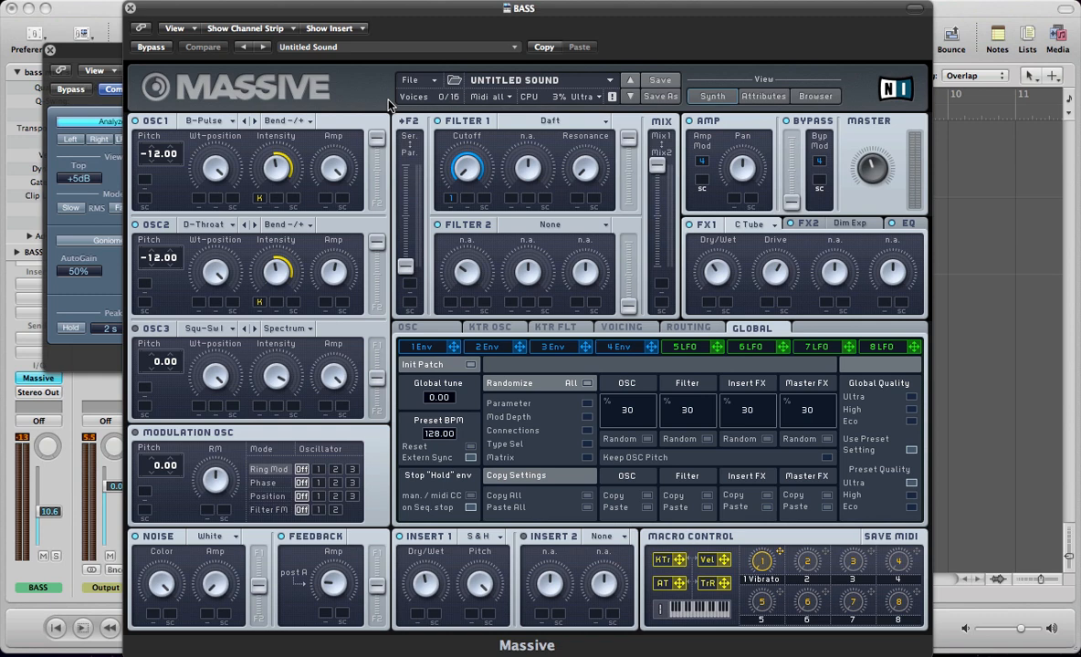
Play the bass region in solo in the arrangement, with the plug-in windows hidden.
{"action": "key", "text": "v"}
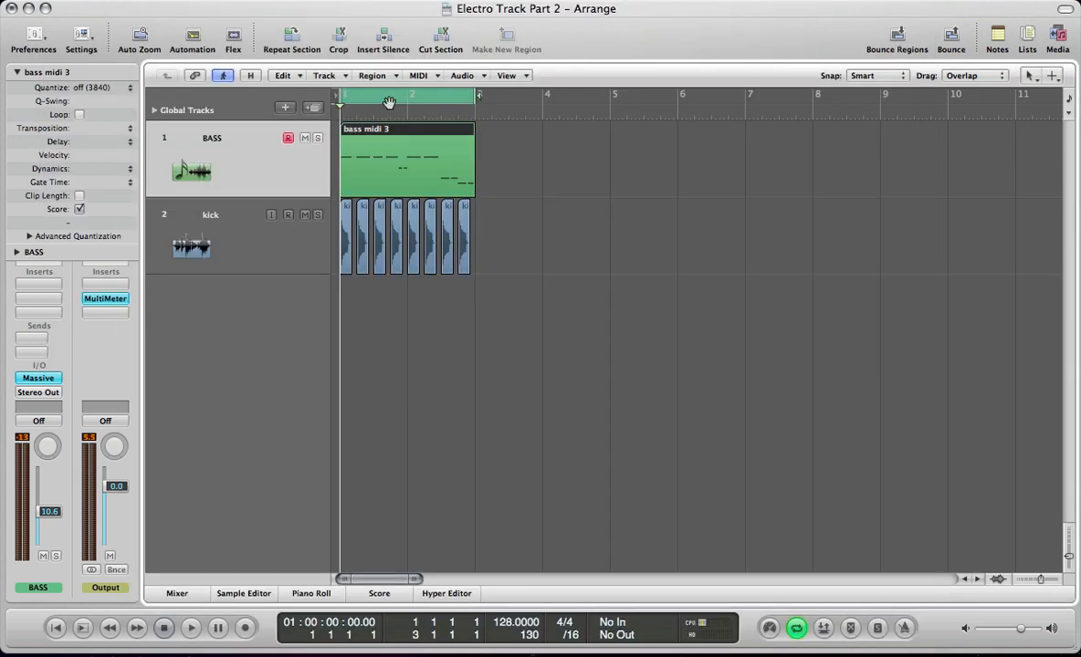
{"action": "key", "text": "space"}
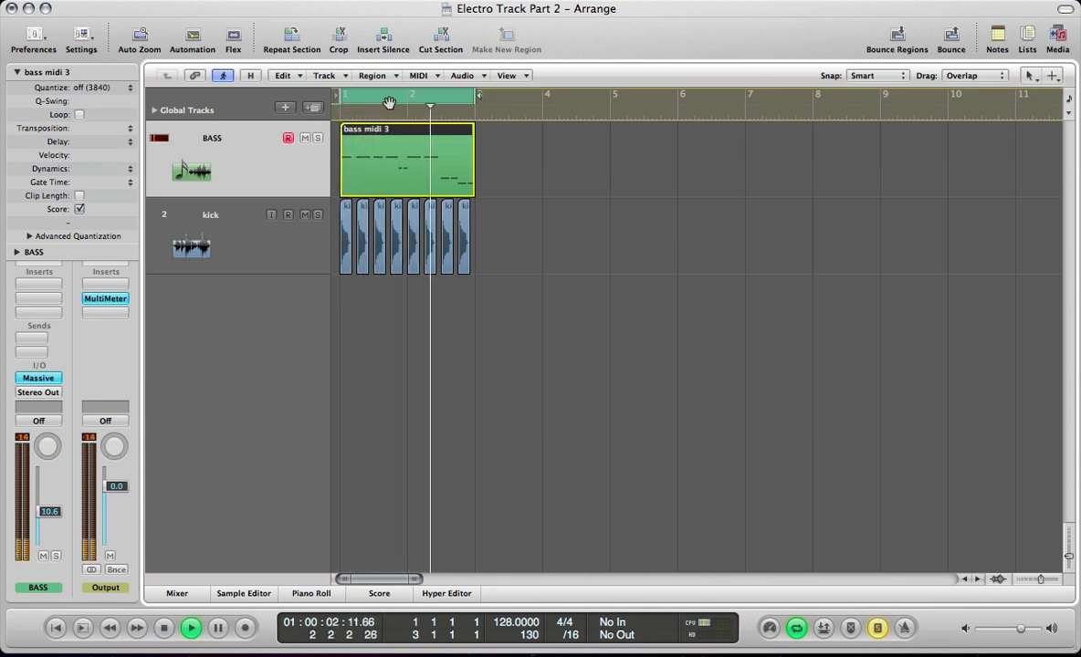
{"action": "key", "text": "space"}
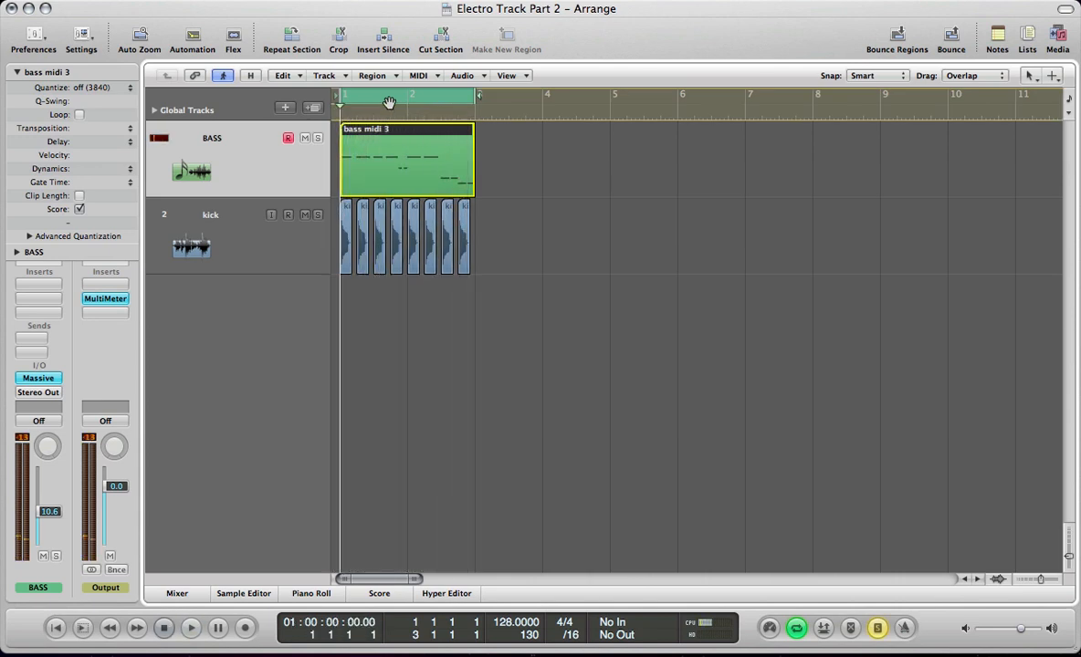
{"action": "key", "text": "v"}
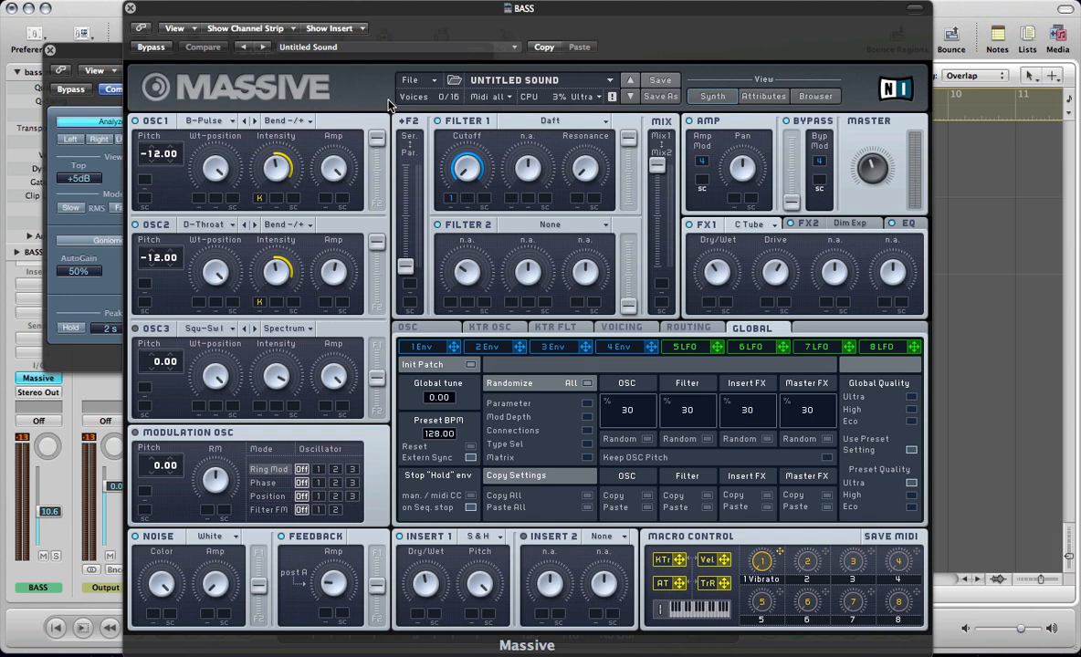
{"action": "key", "text": "v"}
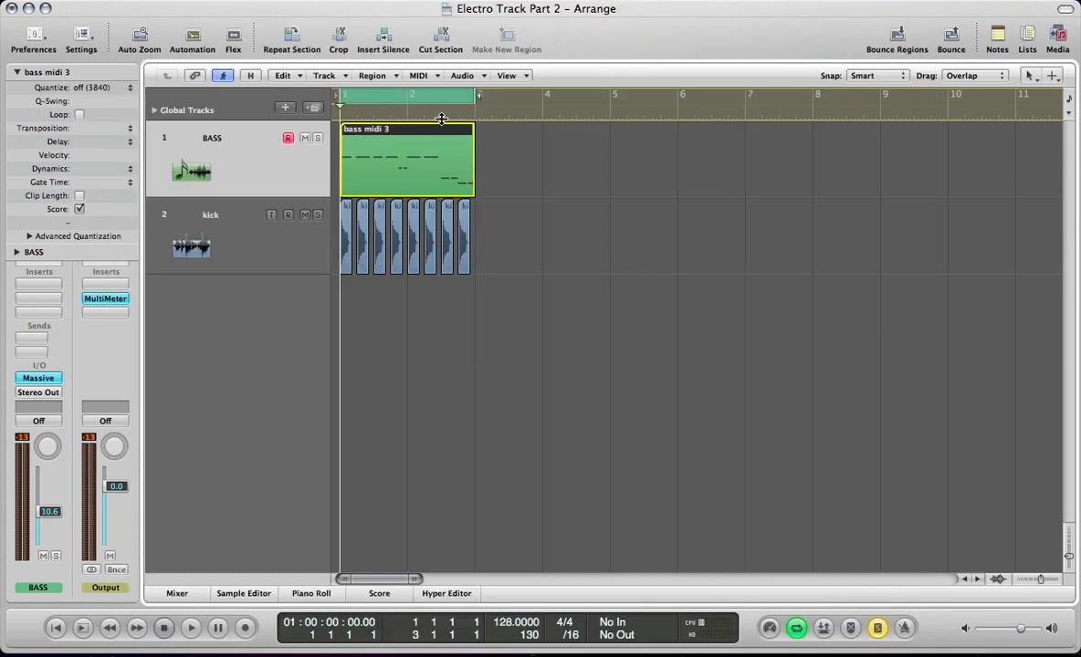
Extend the cycle range to bar 9 and repeat the bass midi 3 region 3 times to fill it.
{"action": "left_click_drag", "start_coordinate": [474, 96], "coordinate": [876, 148]}
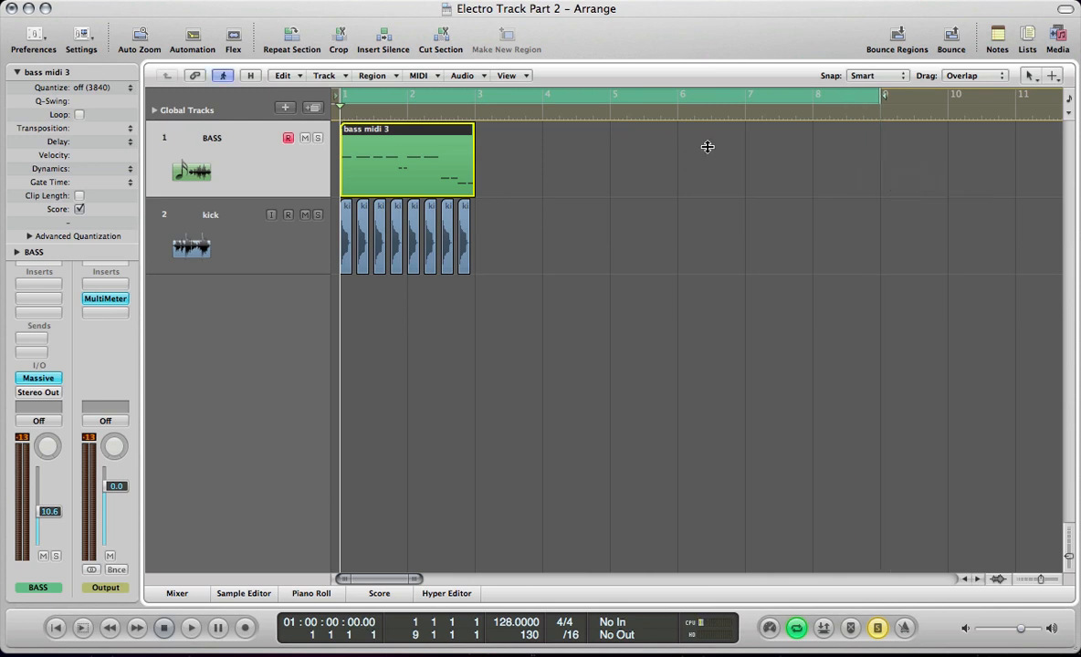
{"action": "key", "text": "super+r"}
{"action": "type", "text": "3"}
{"action": "key", "text": "Return"}
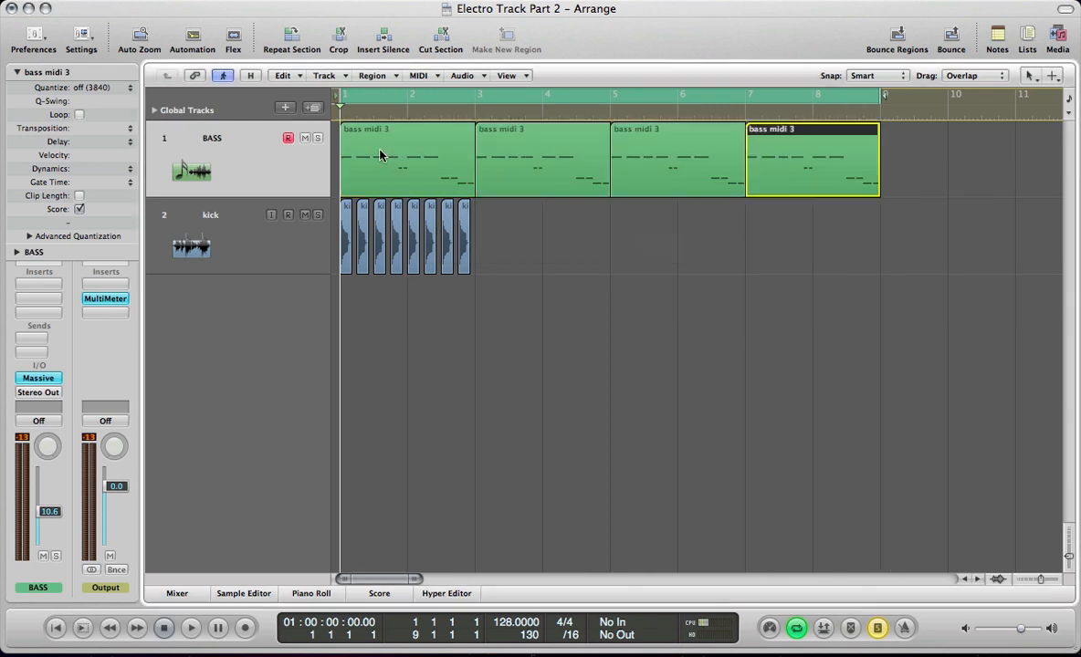
Play all four BASS regions and examine the oscillator phase settings on Massive's OSC page.
{"action": "left_click", "coordinate": [226, 176]}
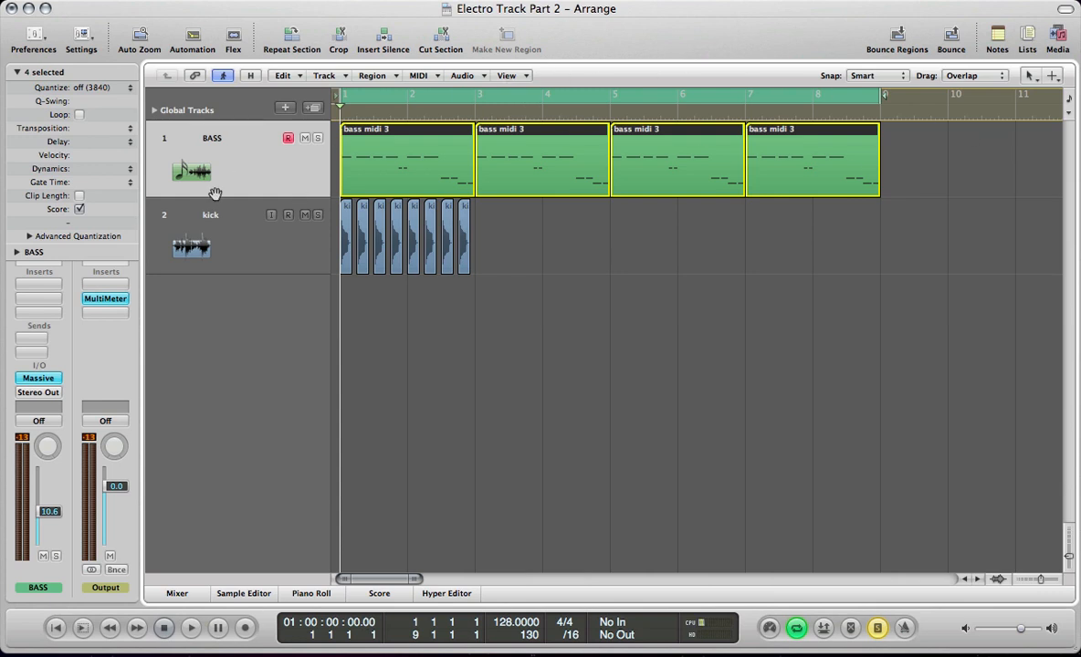
{"action": "key", "text": "space"}
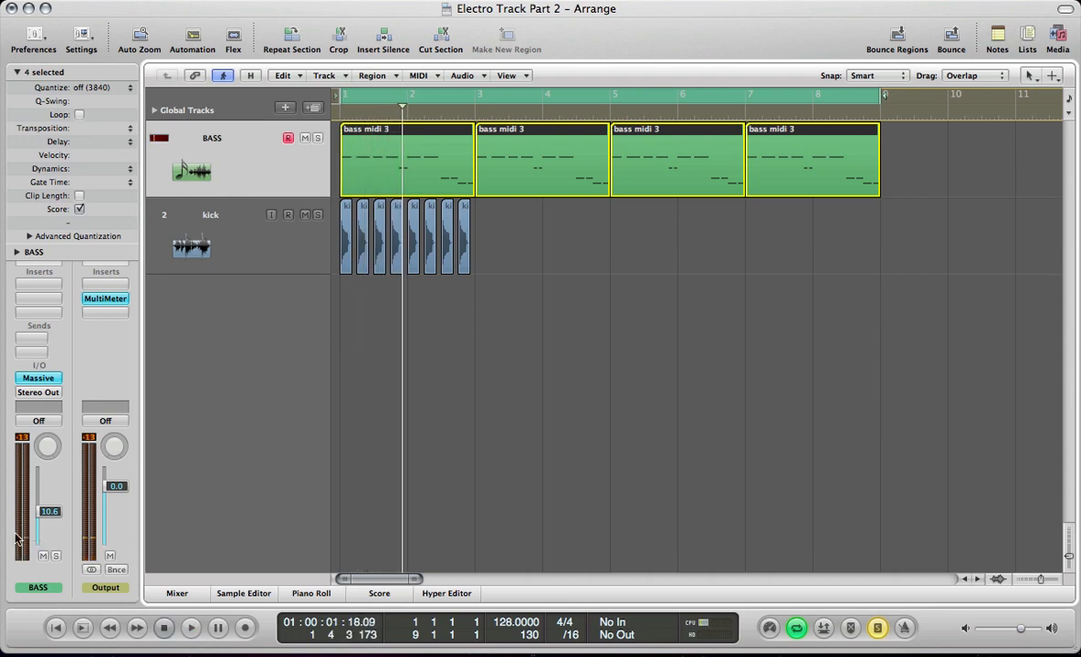
{"action": "key", "text": "v"}
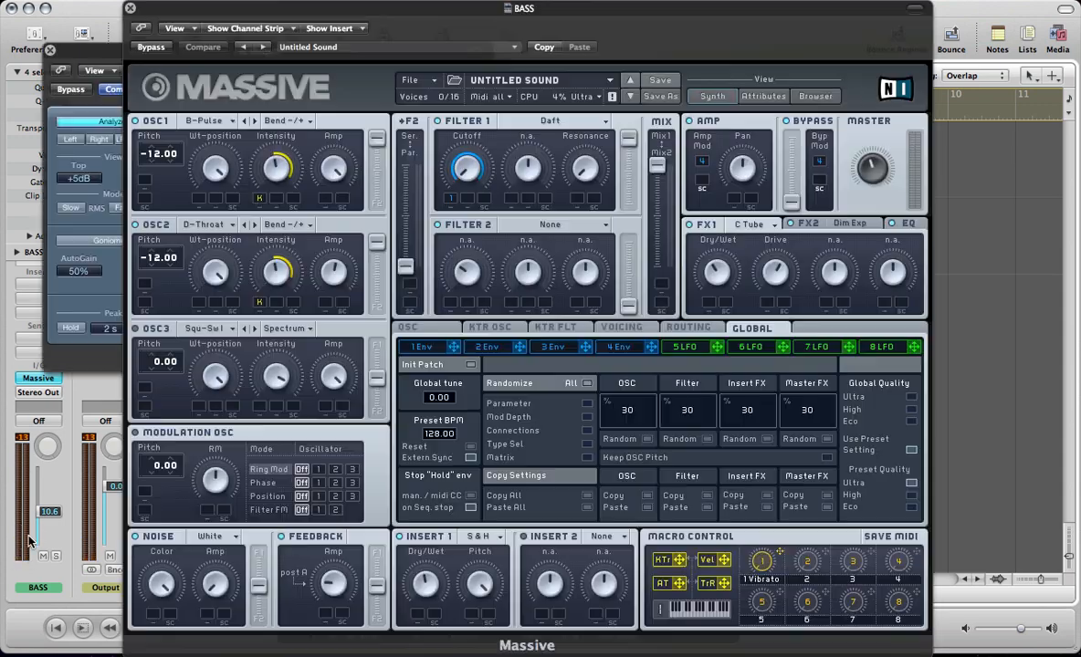
{"action": "left_click", "coordinate": [440, 330]}
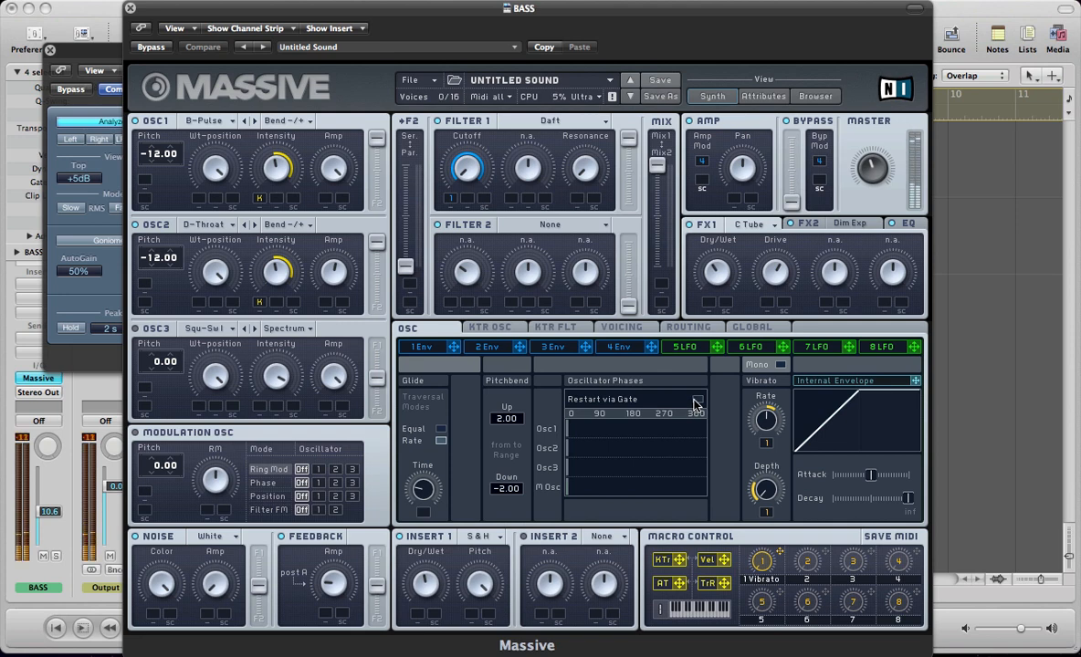
{"action": "key", "text": "v"}
{"action": "key", "text": "Return"}
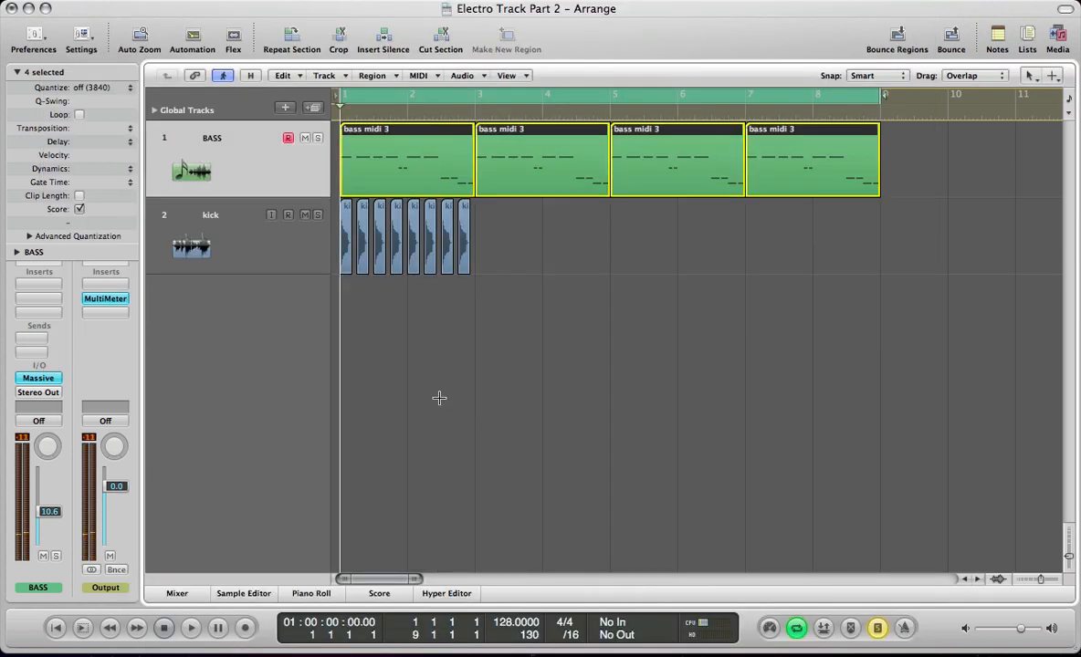
Bounce the cycled section offline as a file named bass, with PCM instead of MP3 as the destination.
{"action": "key", "text": "super+b"}
{"action": "type", "text": "bass"}
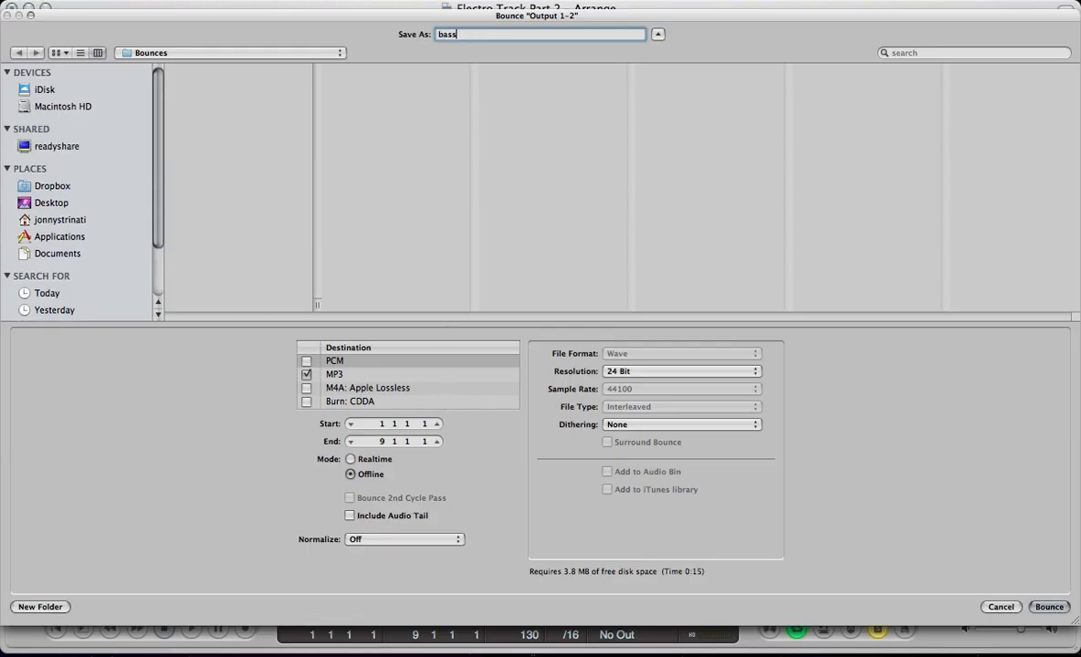
{"action": "left_click", "coordinate": [306, 374]}
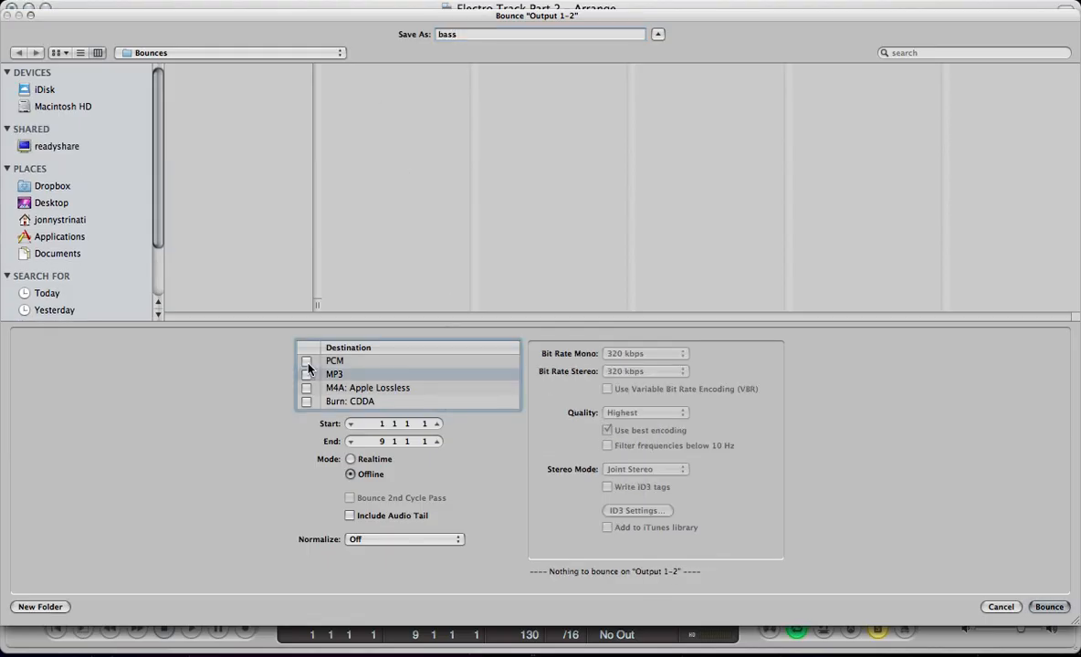
{"action": "left_click", "coordinate": [307, 361]}
{"action": "key", "text": "Return"}
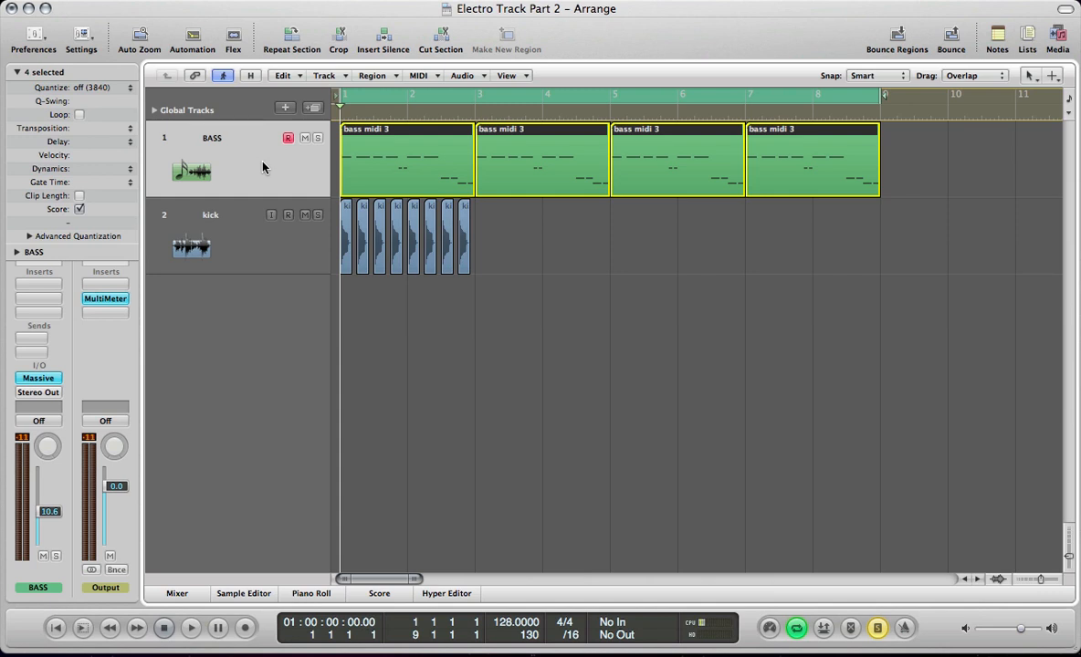
Bounce the four bass regions in place to a new track with the source muted, and play the bounced audio.
{"action": "key", "text": "ctrl+b"}
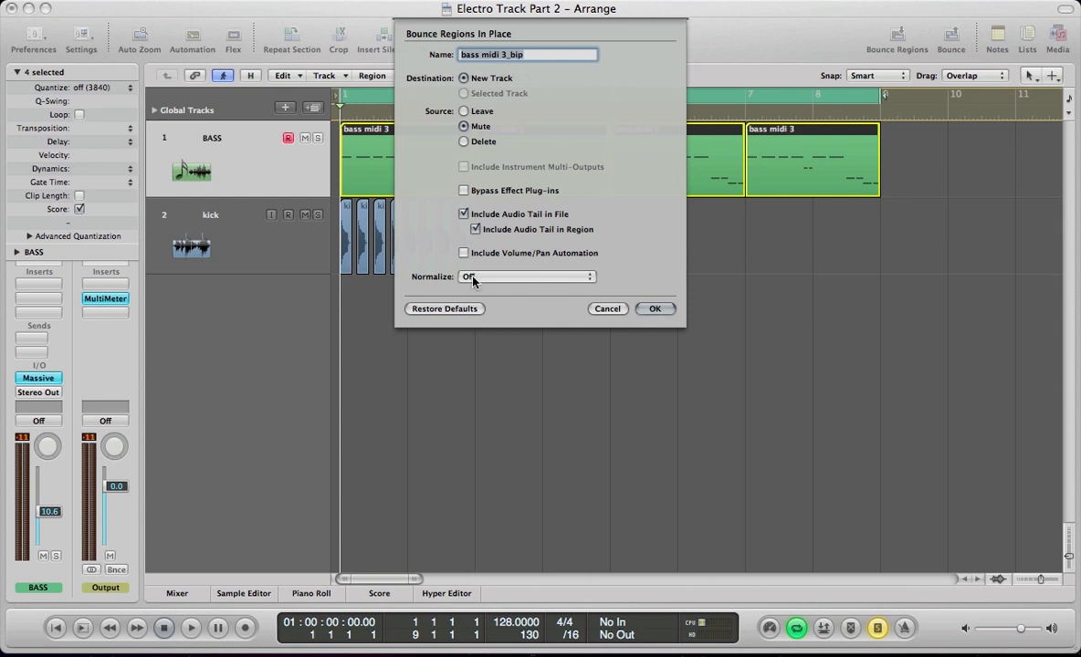
{"action": "left_click", "coordinate": [655, 310]}
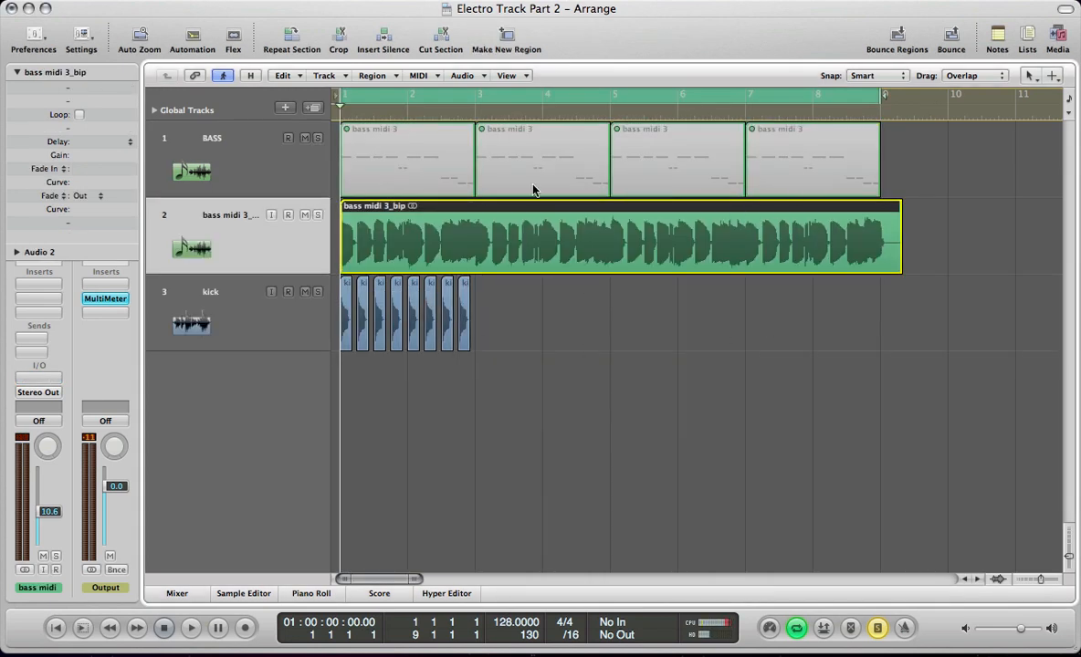
{"action": "key", "text": "space"}
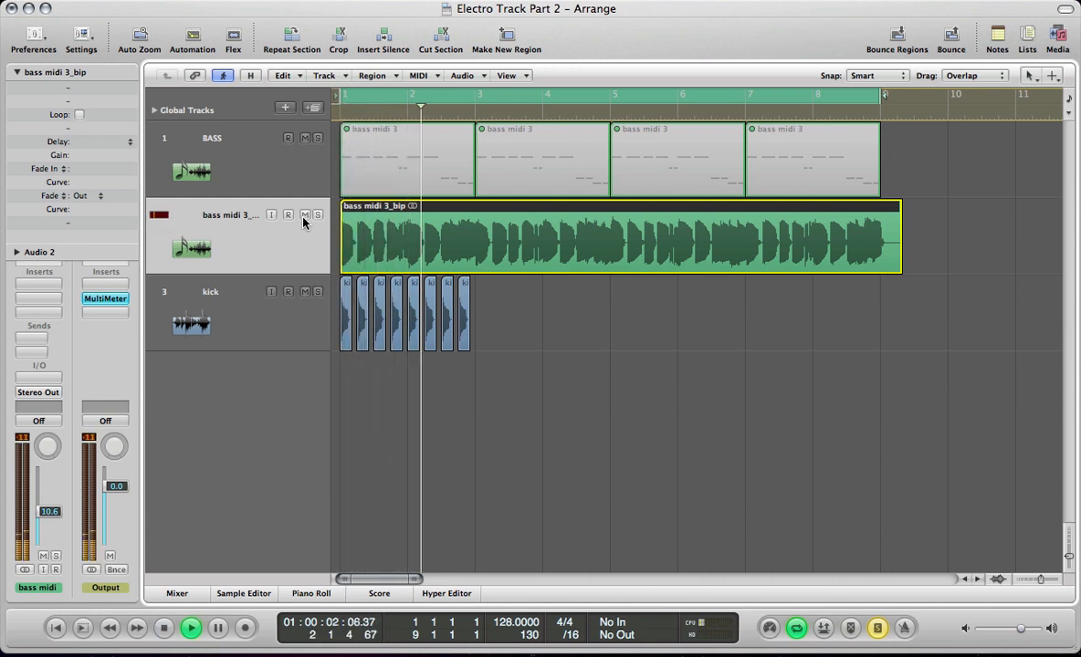
{"action": "key", "text": "space"}
Compare the channel strips of the BASS and bounced audio tracks, and listen to the bounced bass.
{"action": "left_click", "coordinate": [284, 169]}
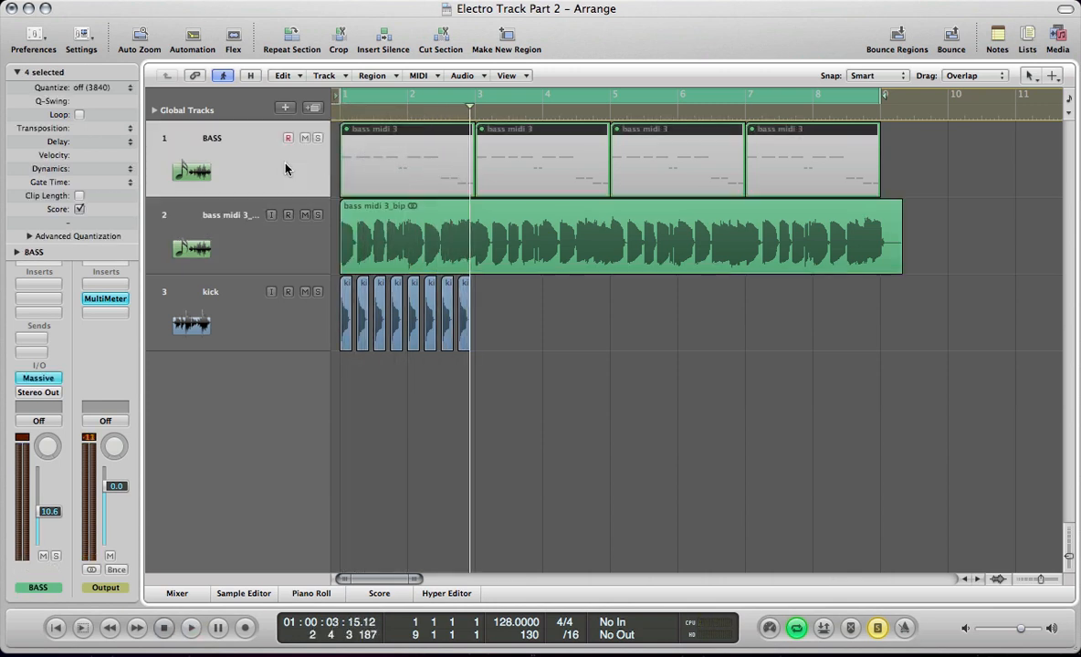
{"action": "left_click", "coordinate": [285, 257]}
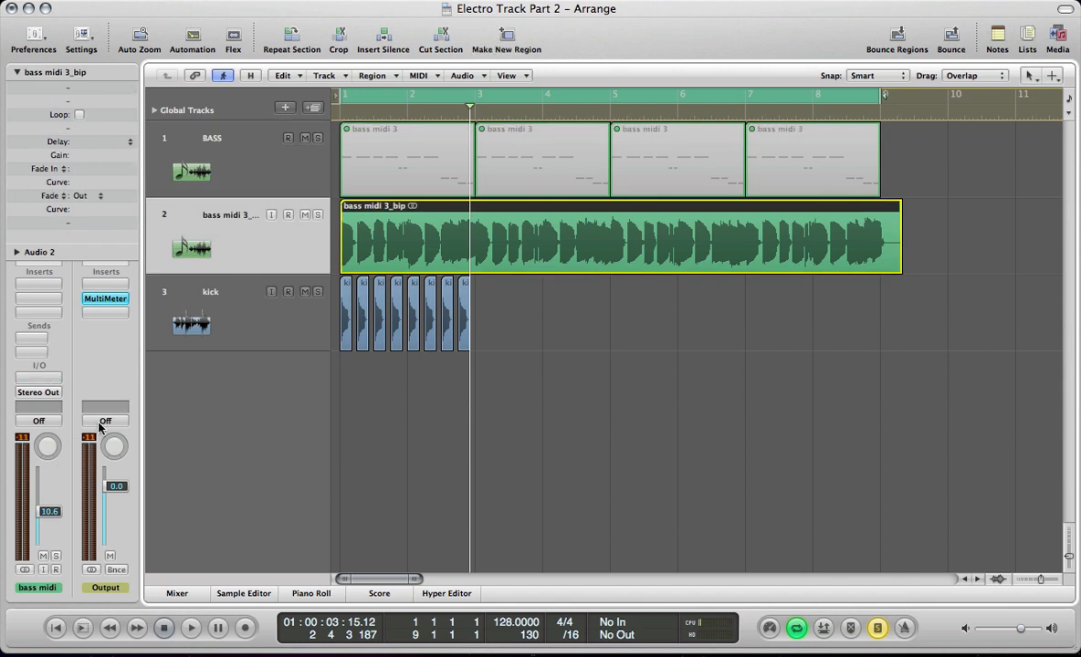
{"action": "key", "text": "space"}
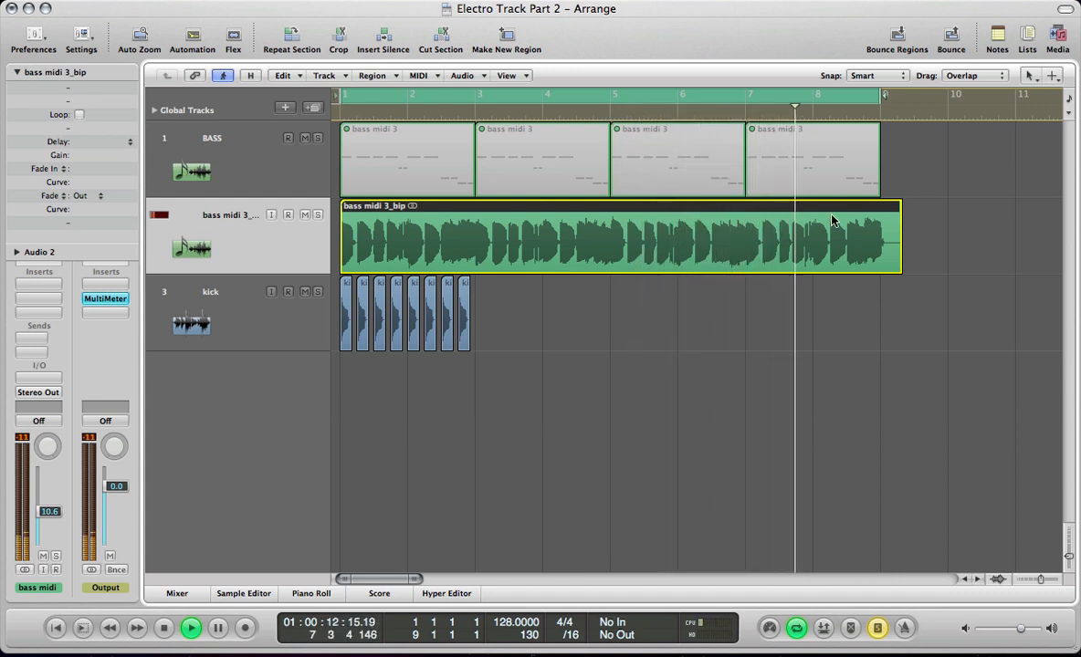
{"action": "key", "text": "space"}
Split the bounced bass audio region at bar 3 and delete everything after the cut.
{"action": "key", "text": "Escape"}
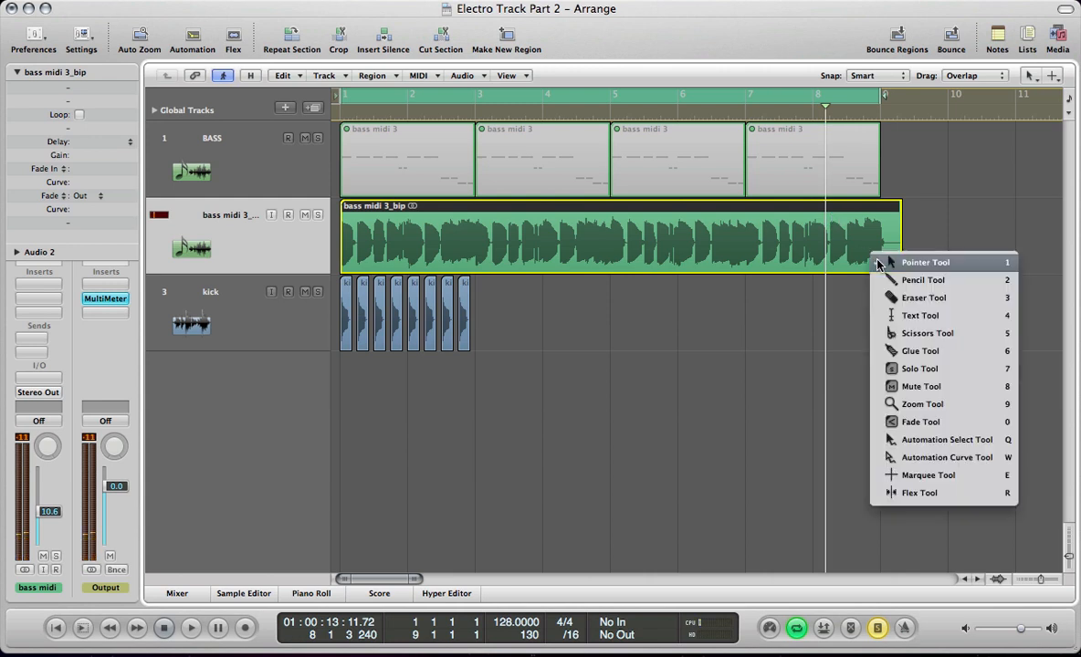
{"action": "key", "text": "5"}
{"action": "left_click", "coordinate": [476, 253]}
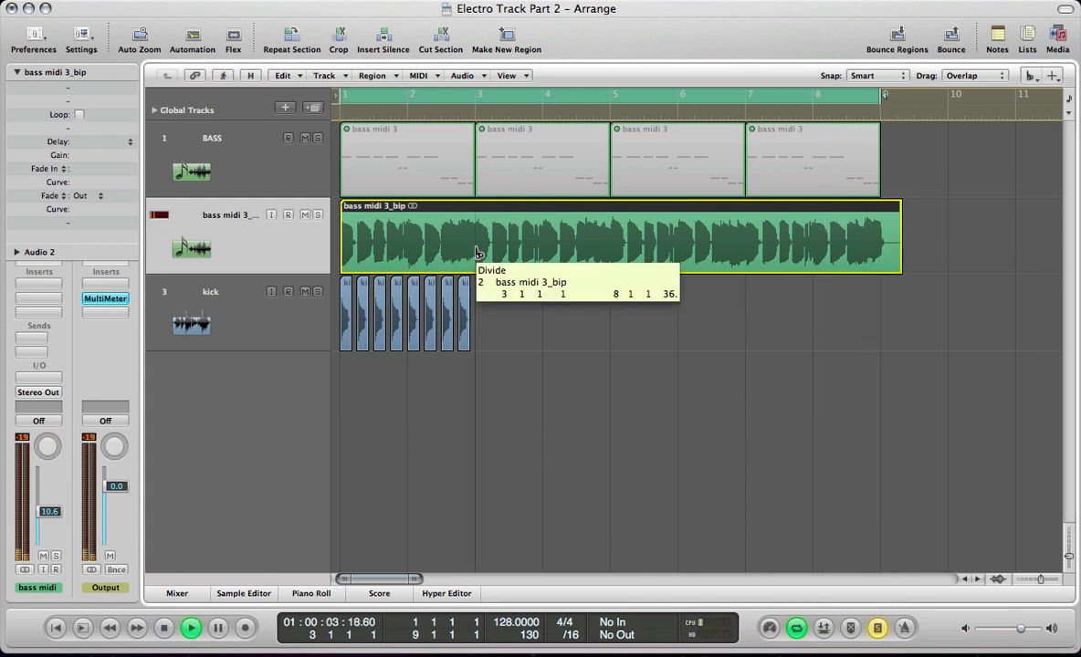
{"action": "key", "text": "Escape"}
{"action": "key", "text": "1"}
{"action": "key", "text": "Delete"}
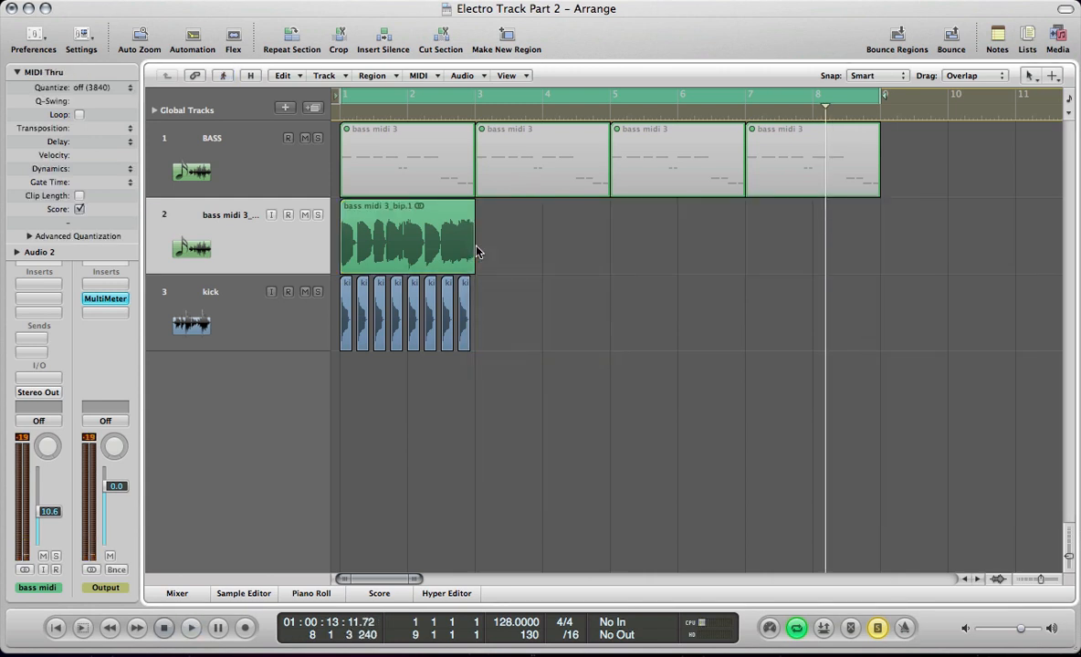
Select the trimmed two-bar bass audio region and play it through its end.
{"action": "left_click", "coordinate": [402, 258]}
{"action": "key", "text": "shift+Return"}
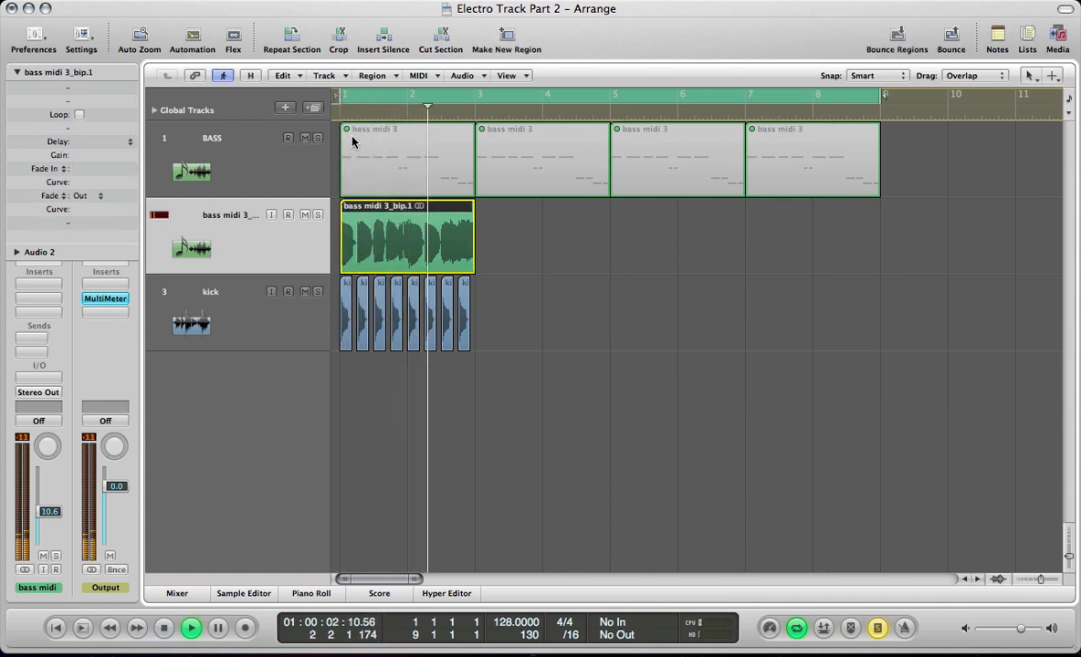
{"action": "key", "text": "space"}
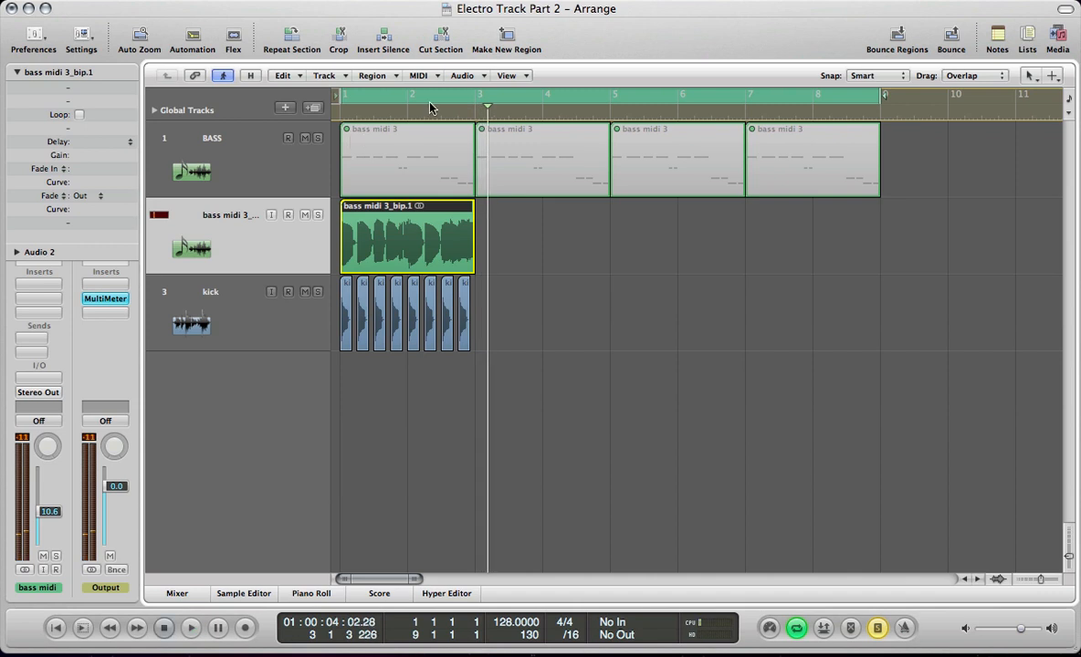
Set a fade out of 5 on the trimmed bass audio region and play it back.
{"action": "left_click_drag", "start_coordinate": [475, 112], "coordinate": [470, 270]}
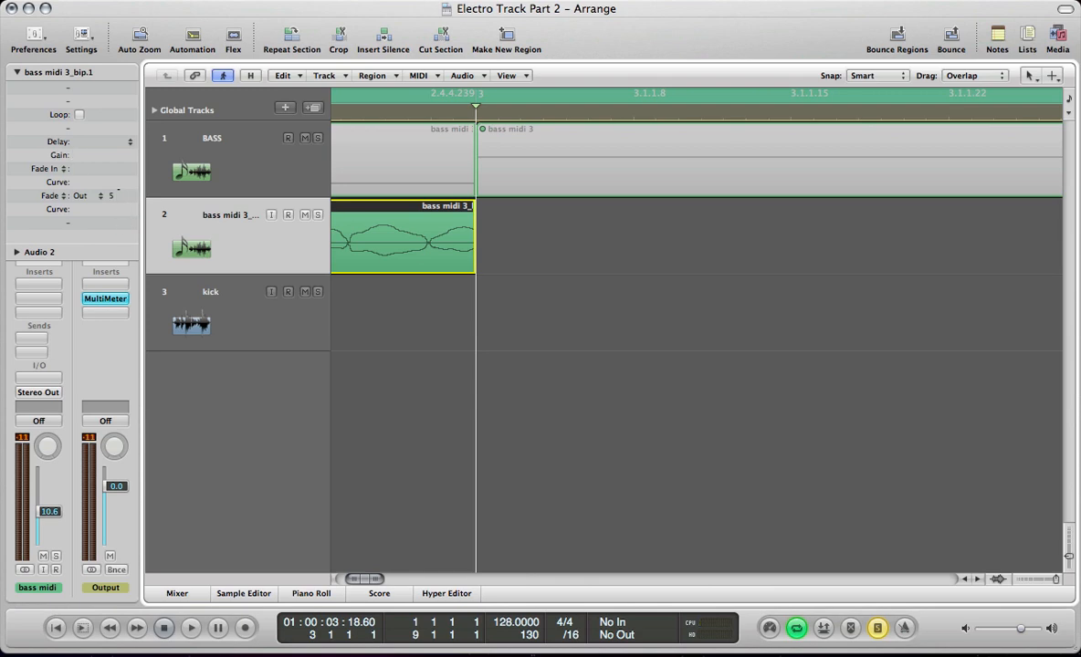
{"action": "key", "text": "space"}
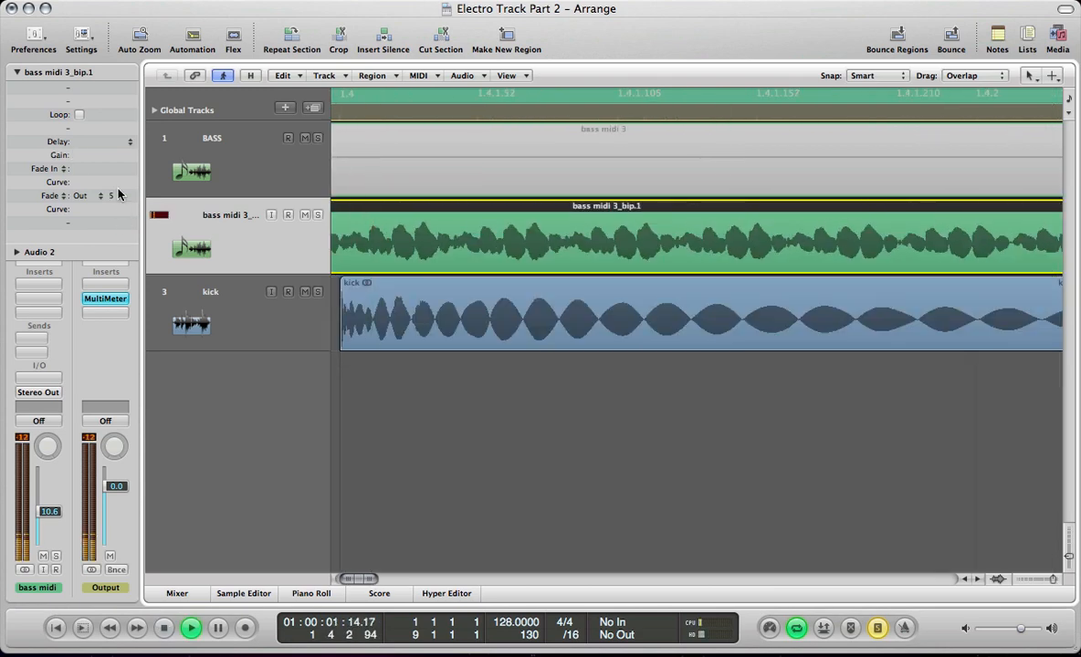
{"action": "key", "text": "ctrl+alt+Left"}
{"action": "key", "text": "ctrl+alt+Left"}
{"action": "key", "text": "ctrl+alt+Left"}
{"action": "key", "text": "ctrl+alt+Left"}
{"action": "key", "text": "ctrl+alt+Left"}
{"action": "key", "text": "ctrl+alt+Left"}
{"action": "key", "text": "ctrl+alt+Left"}
{"action": "key", "text": "ctrl+alt+Left"}
{"action": "key", "text": "ctrl+alt+Left"}
{"action": "key", "text": "ctrl+alt+Left"}
{"action": "key", "text": "ctrl+alt+Left"}
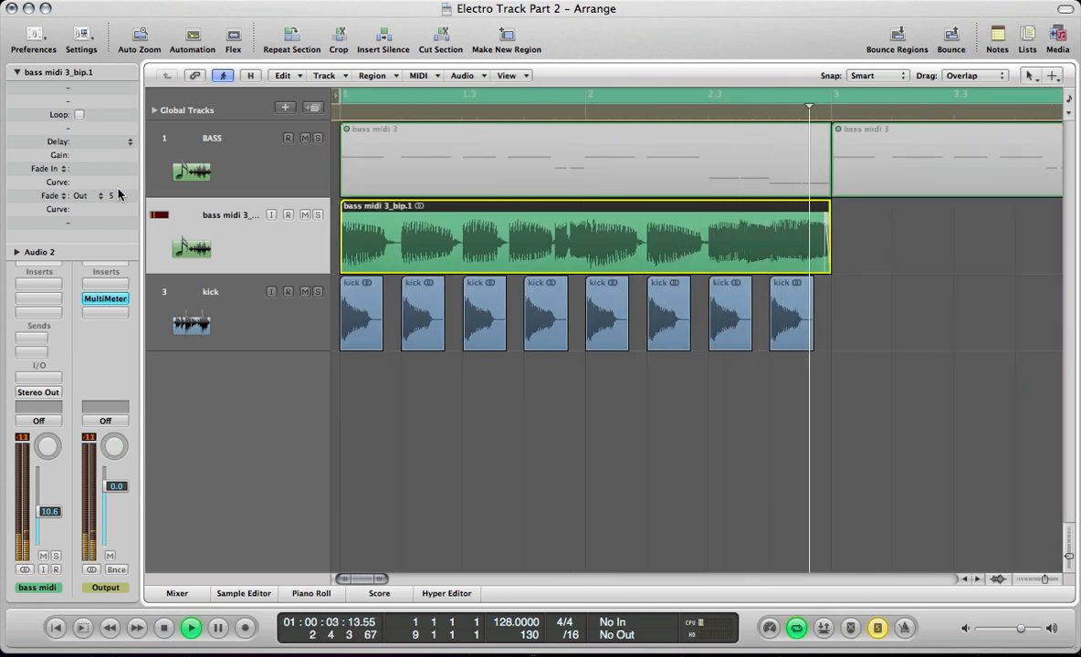
Set the cycle range to bars 1 to 3 and select the bounced bass region together with all the kick regions.
{"action": "left_click", "coordinate": [346, 92]}
{"action": "left_click_drag", "start_coordinate": [345, 92], "coordinate": [833, 237]}
{"action": "left_click_drag", "start_coordinate": [831, 441], "coordinate": [320, 230]}
{"action": "key", "text": "space"}
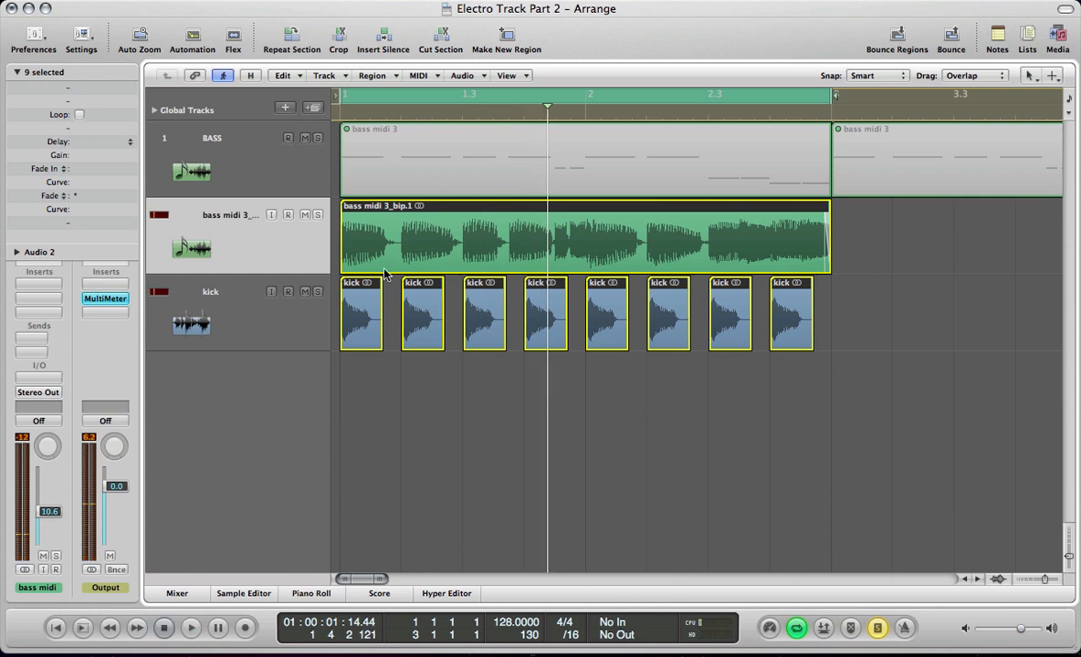
Check the bass, kick and output levels in the mixer during playback, and select the kick track.
{"action": "key", "text": "x"}
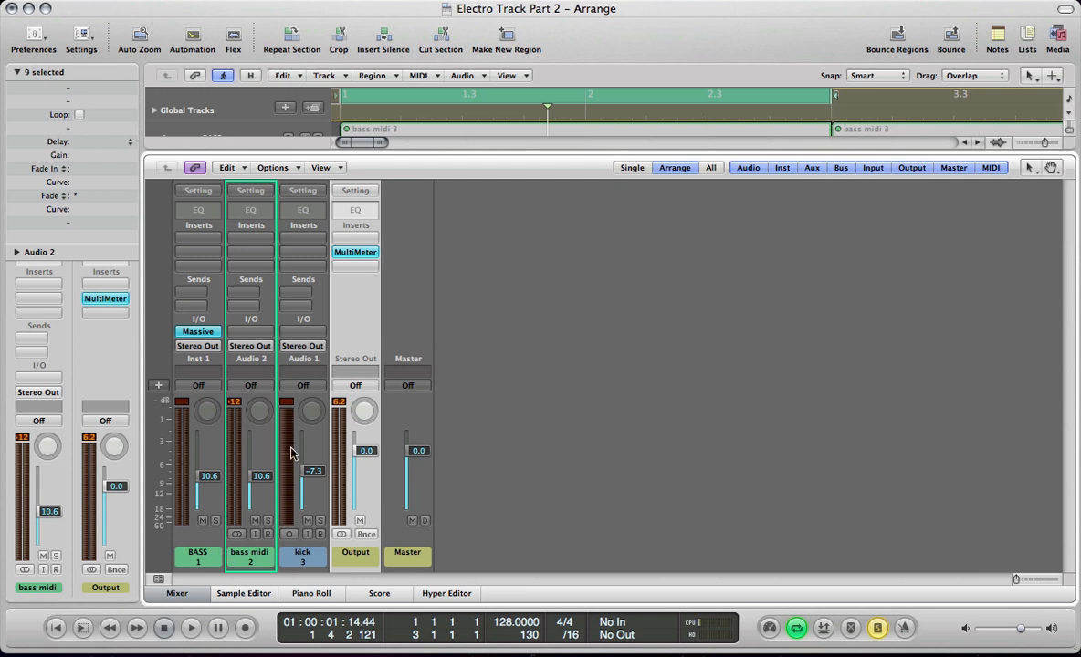
{"action": "key", "text": "space"}
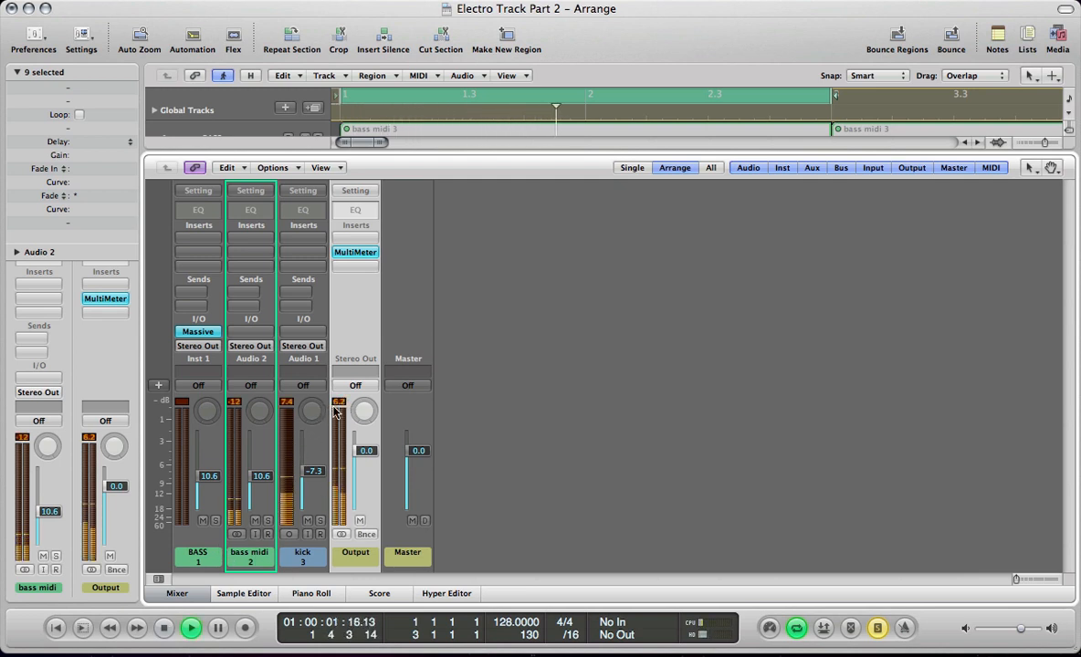
{"action": "left_click", "coordinate": [355, 265]}
{"action": "left_click", "coordinate": [442, 236]}
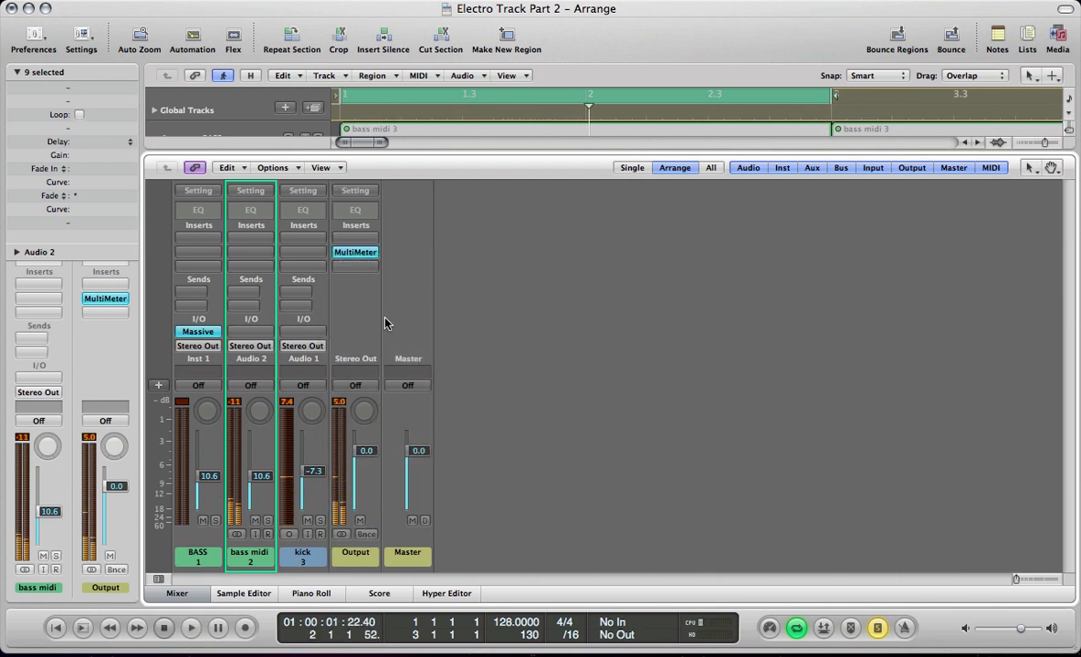
{"action": "key", "text": "x"}
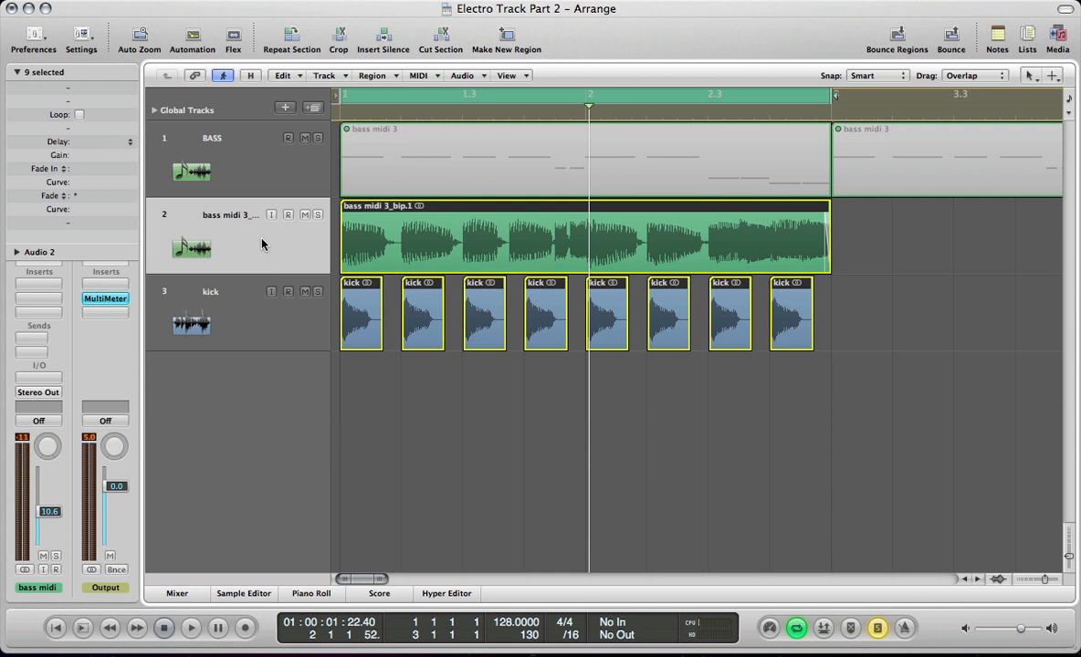
{"action": "left_click", "coordinate": [253, 290]}
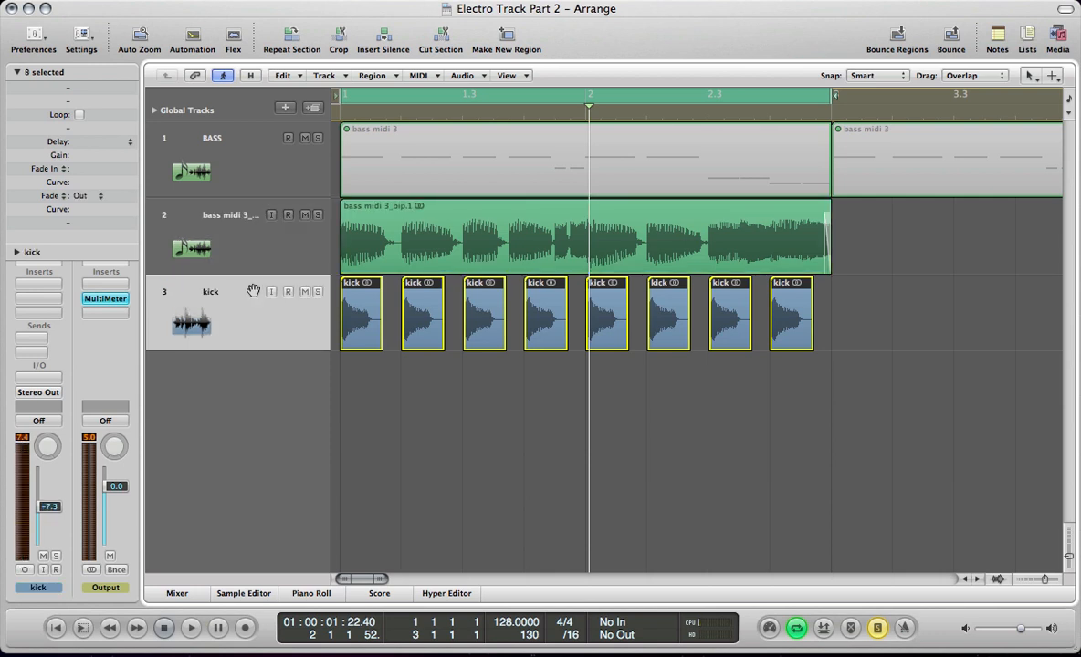
Select the bass audio track, show the open plug-in windows, close the Massive window and move the MultiMeter clear of the track list.
{"action": "left_click", "coordinate": [237, 253]}
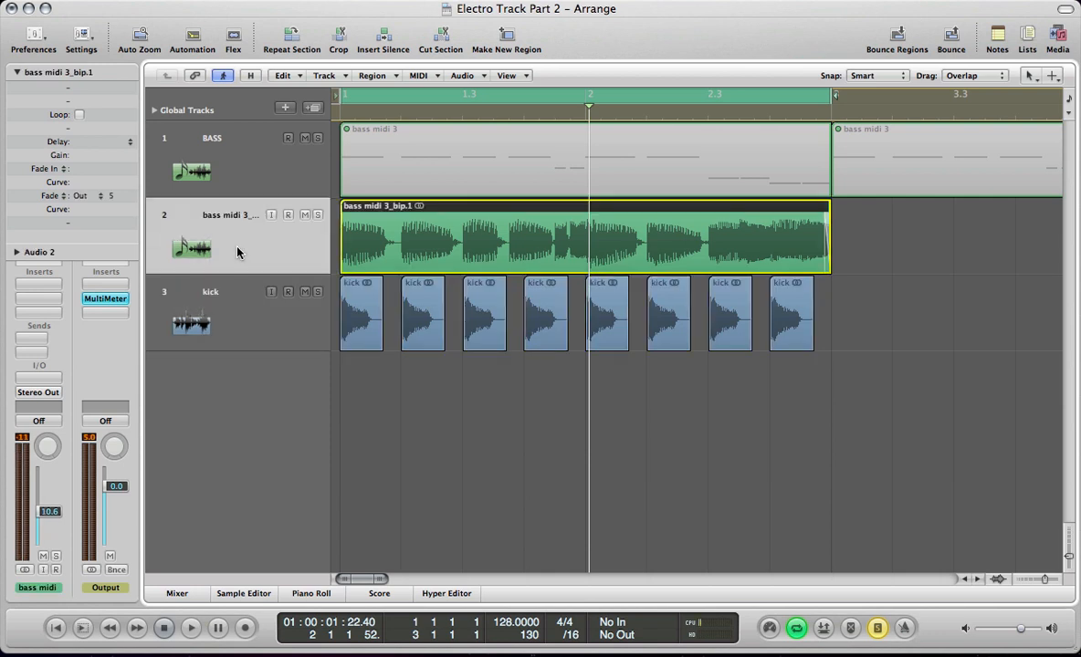
{"action": "key", "text": "v"}
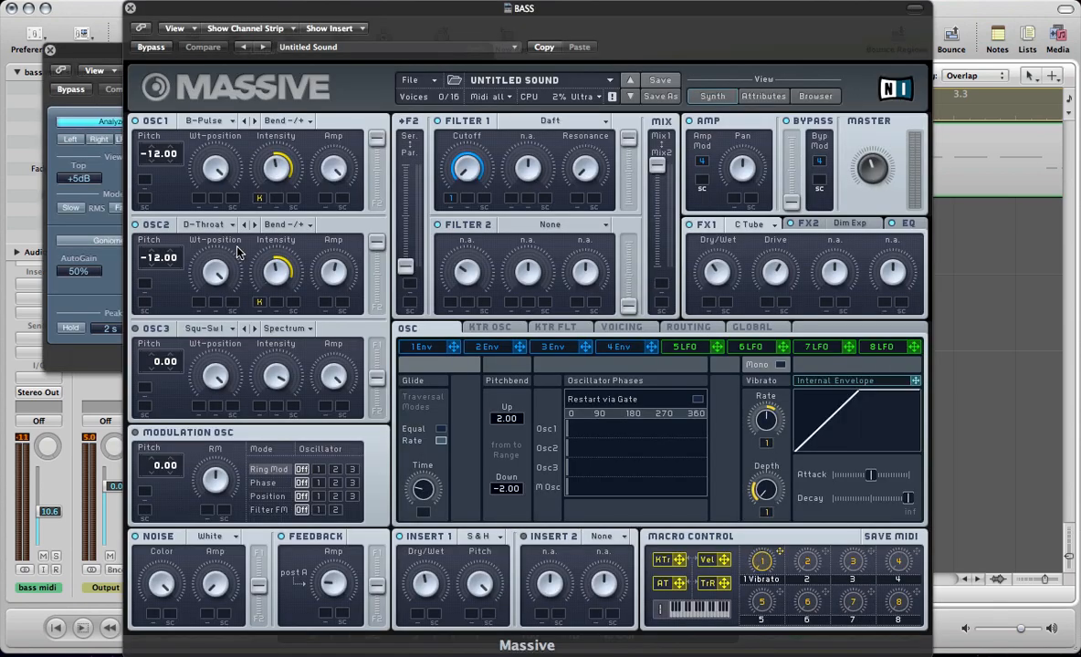
{"action": "left_click", "coordinate": [132, 8]}
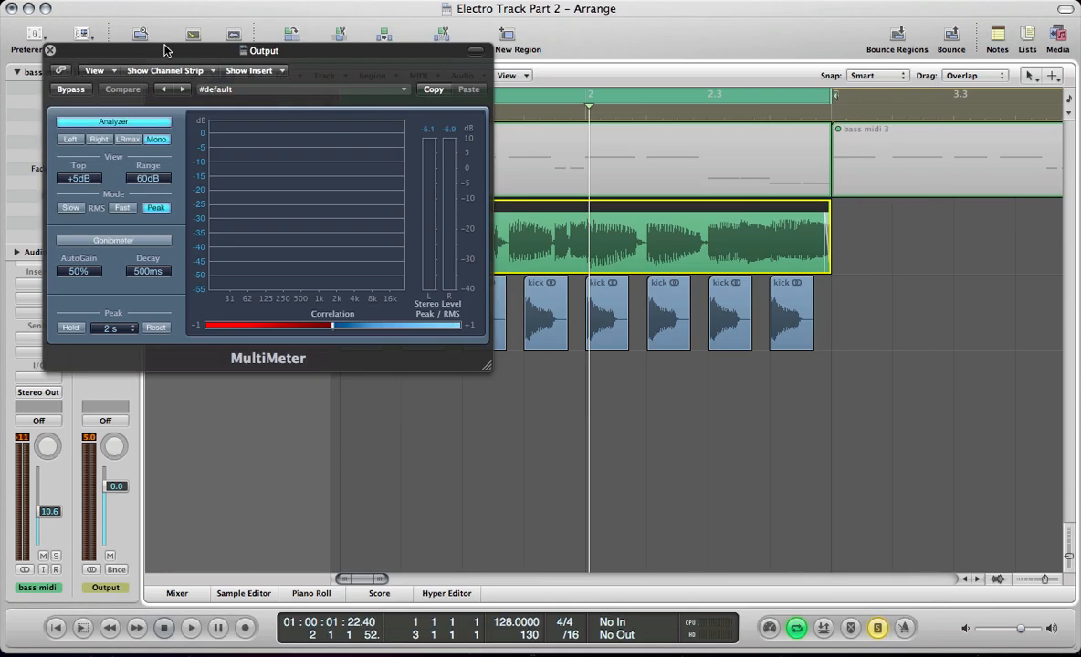
{"action": "left_click_drag", "start_coordinate": [169, 44], "coordinate": [599, 187]}
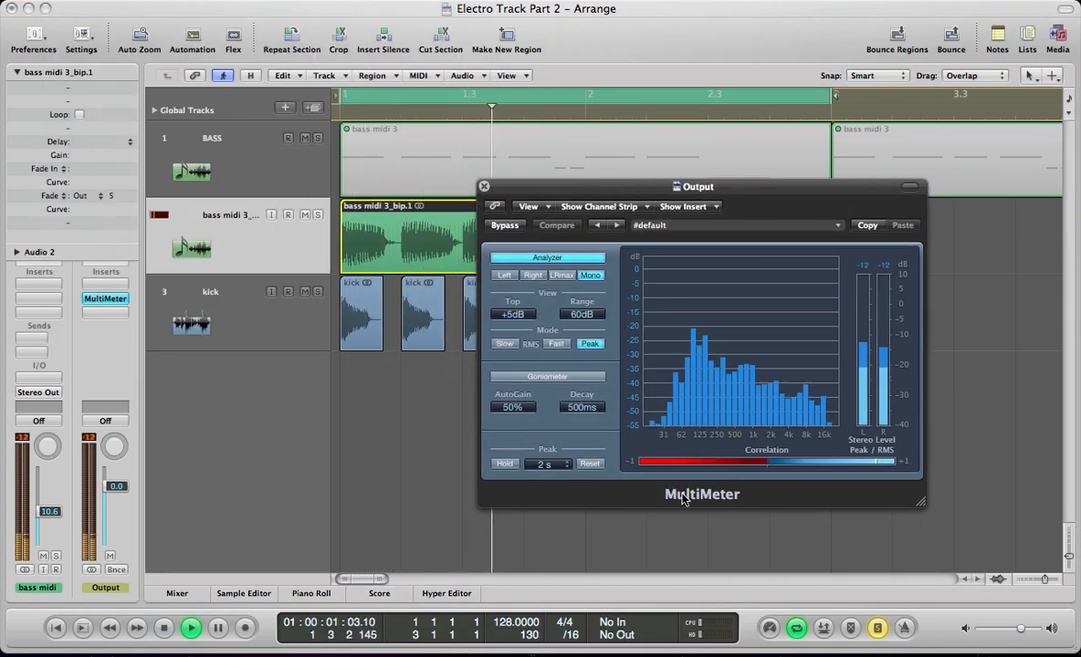
Play the bass and the kick separately and compare their low-frequency content in the MultiMeter analyzer.
{"action": "key", "text": "space"}
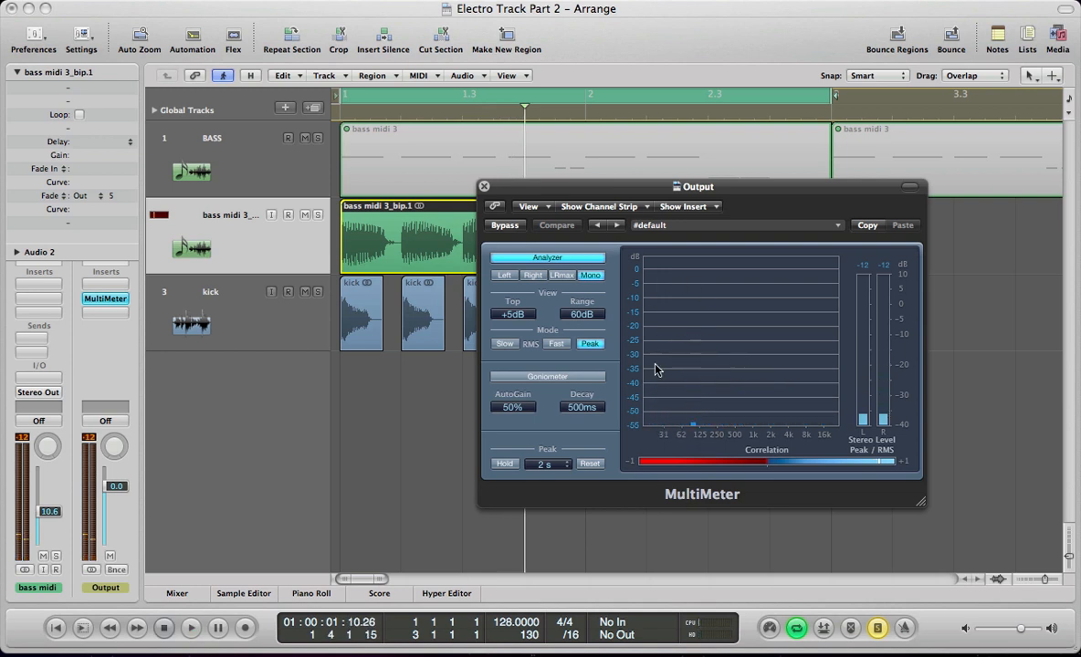
{"action": "key", "text": "space"}
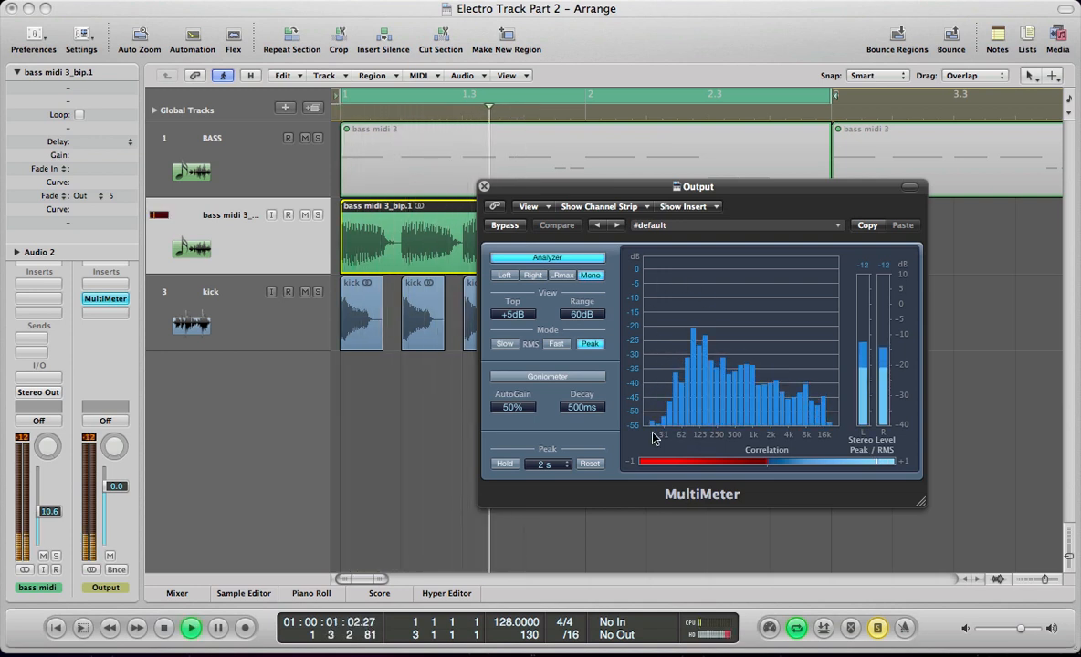
{"action": "left_click", "coordinate": [239, 298]}
{"action": "key", "text": "space"}
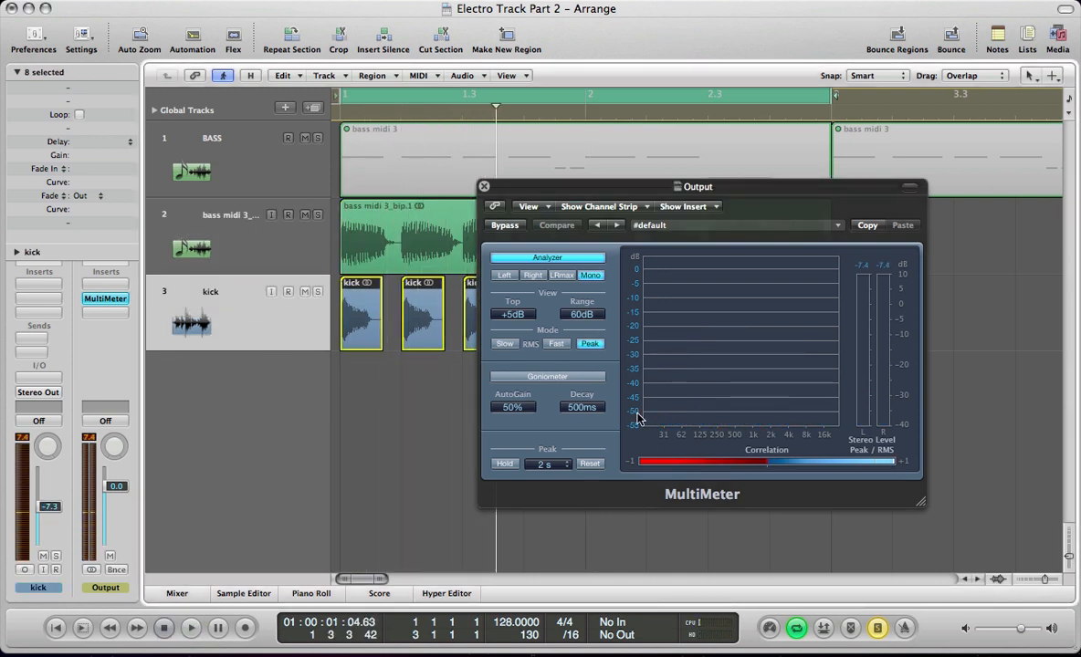
Insert a Channel EQ on the bass audio track and enable its low cut at 122 Hz with a 24 dB/Oct slope.
{"action": "left_click", "coordinate": [186, 241]}
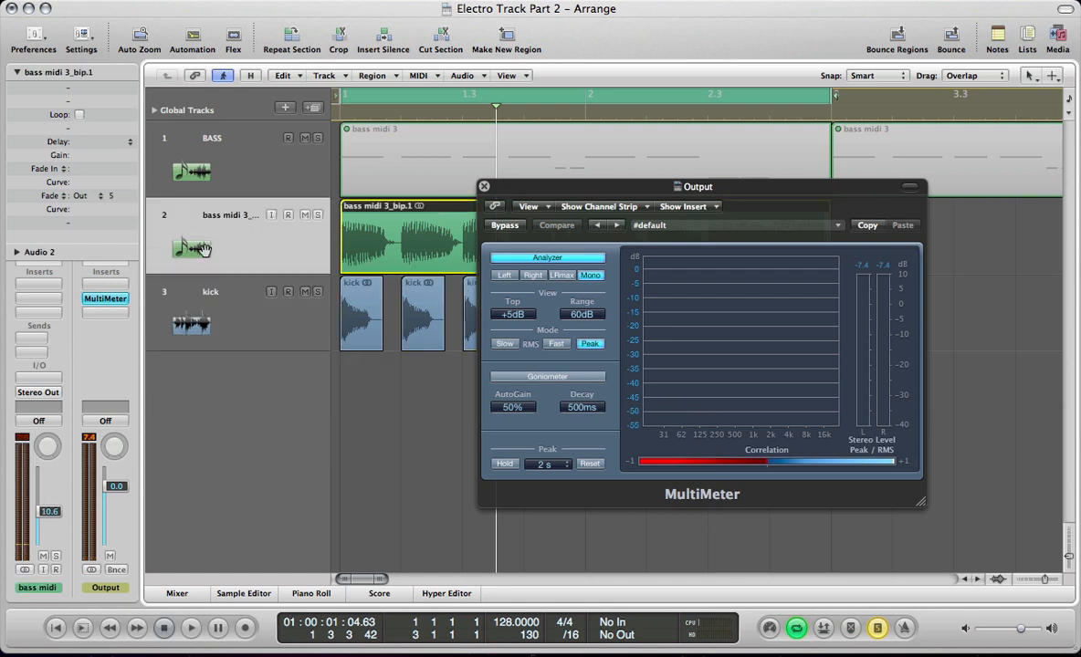
{"action": "double_click", "coordinate": [16, 265]}
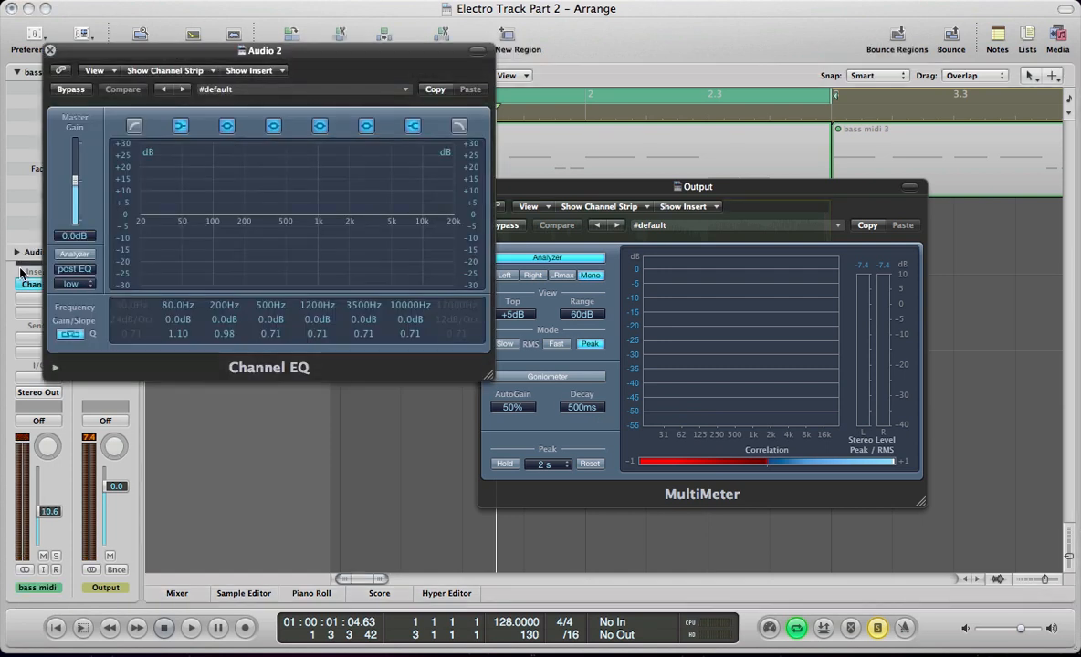
{"action": "left_click", "coordinate": [135, 126]}
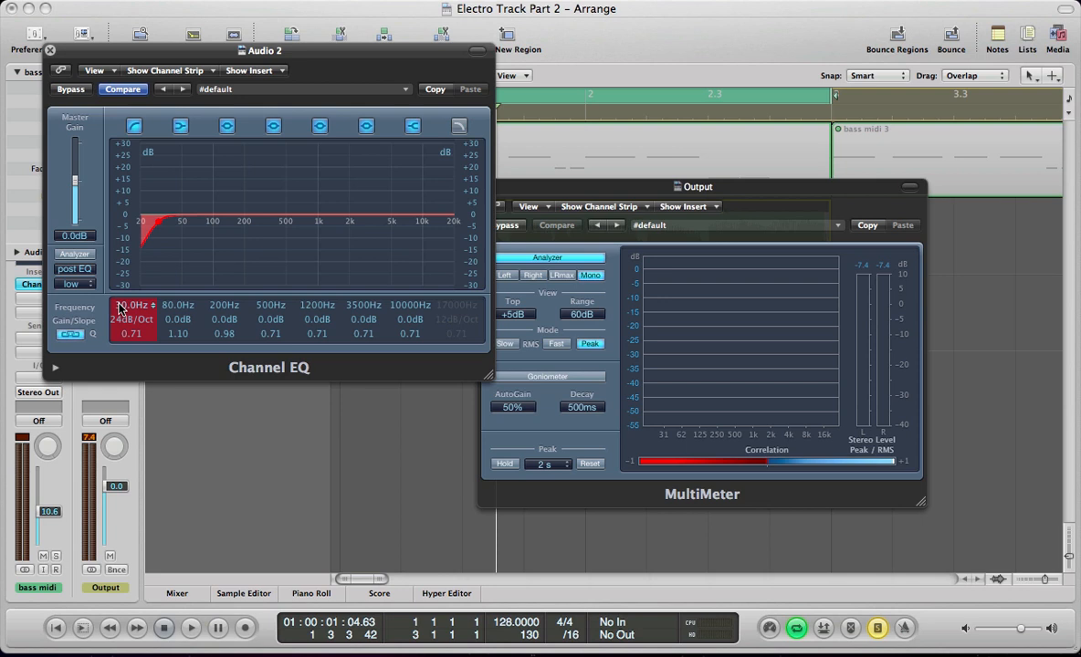
{"action": "left_click_drag", "start_coordinate": [122, 298], "coordinate": [127, 237]}
{"action": "key", "text": "space"}
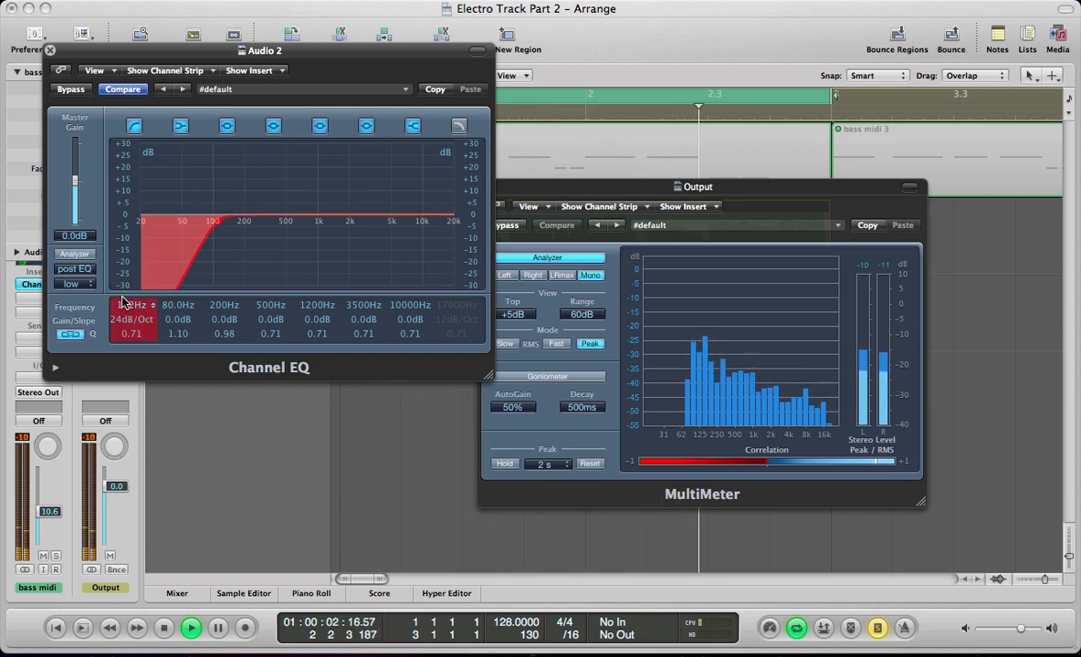
{"action": "left_click_drag", "start_coordinate": [122, 296], "coordinate": [123, 293]}
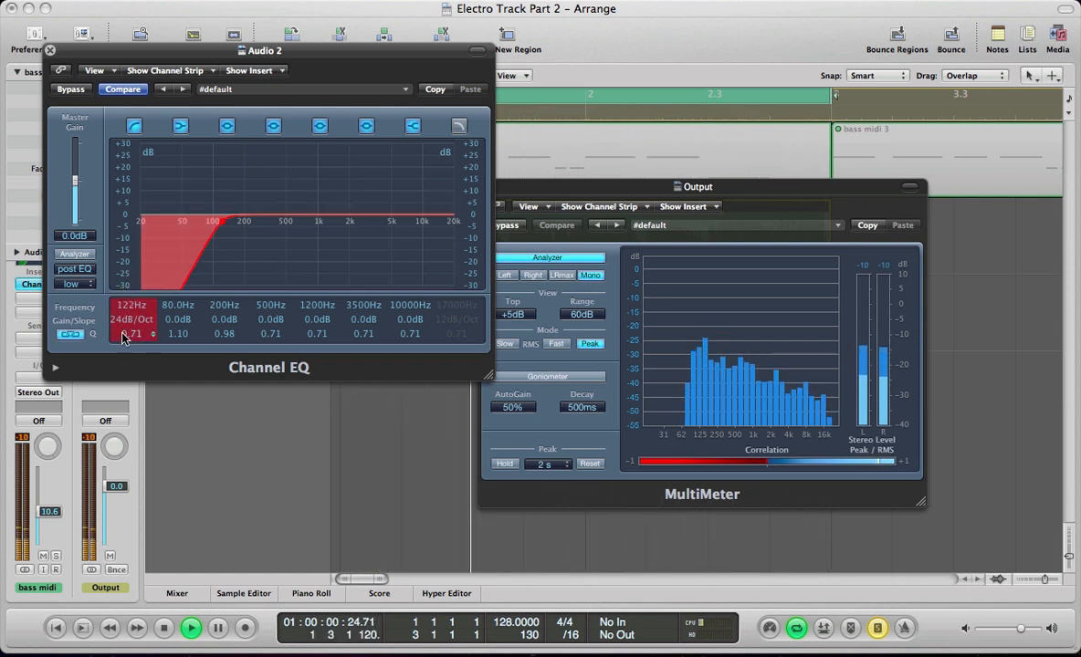
Audition the low-cut bass while watching its spectrum in the MultiMeter, and close the Channel EQ window.
{"action": "key", "text": "space"}
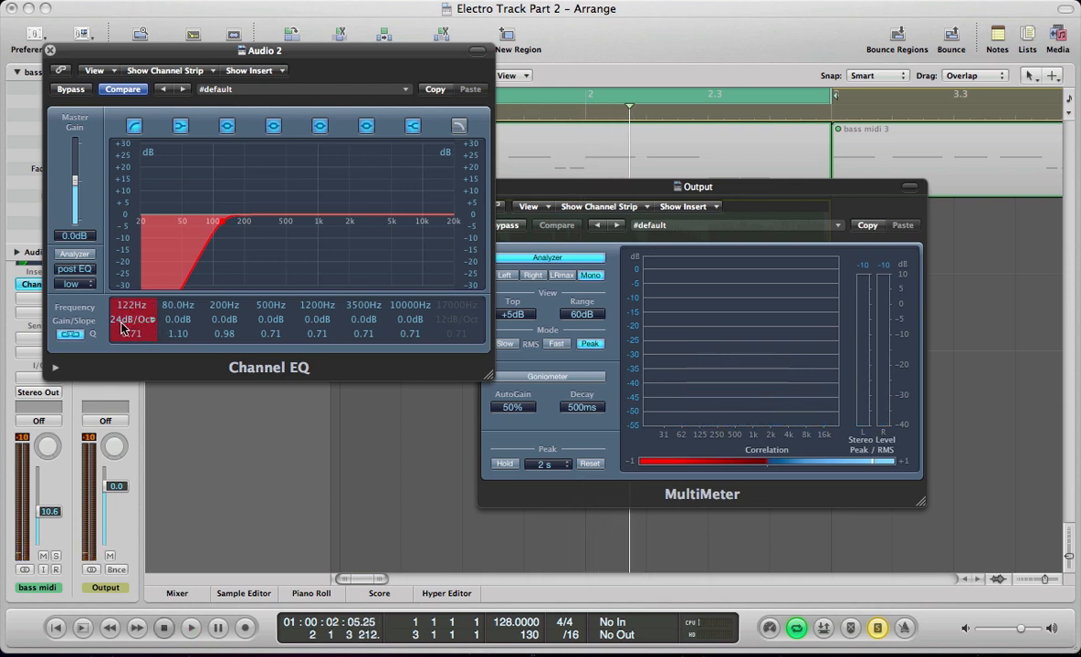
{"action": "key", "text": "space"}
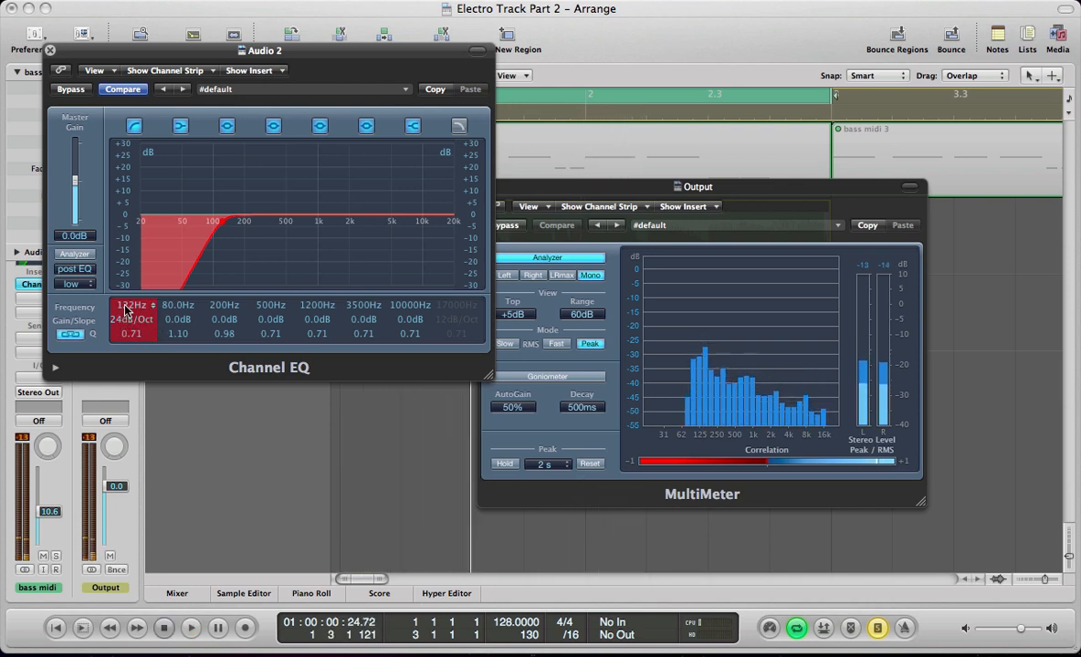
{"action": "key", "text": "space"}
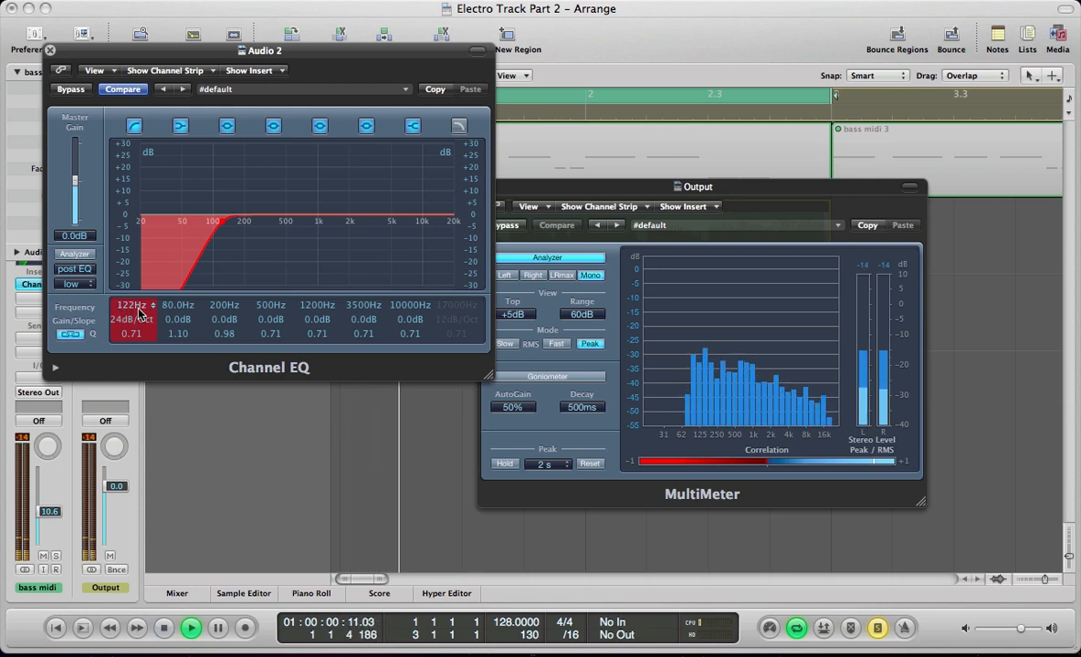
{"action": "key", "text": "space"}
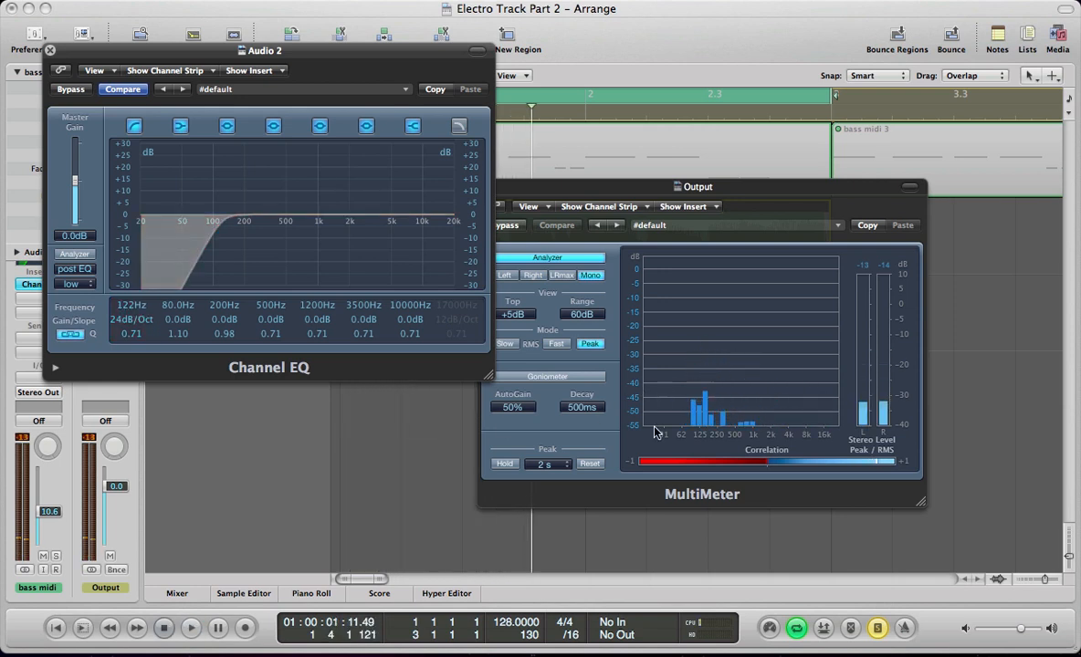
{"action": "left_click", "coordinate": [52, 51]}
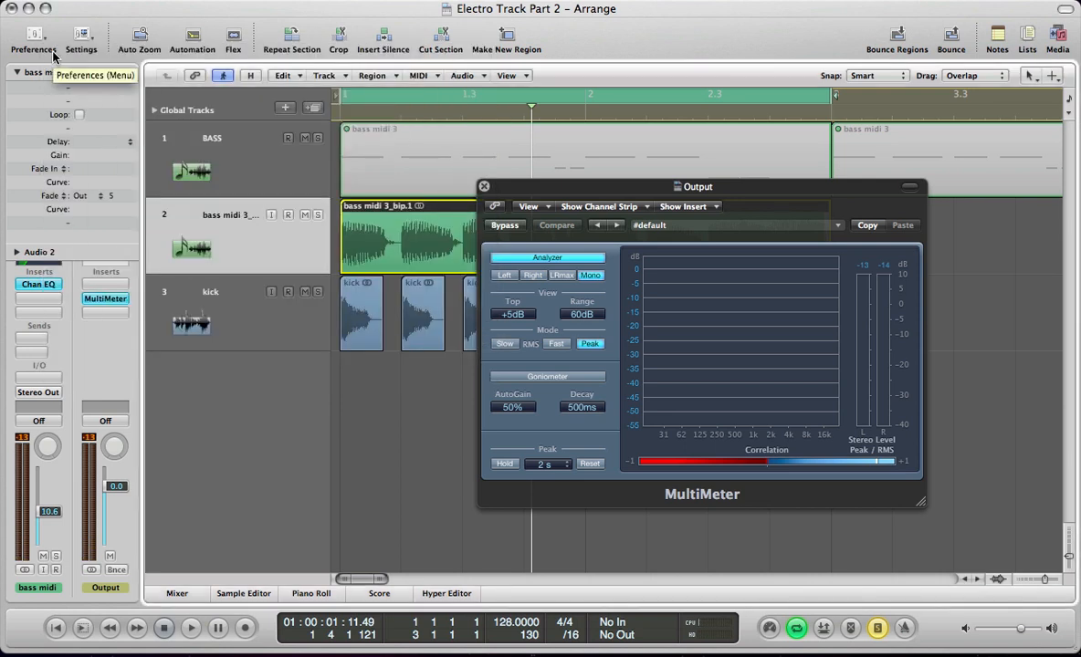
Compare the spectrum of the filtered bass with that of the kick, and return the playhead to the start.
{"action": "key", "text": "space"}
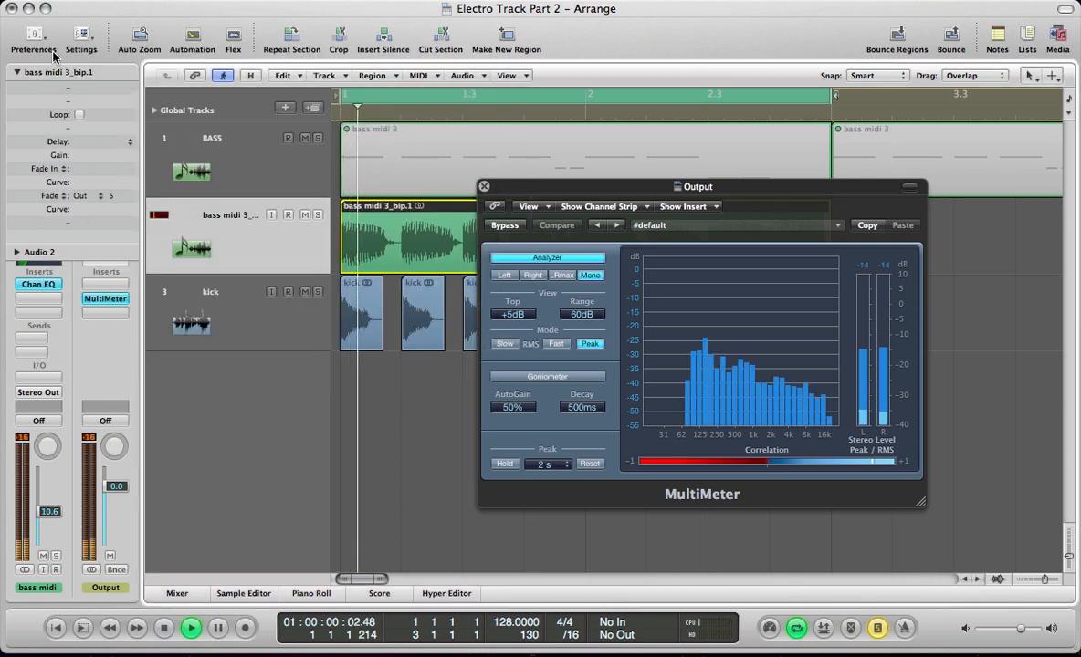
{"action": "key", "text": "space"}
{"action": "left_click", "coordinate": [236, 306]}
{"action": "key", "text": "space"}
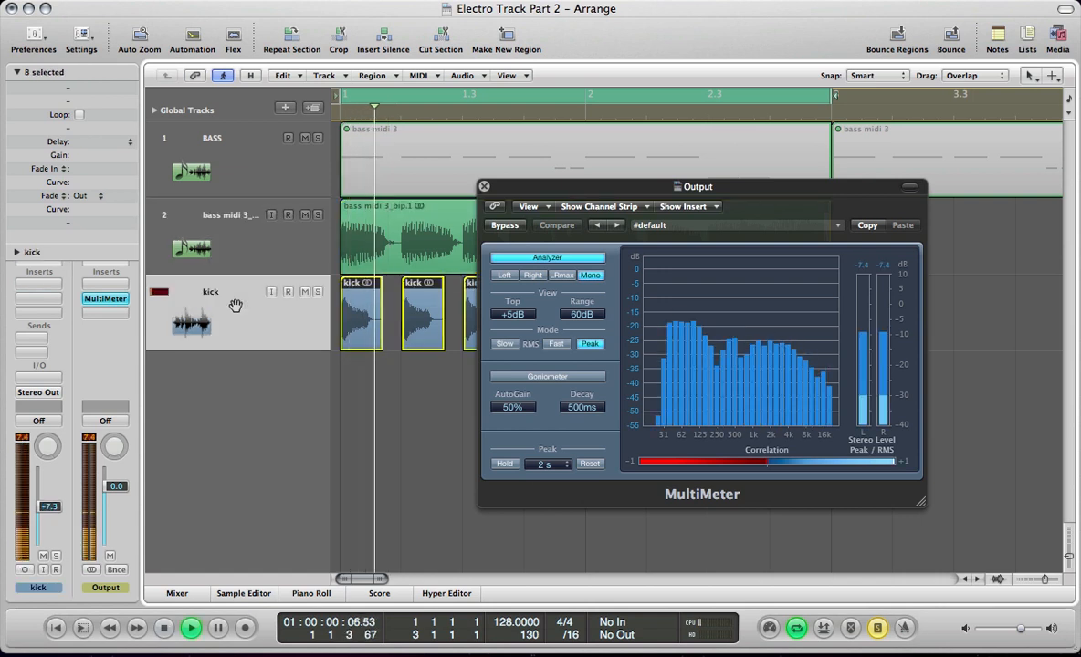
{"action": "key", "text": "space"}
{"action": "key", "text": "Return"}
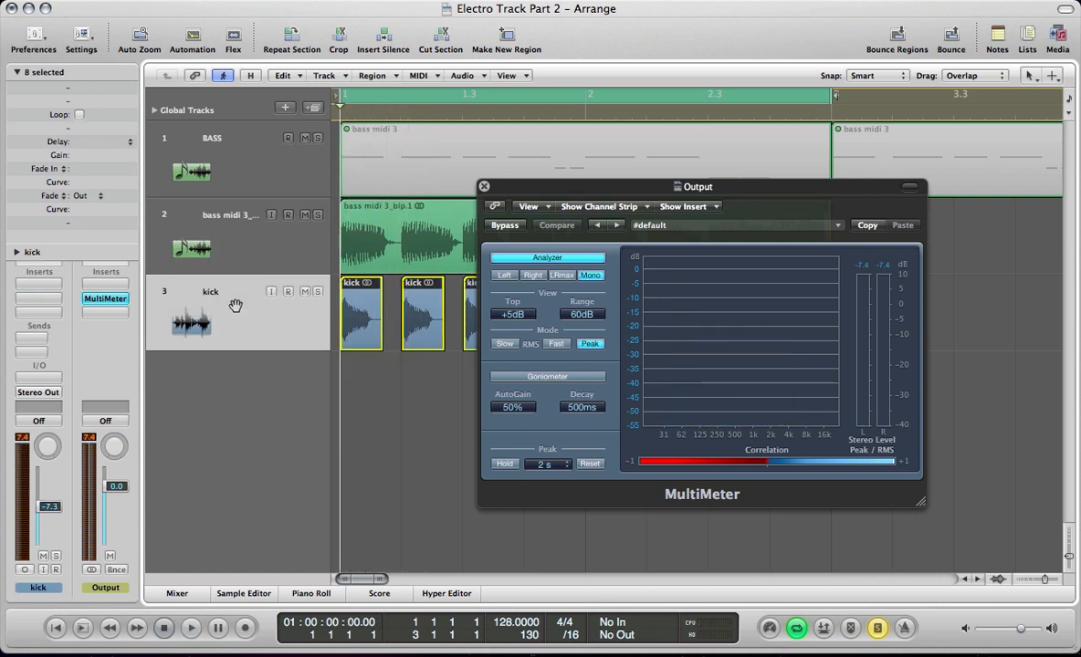
Play the kick alone and check its peak level on the MultiMeter's stereo level meters.
{"action": "left_click", "coordinate": [248, 250]}
{"action": "left_click", "coordinate": [247, 302]}
{"action": "key", "text": "space"}
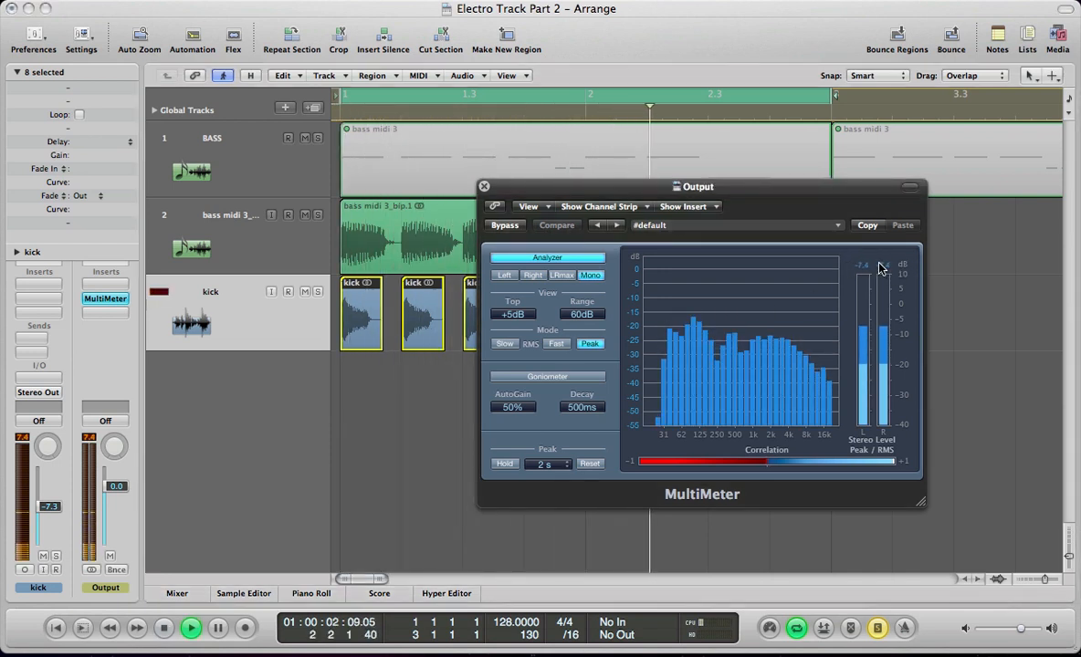
{"action": "key", "text": "space"}
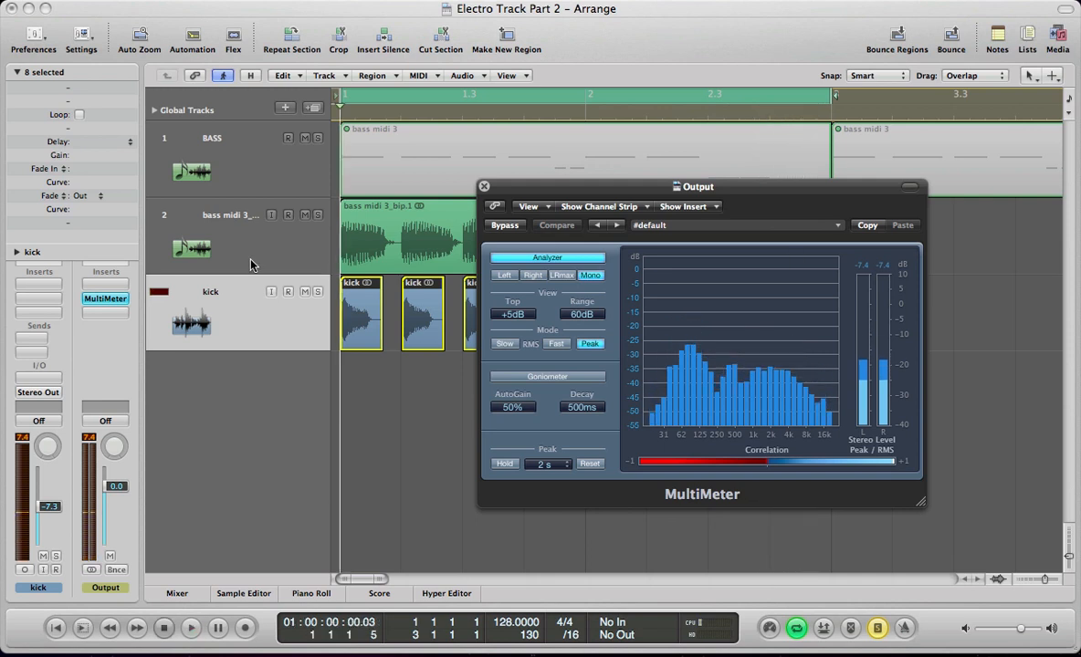
Add the bass audio region to the kick selection and check the combined output peak level during playback.
{"action": "left_click", "coordinate": [437, 271], "text": "shift"}
{"action": "key", "text": "space"}
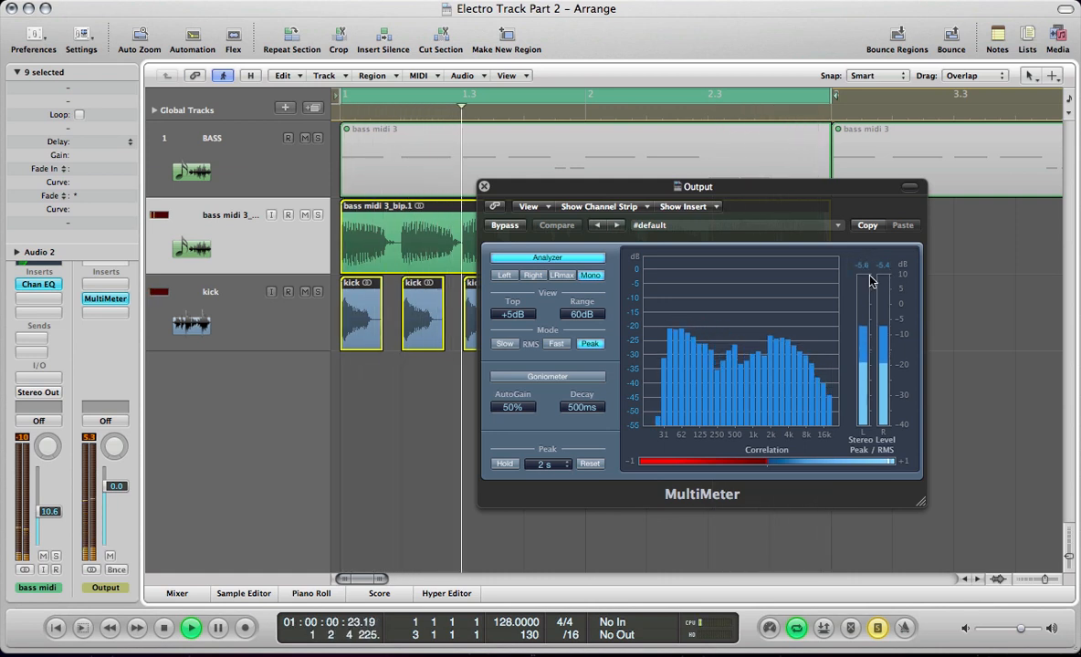
{"action": "key", "text": "space"}
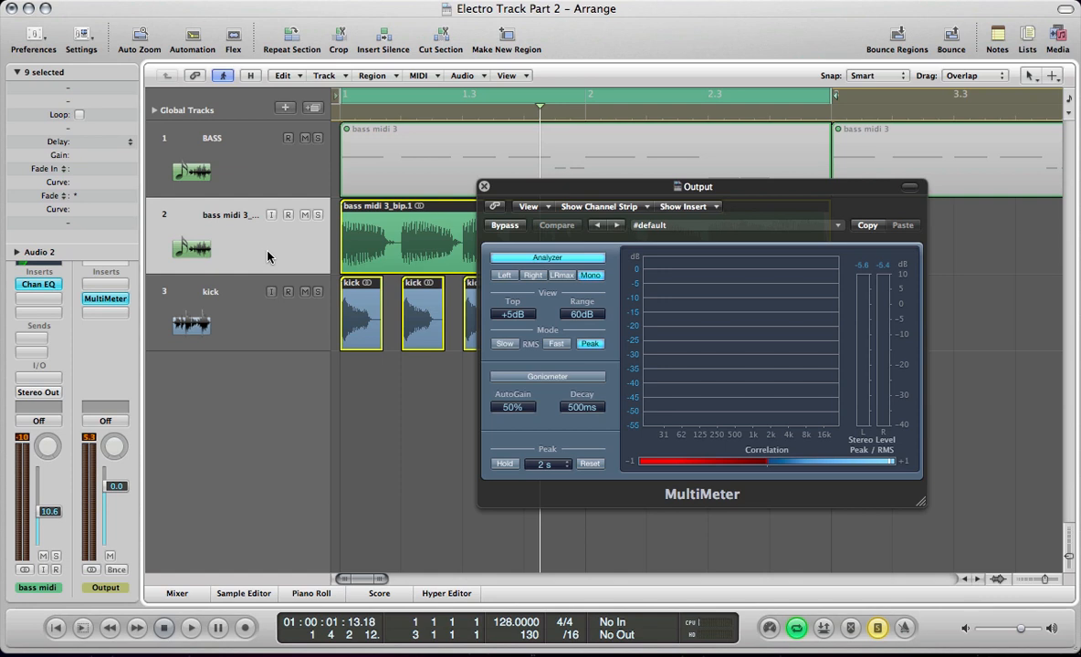
Hide the plug-in windows, duplicate the kick track and copy all eight kick regions onto the new track.
{"action": "left_click", "coordinate": [220, 309]}
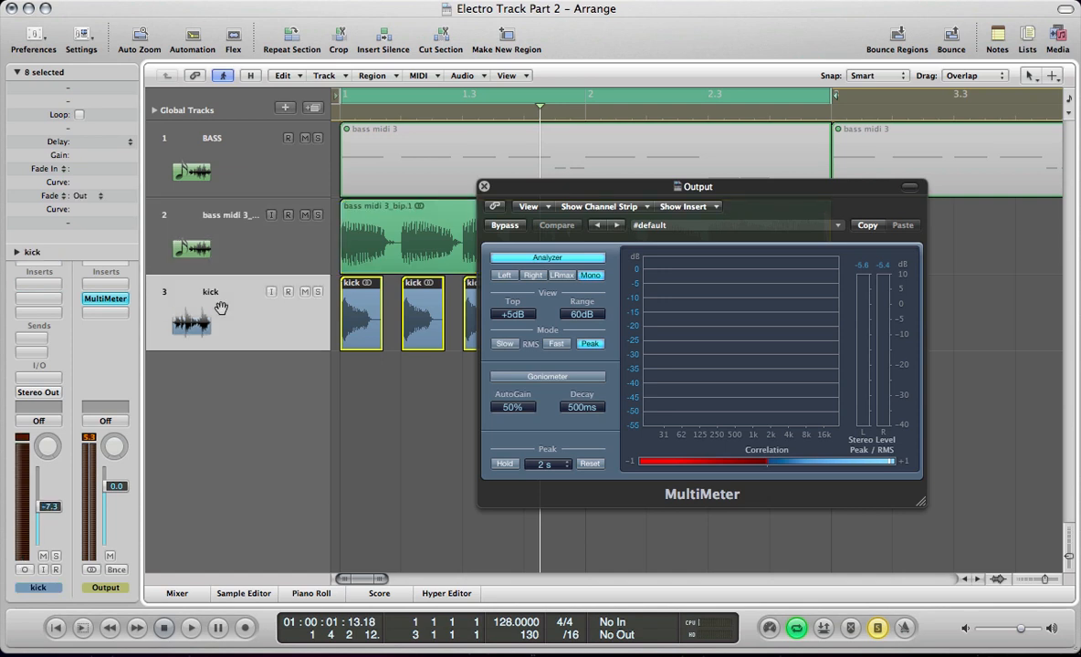
{"action": "key", "text": "v"}
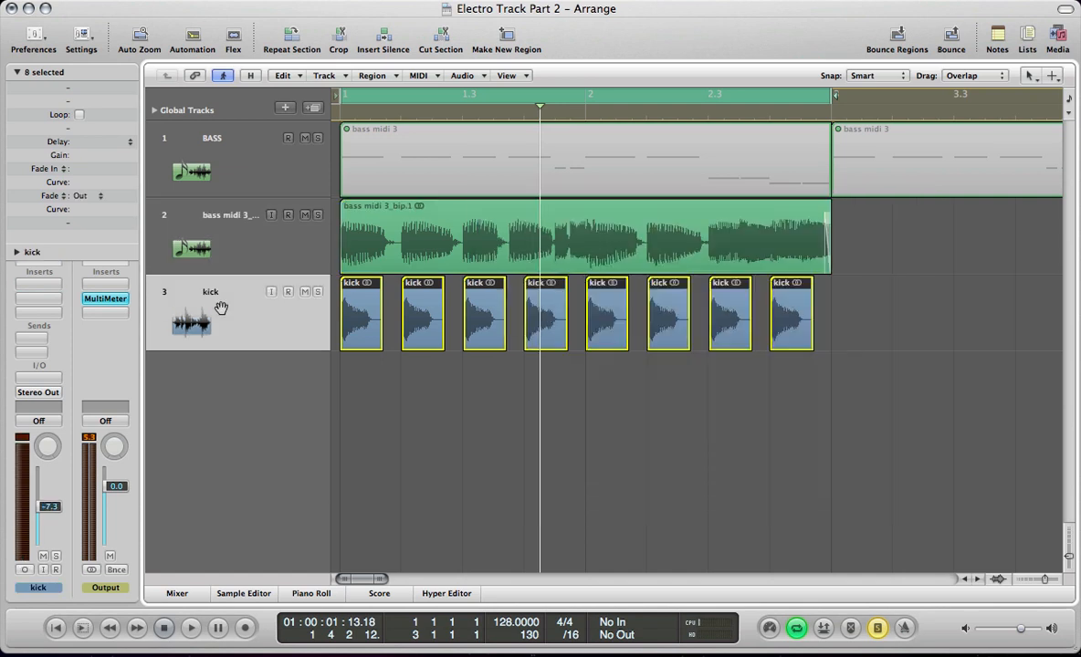
{"action": "left_click", "coordinate": [220, 252]}
{"action": "left_click", "coordinate": [220, 295]}
{"action": "key", "text": "super+d"}
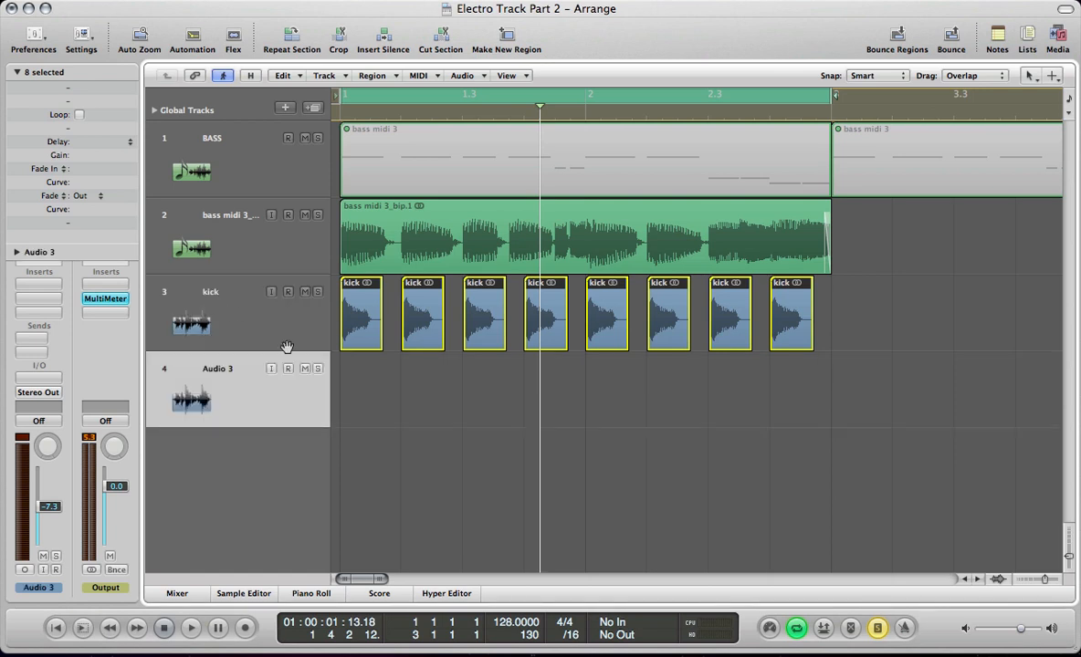
{"action": "left_click_drag", "start_coordinate": [364, 335], "coordinate": [363, 367]}
Play the copied kick regions briefly and rename their track SIDECHAIN TRIGGER.
{"action": "key", "text": "space"}
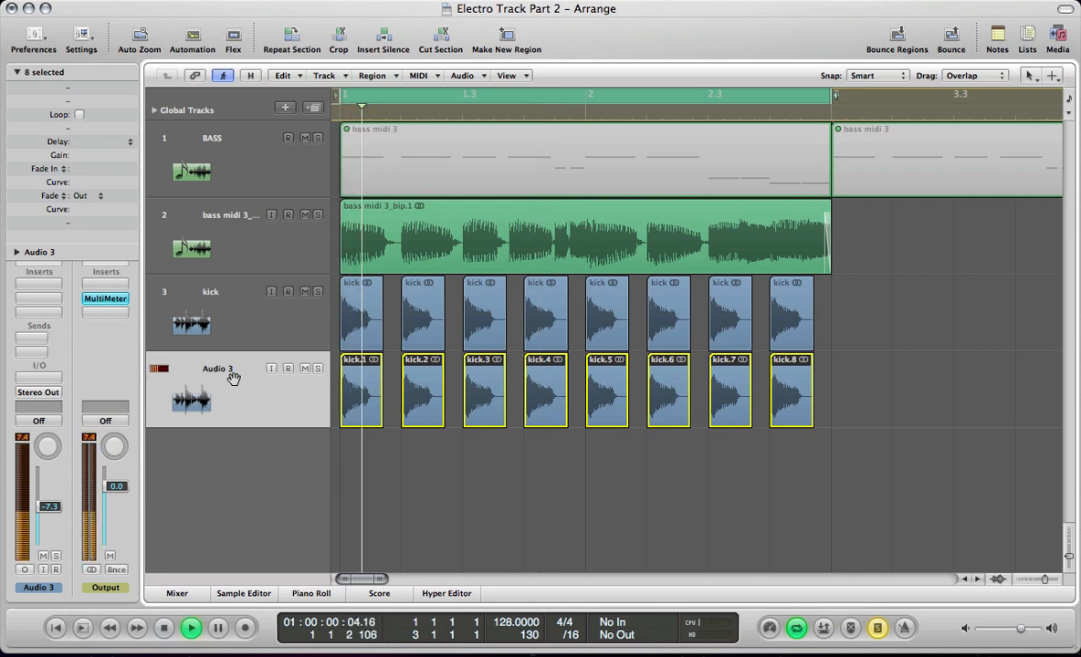
{"action": "key", "text": "space"}
{"action": "double_click", "coordinate": [203, 369]}
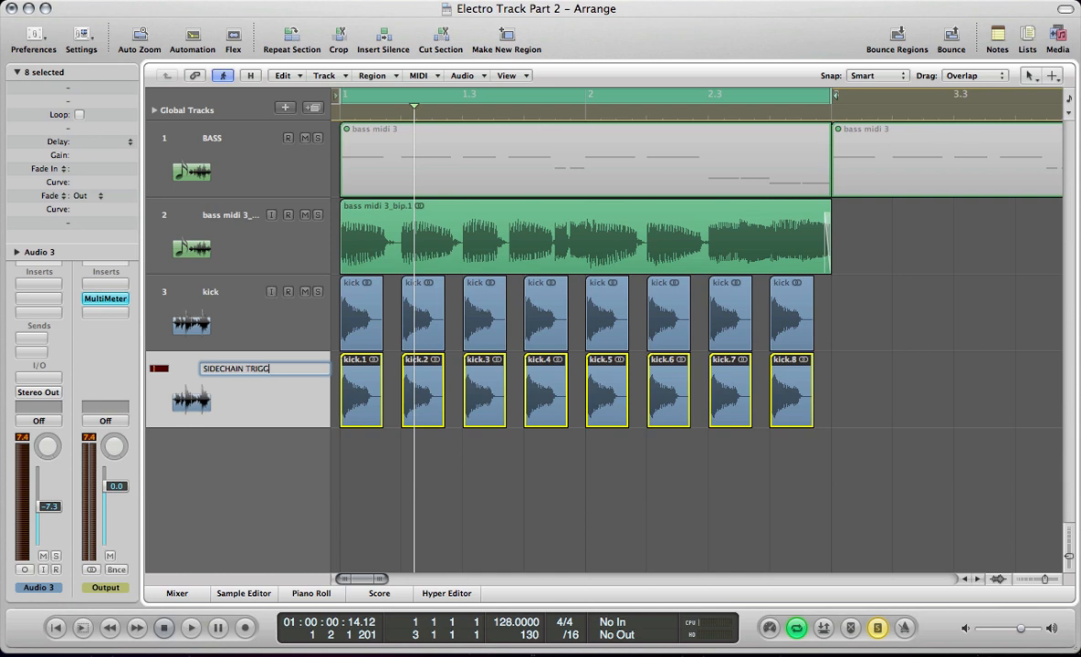
{"action": "key", "text": "Return"}
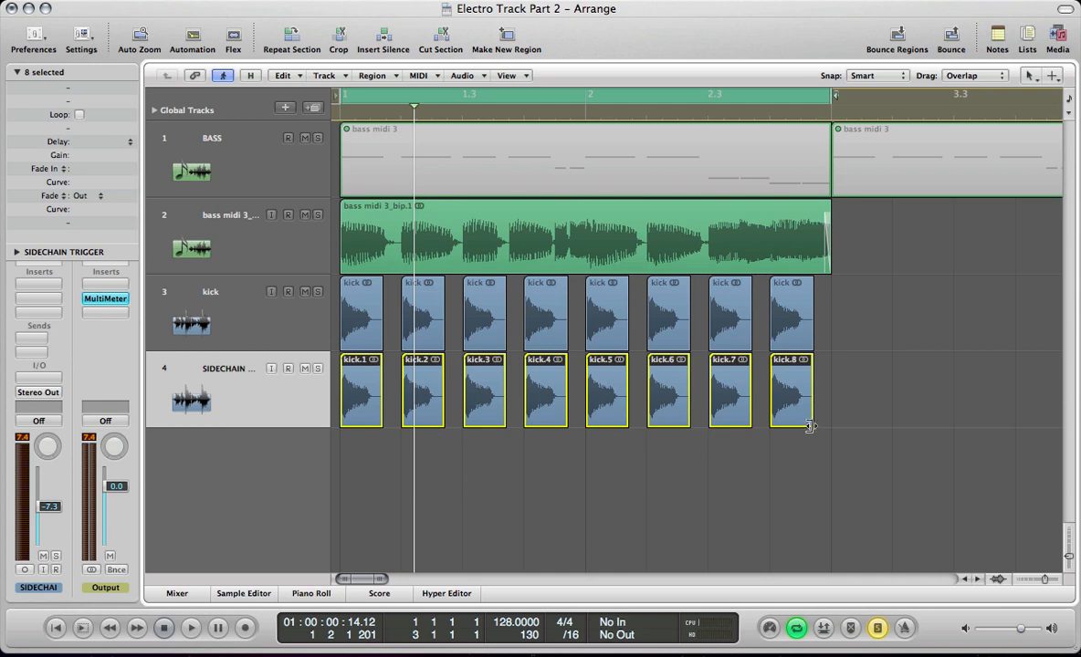
Shorten all the SIDECHAIN TRIGGER kick regions to less than a sixteenth note and play them back.
{"action": "left_click", "coordinate": [424, 400], "text": "ctrl+alt"}
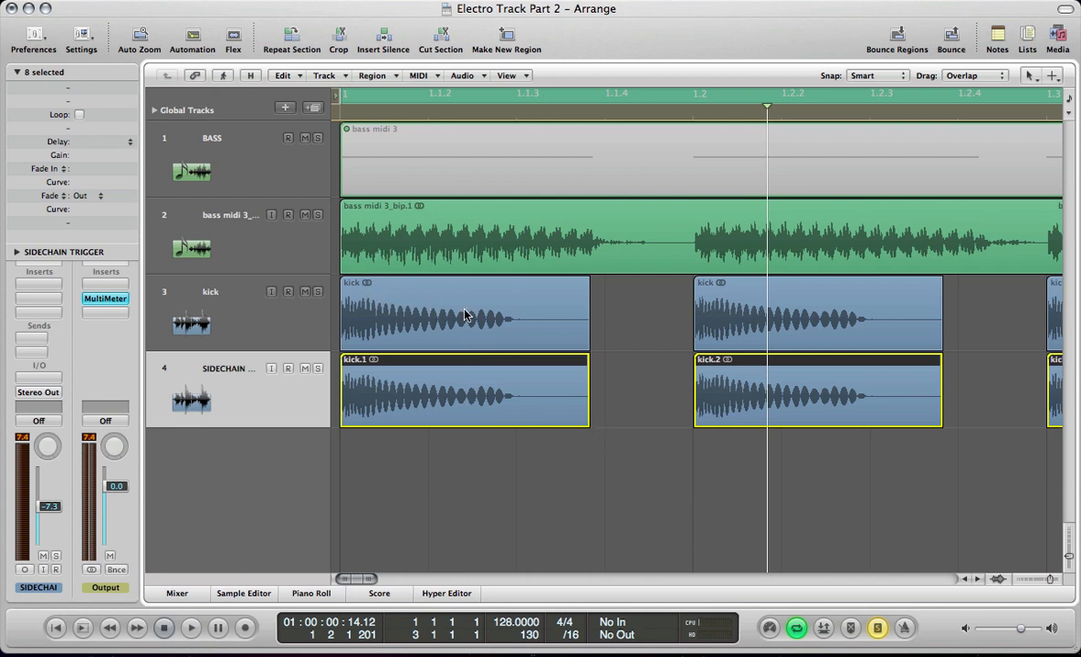
{"action": "left_click_drag", "start_coordinate": [584, 415], "coordinate": [400, 417]}
{"action": "key", "text": "space"}
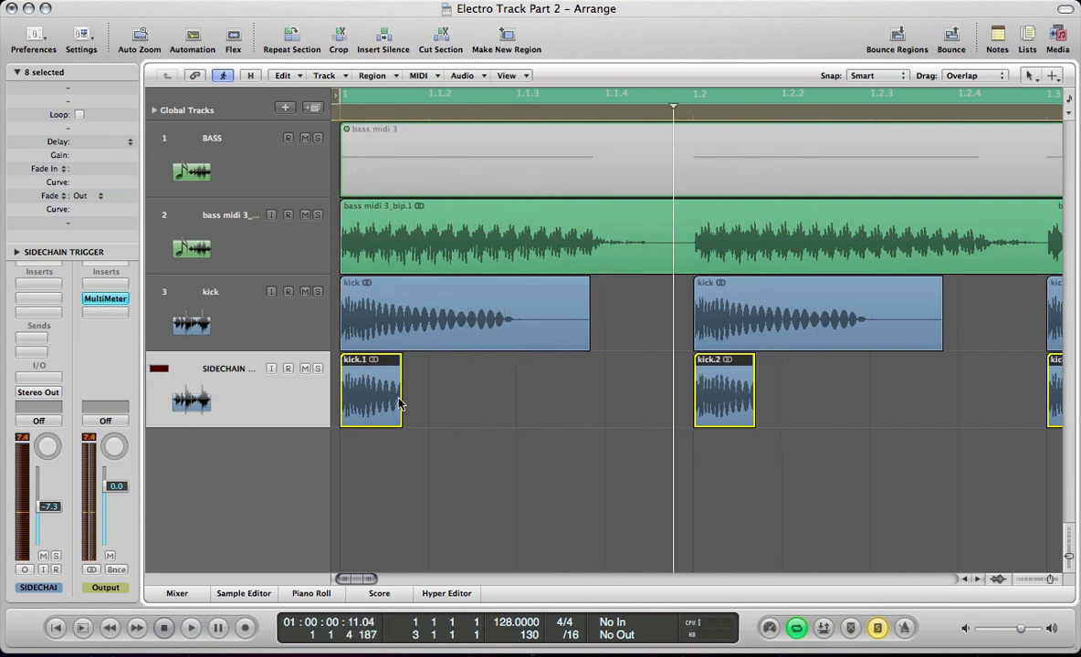
{"action": "key", "text": "space"}
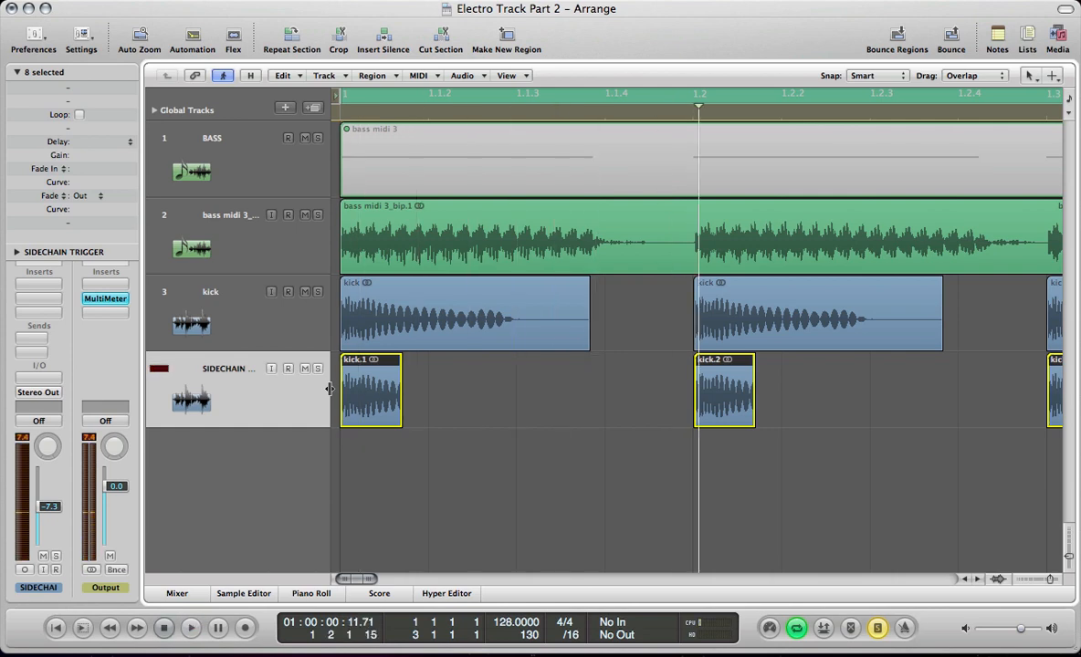
Trim the ends of the SIDECHAIN TRIGGER regions back to the waveform's zero crossing and return the playhead to the start.
{"action": "key", "text": "super+Right"}
{"action": "key", "text": "super+Right"}
{"action": "key", "text": "super+Right"}
{"action": "key", "text": "super+Down"}
{"action": "key", "text": "super+Down"}
{"action": "key", "text": "super+Down"}
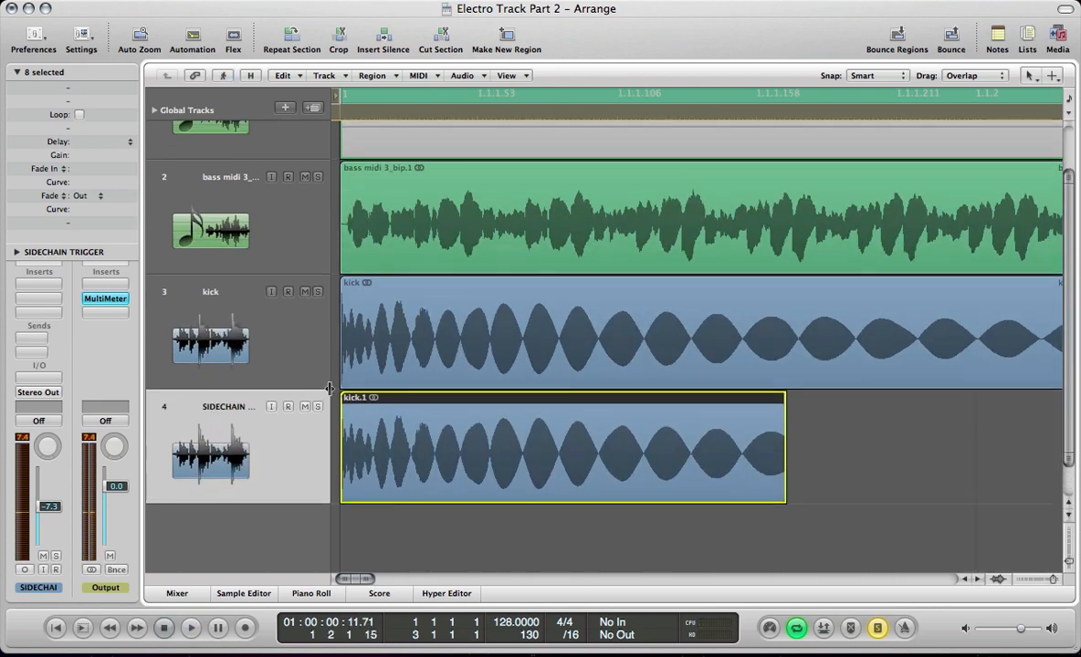
{"action": "left_click_drag", "start_coordinate": [782, 508], "coordinate": [741, 502]}
{"action": "key", "text": "Return"}
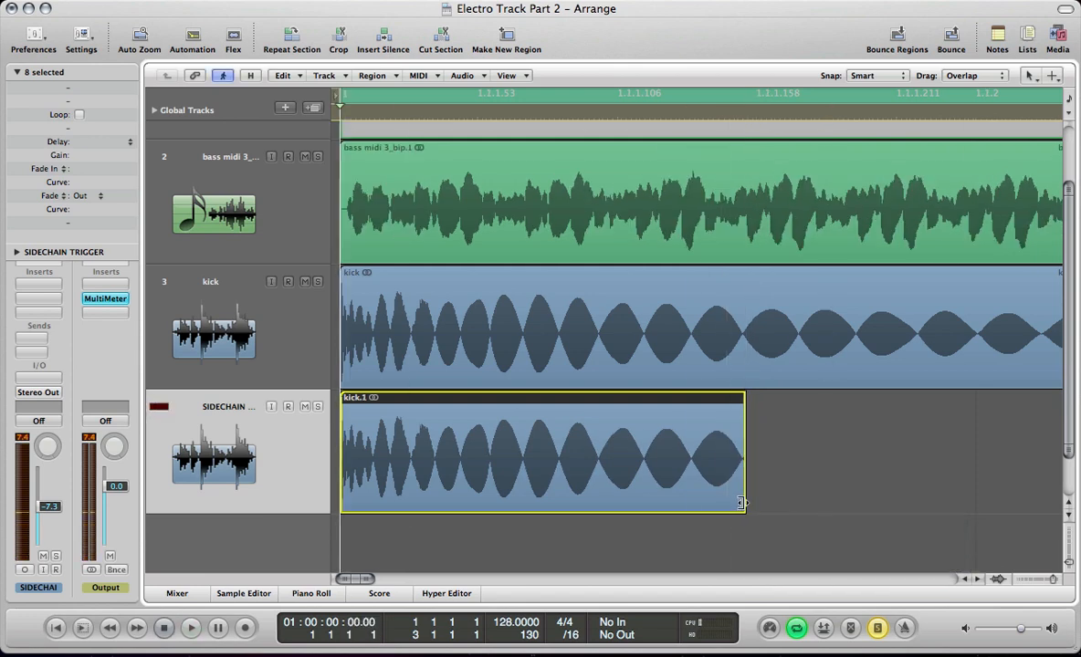
Set the SIDECHAIN TRIGGER track's output to No Output and play its regions briefly to check the routing.
{"action": "key", "text": "ctrl+alt+Left"}
{"action": "key", "text": "ctrl+alt+Left"}
{"action": "key", "text": "ctrl+alt+Left"}
{"action": "key", "text": "ctrl+alt+Left"}
{"action": "key", "text": "ctrl+alt+Left"}
{"action": "key", "text": "ctrl+alt+Up"}
{"action": "key", "text": "ctrl+alt+Up"}
{"action": "key", "text": "ctrl+alt+Up"}
{"action": "key", "text": "ctrl+alt+Up"}
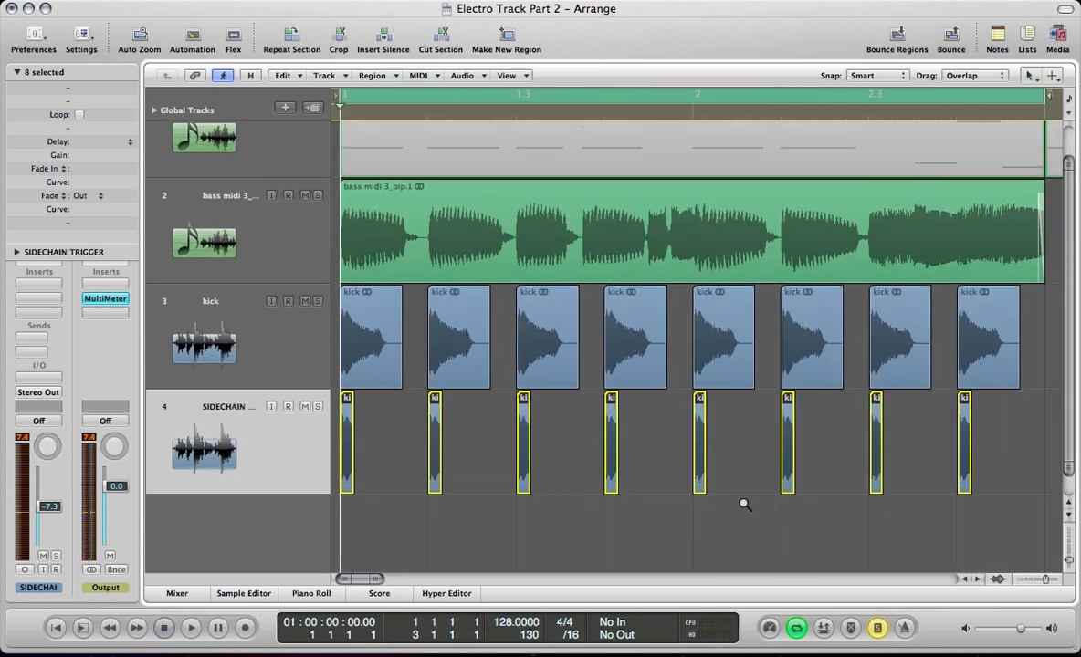
{"action": "left_click", "coordinate": [35, 393]}
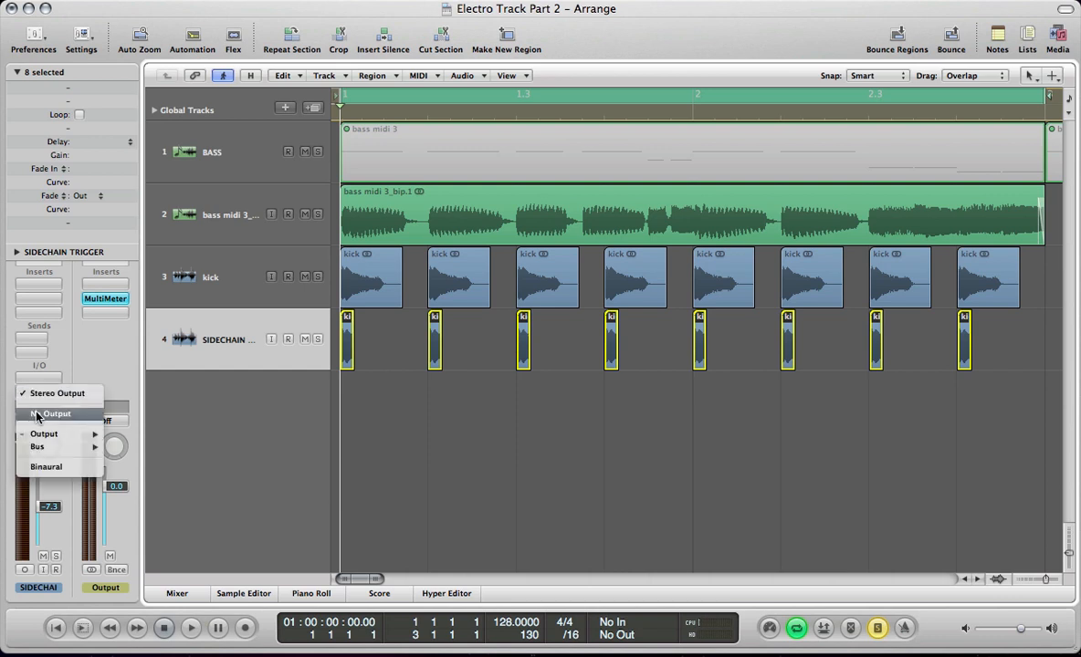
{"action": "left_click", "coordinate": [37, 414]}
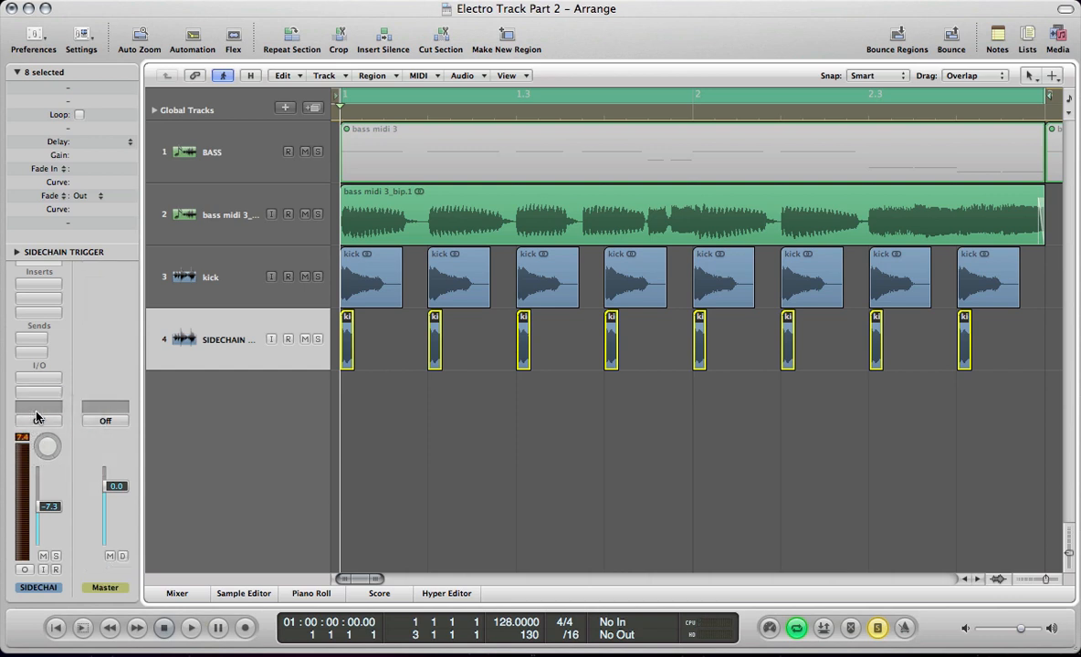
{"action": "key", "text": "space"}
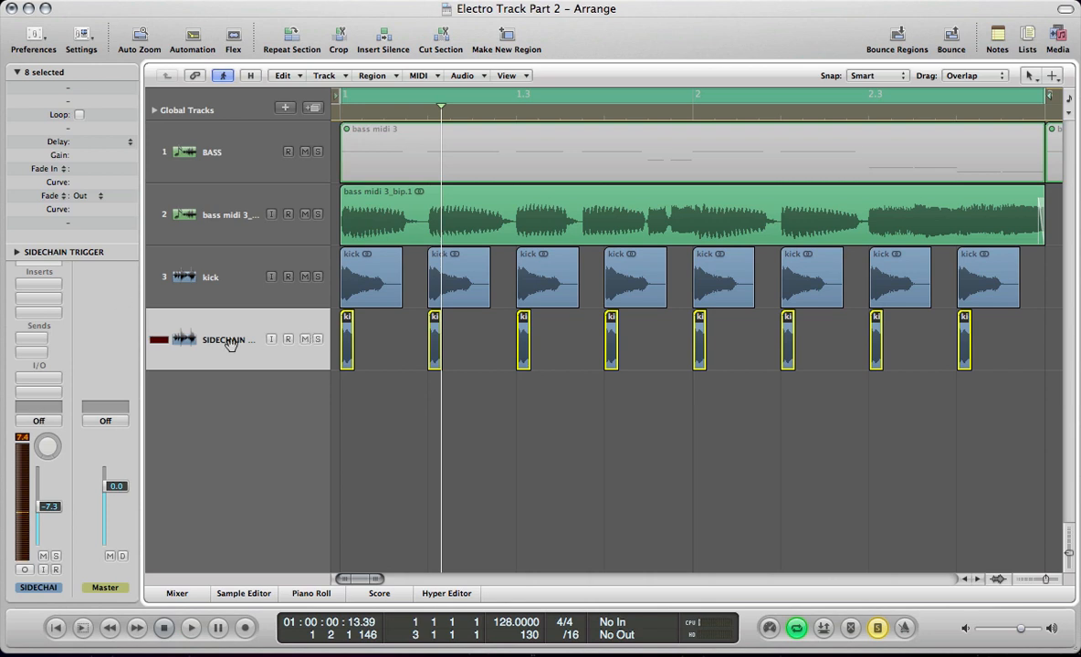
{"action": "key", "text": "space"}
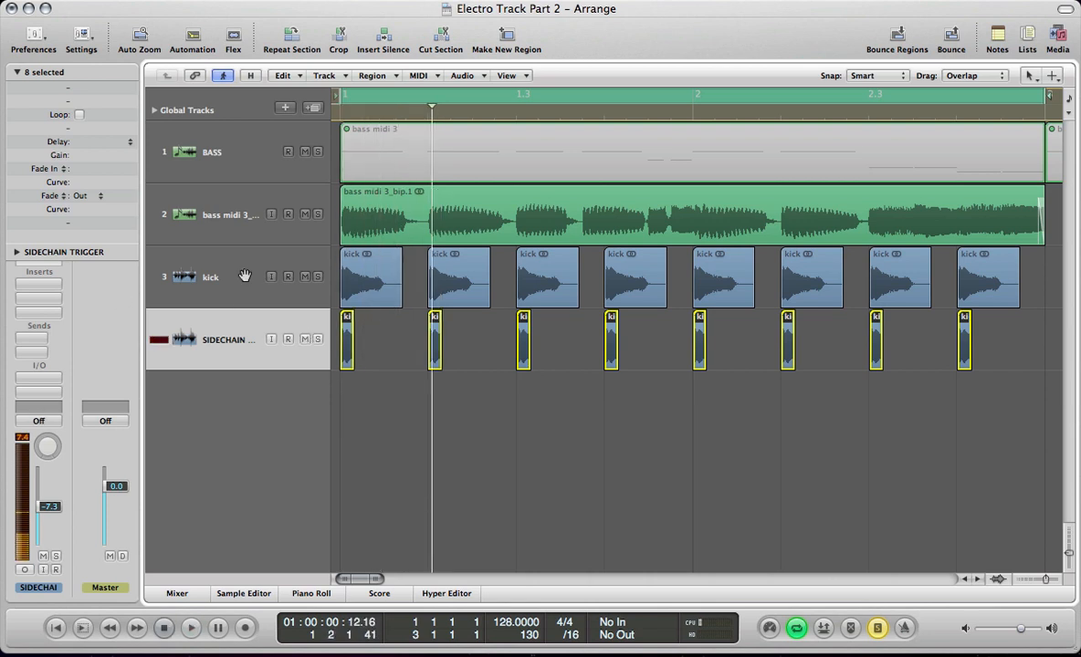
Move the SIDECHAIN TRIGGER track above the kick track, then play the bass audio track on its own.
{"action": "left_click", "coordinate": [215, 212]}
{"action": "left_click_drag", "start_coordinate": [232, 350], "coordinate": [232, 274]}
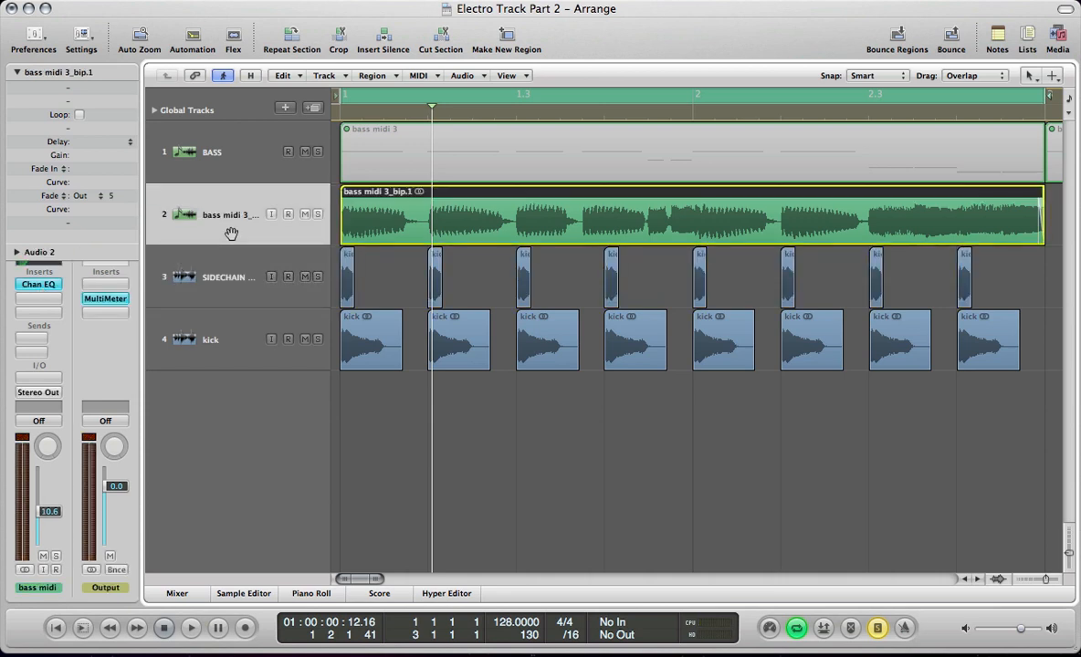
{"action": "key", "text": "space"}
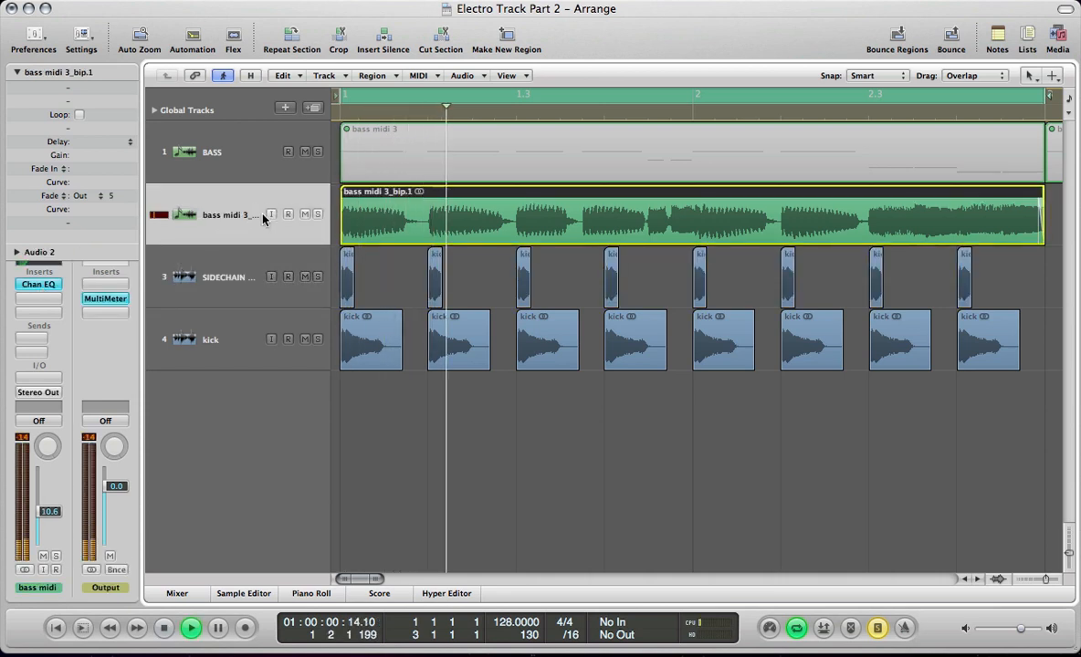
Insert a stereo Compressor after the EQ on the bass audio track and set its side chain to Audio 3.
{"action": "left_click", "coordinate": [45, 315]}
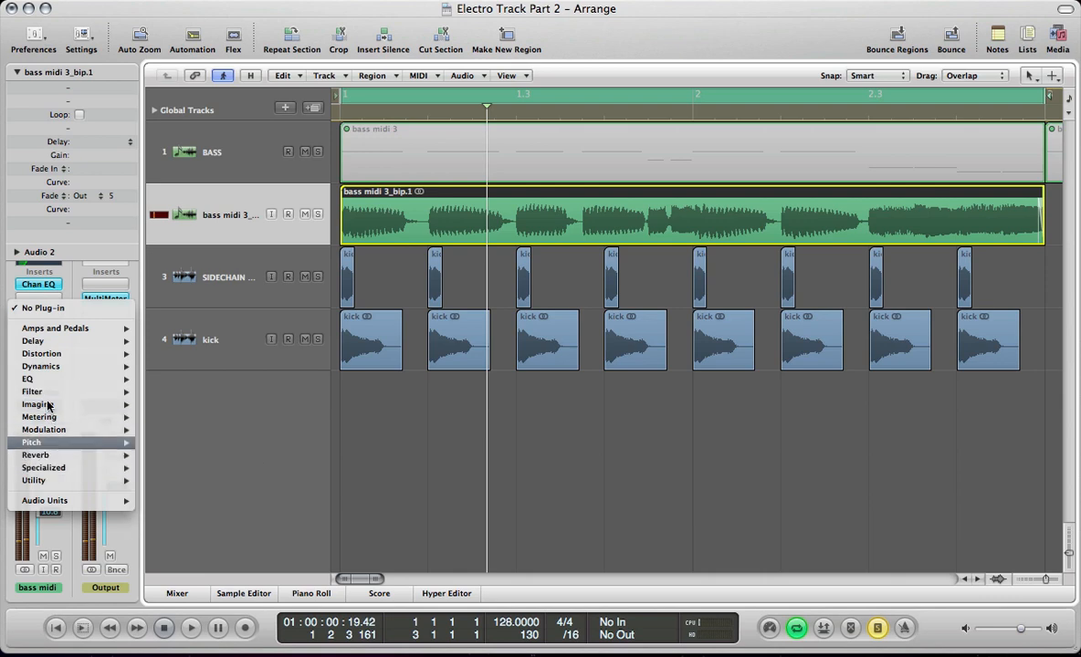
{"action": "mouse_move", "coordinate": [92, 366]}
{"action": "mouse_move", "coordinate": [183, 379]}
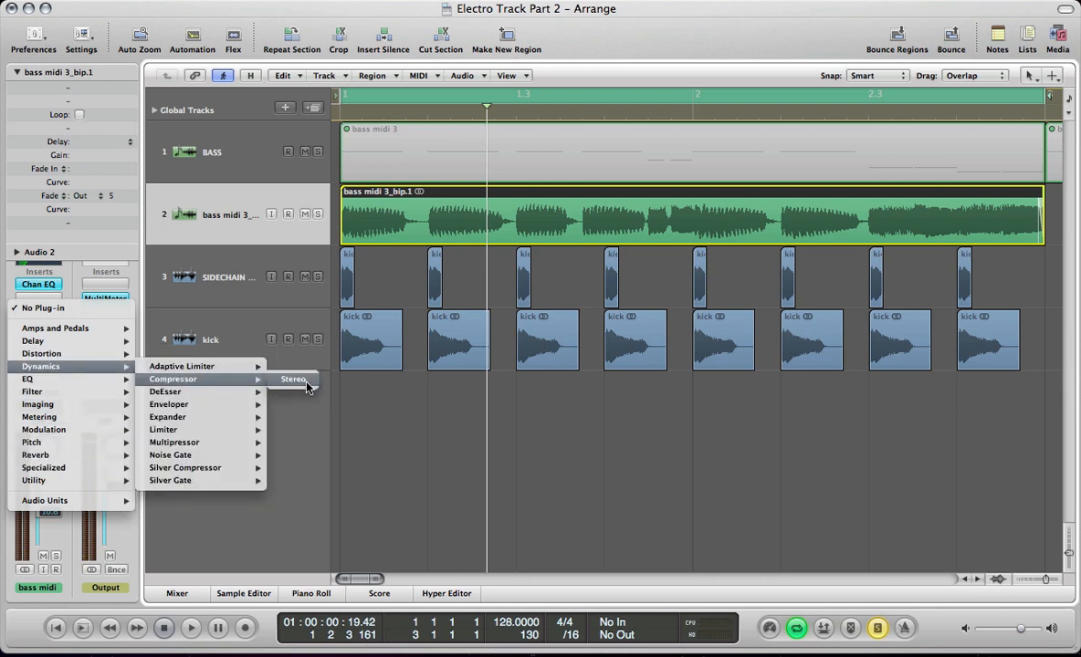
{"action": "left_click", "coordinate": [307, 379]}
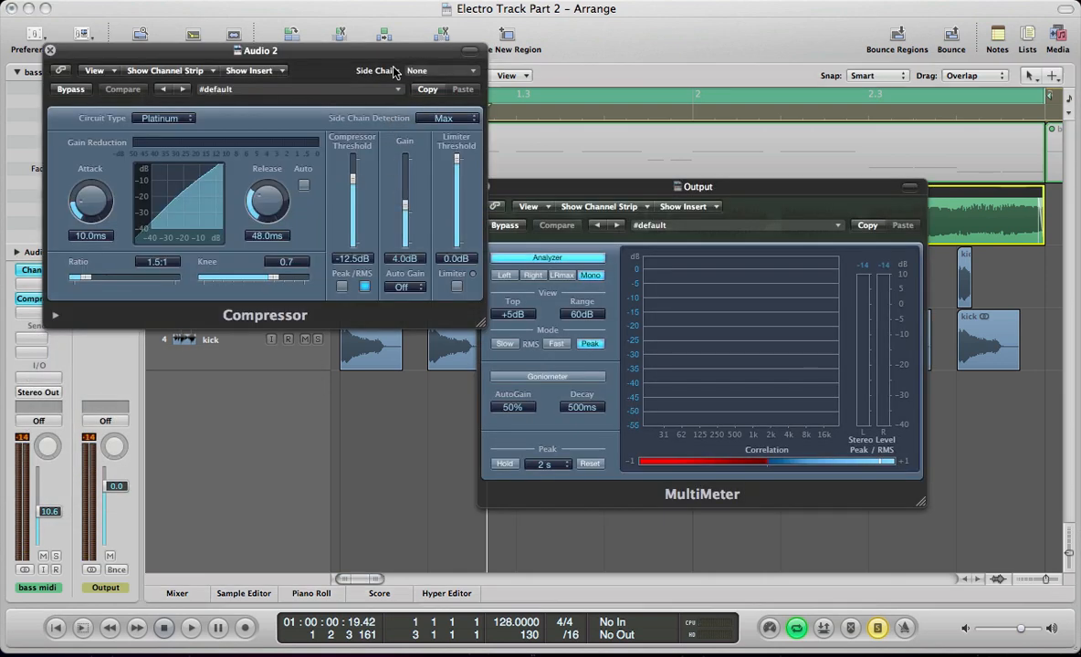
{"action": "left_click", "coordinate": [441, 73]}
{"action": "left_click", "coordinate": [469, 121]}
Add the SIDECHAIN TRIGGER regions to the soloed bass selection and bring the plug-in windows back into view.
{"action": "key", "text": "v"}
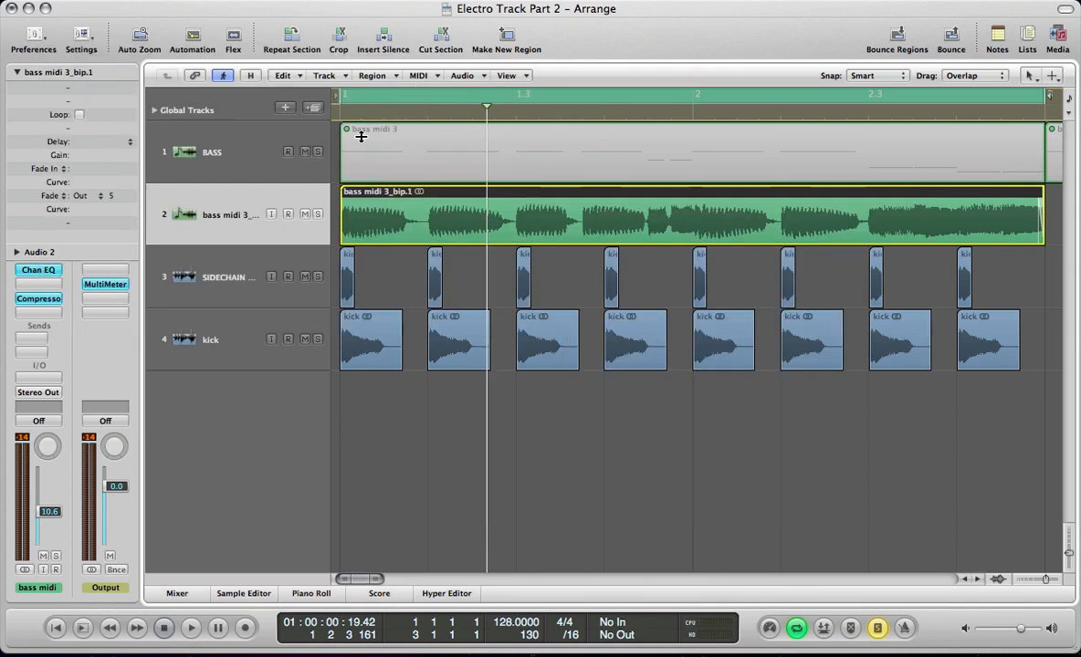
{"action": "key", "text": "v"}
{"action": "key", "text": "v"}
{"action": "left_click", "coordinate": [223, 252]}
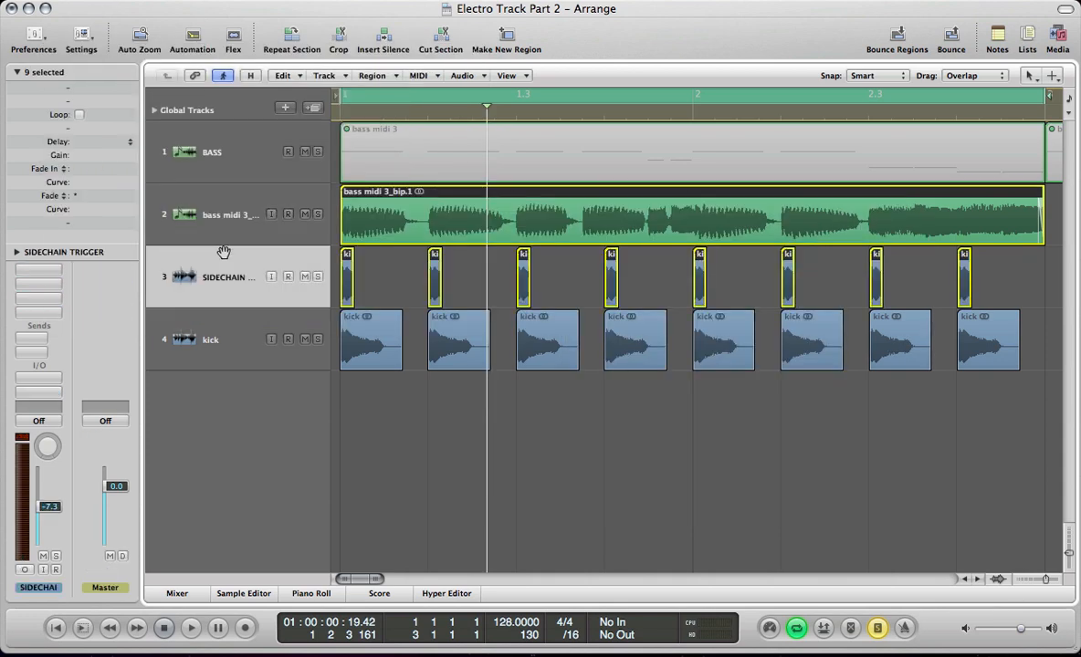
{"action": "key", "text": "v"}
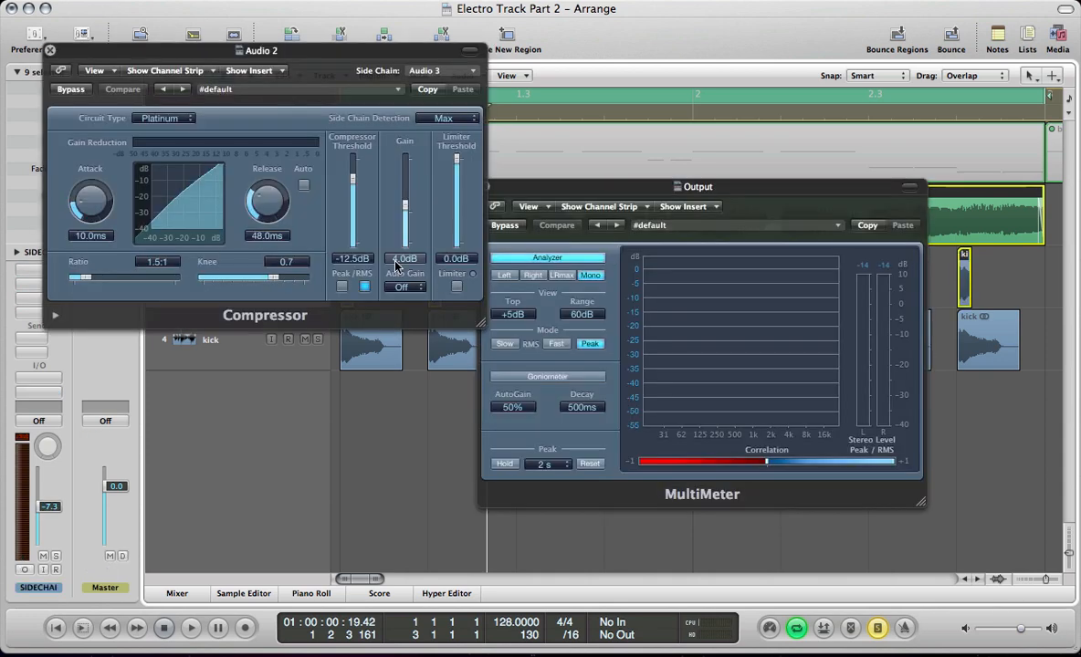
Set the compressor's gain to 0.0 dB, detection to Peak and ratio to 3.1:1 while playing the bass.
{"action": "left_click", "coordinate": [395, 260], "text": "alt"}
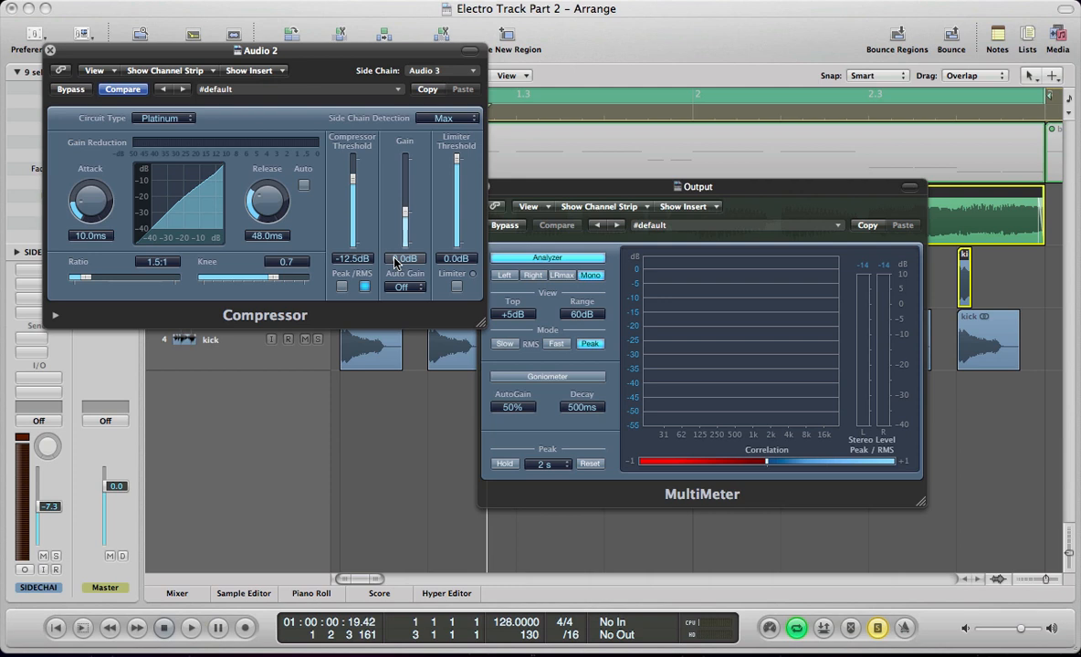
{"action": "left_click", "coordinate": [341, 286]}
{"action": "key", "text": "space"}
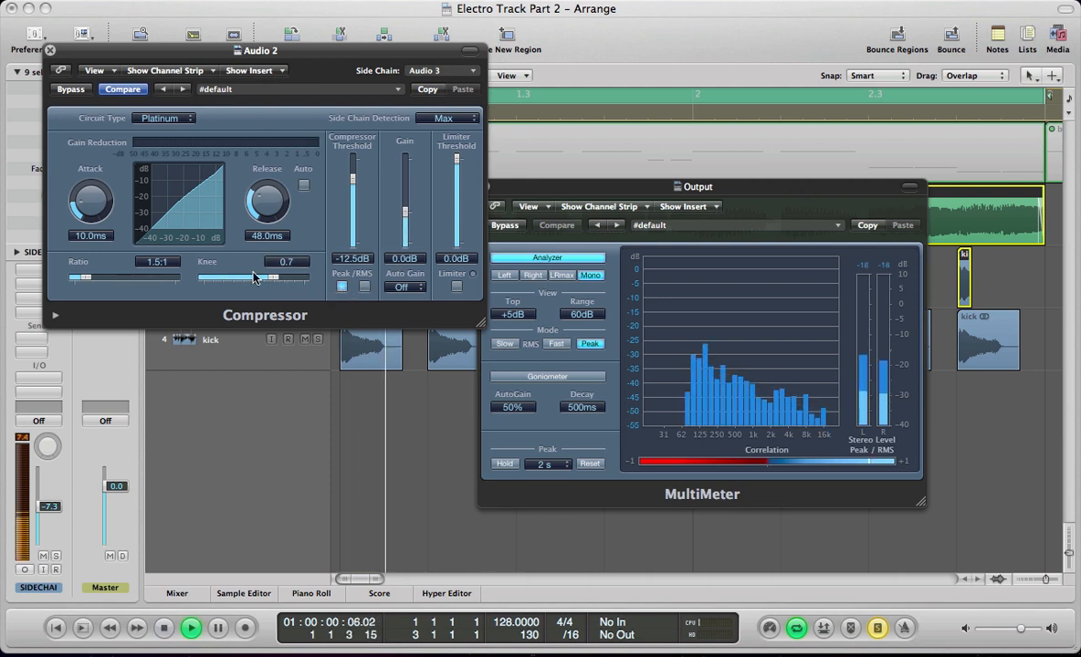
{"action": "left_click_drag", "start_coordinate": [85, 278], "coordinate": [106, 282]}
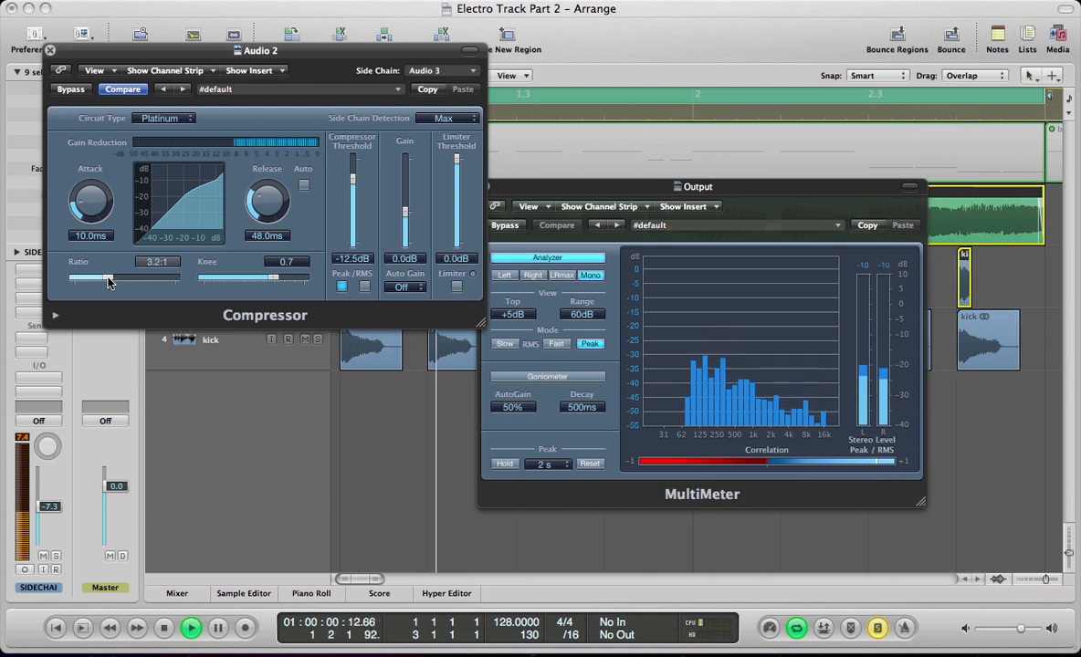
{"action": "key", "text": "space"}
{"action": "key", "text": "space"}
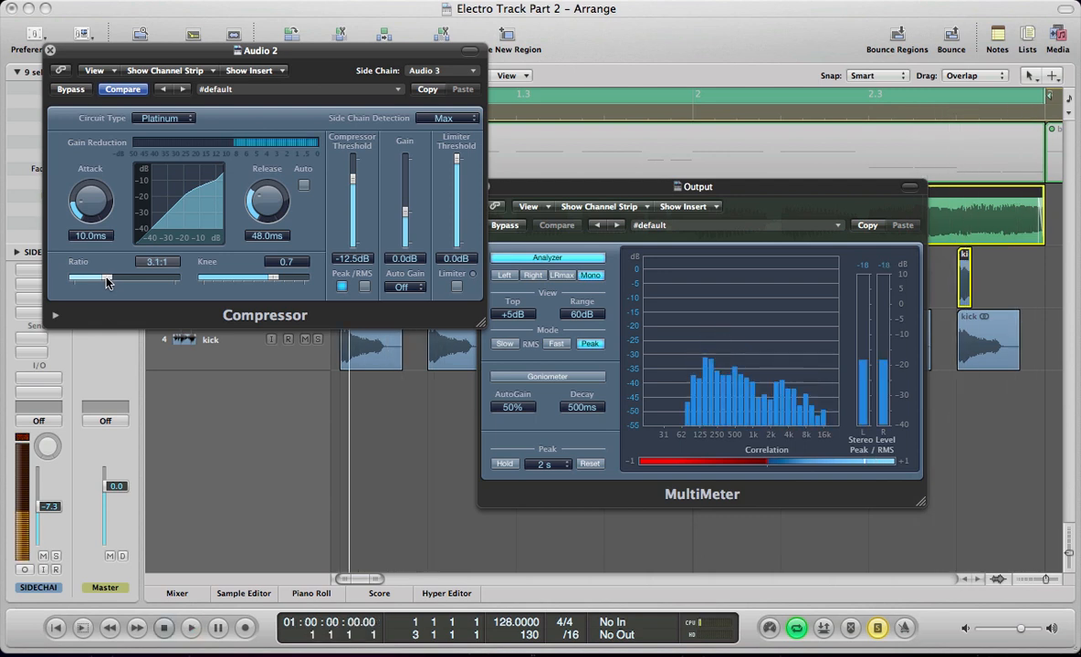
Set the compressor's attack to 2.0 ms and its release to 7.1 ms, auditioning the bass in between.
{"action": "left_click_drag", "start_coordinate": [92, 203], "coordinate": [99, 220]}
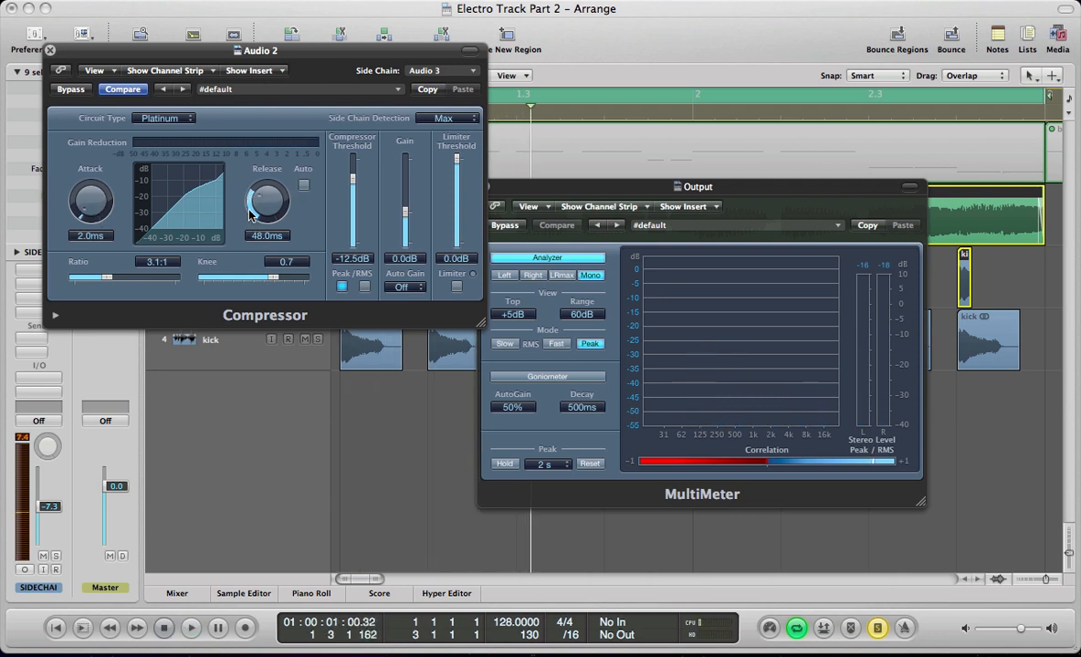
{"action": "left_click_drag", "start_coordinate": [250, 214], "coordinate": [254, 236]}
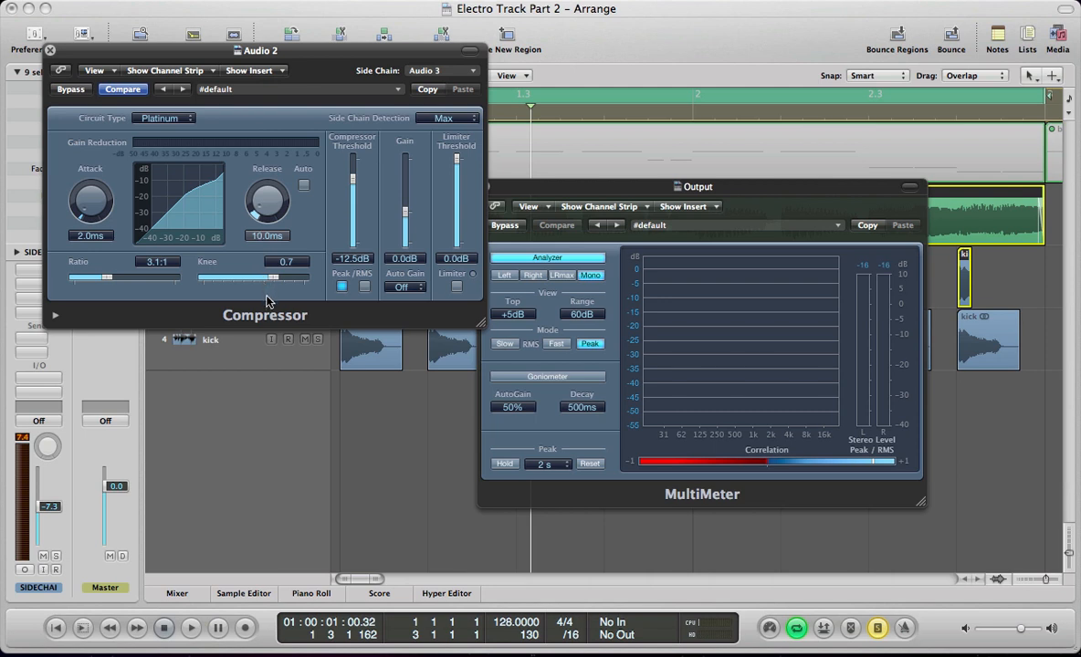
{"action": "key", "text": "space"}
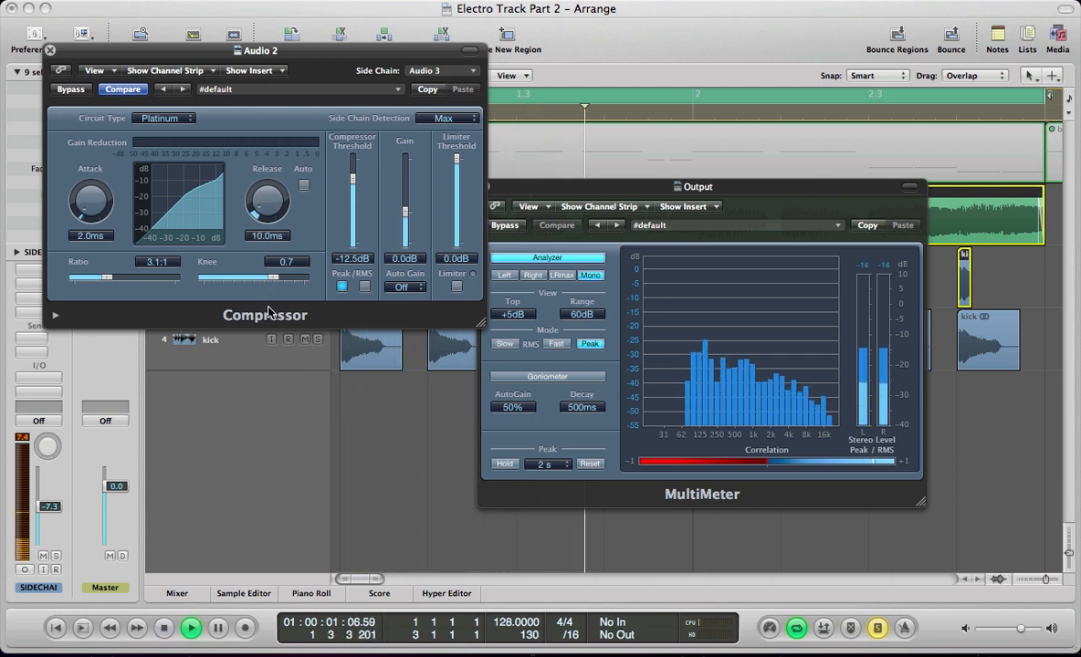
{"action": "left_click_drag", "start_coordinate": [265, 203], "coordinate": [269, 215]}
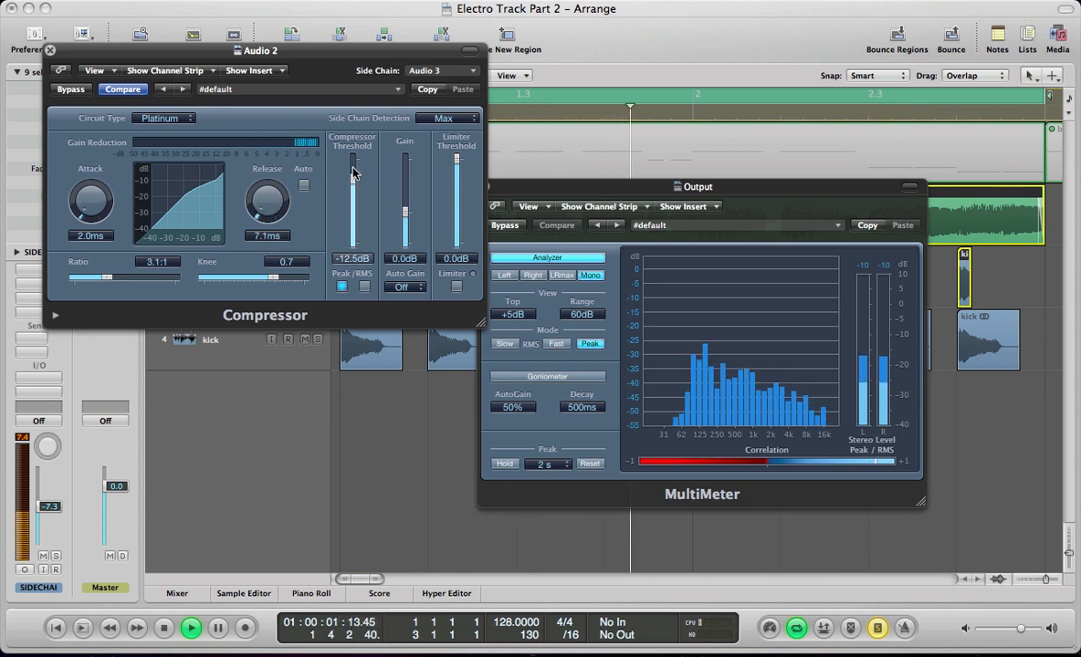
Try a compressor threshold of -8.0 dB and listen to the ducked bass.
{"action": "key", "text": "space"}
{"action": "left_click_drag", "start_coordinate": [354, 174], "coordinate": [353, 181]}
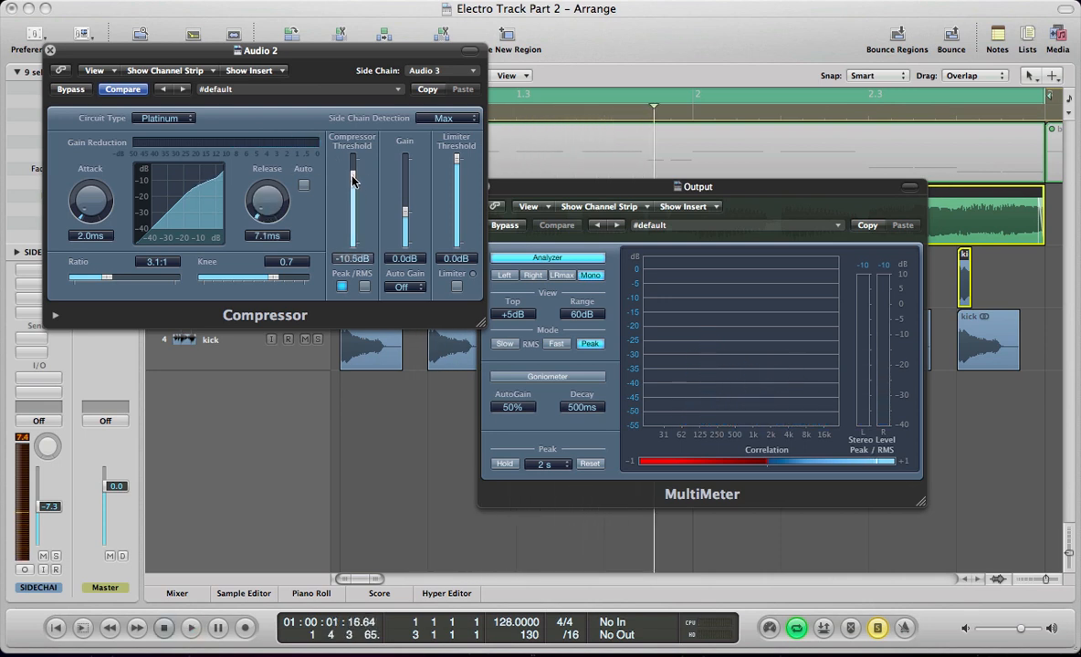
{"action": "key", "text": "space"}
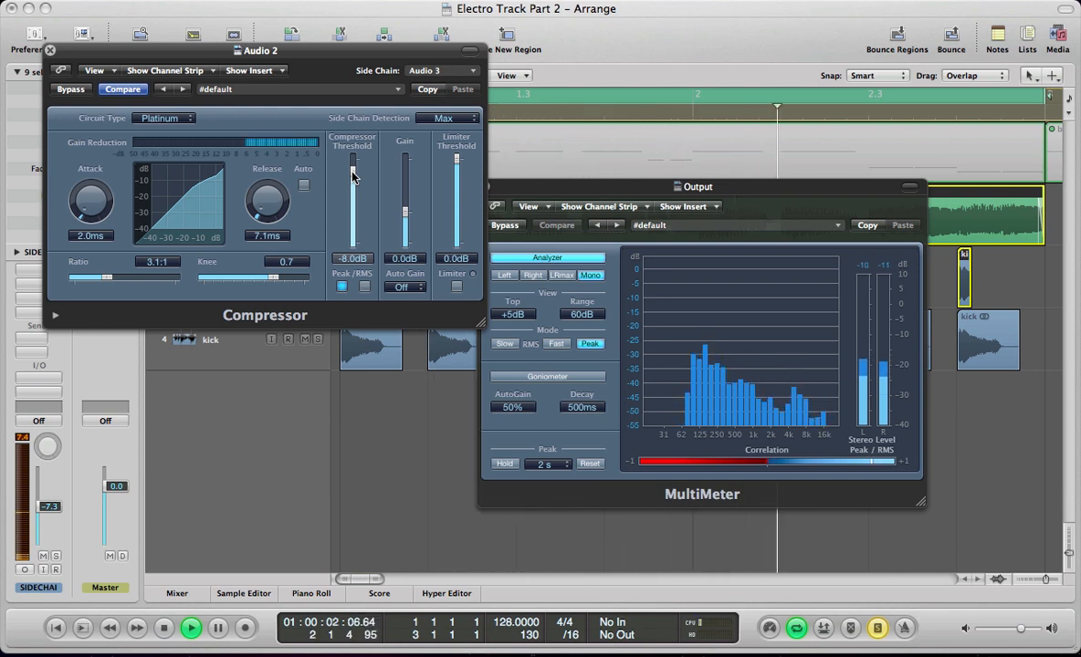
{"action": "key", "text": "space"}
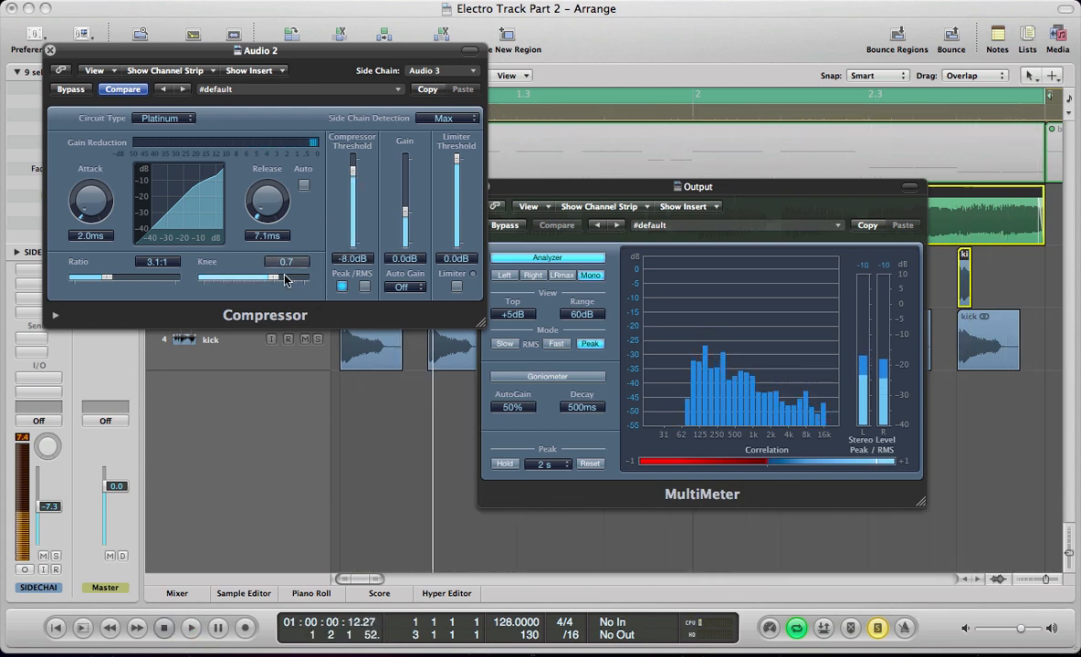
Add the kick regions to the soloed selection and set the compressor threshold to -17.0 dB during playback.
{"action": "key", "text": "v"}
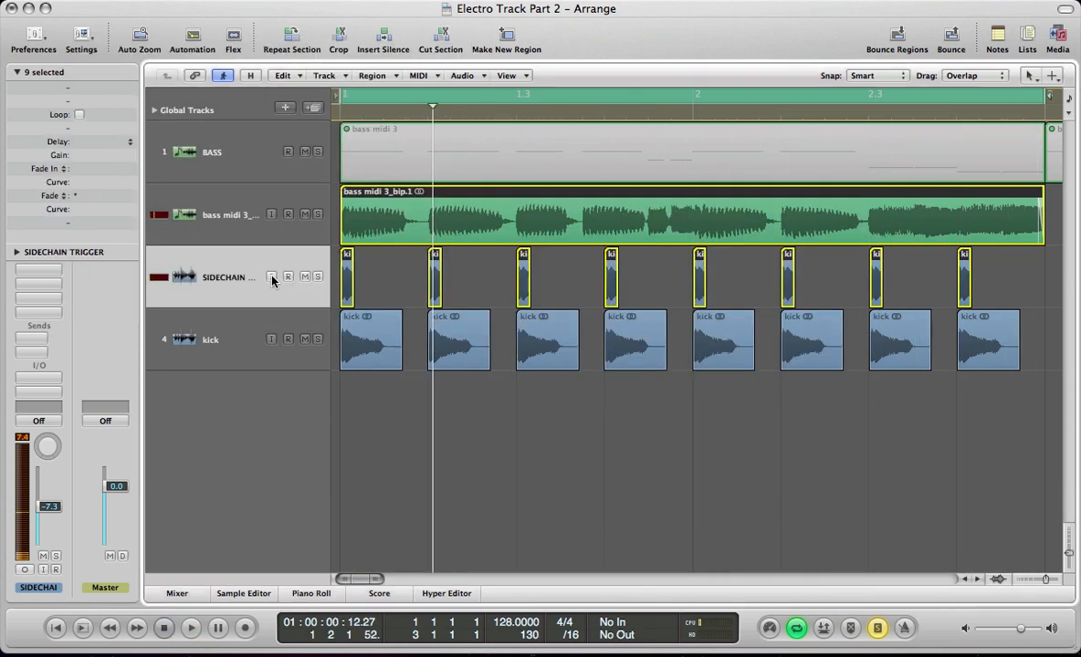
{"action": "left_click", "coordinate": [242, 344], "text": "shift"}
{"action": "key", "text": "v"}
{"action": "key", "text": "space"}
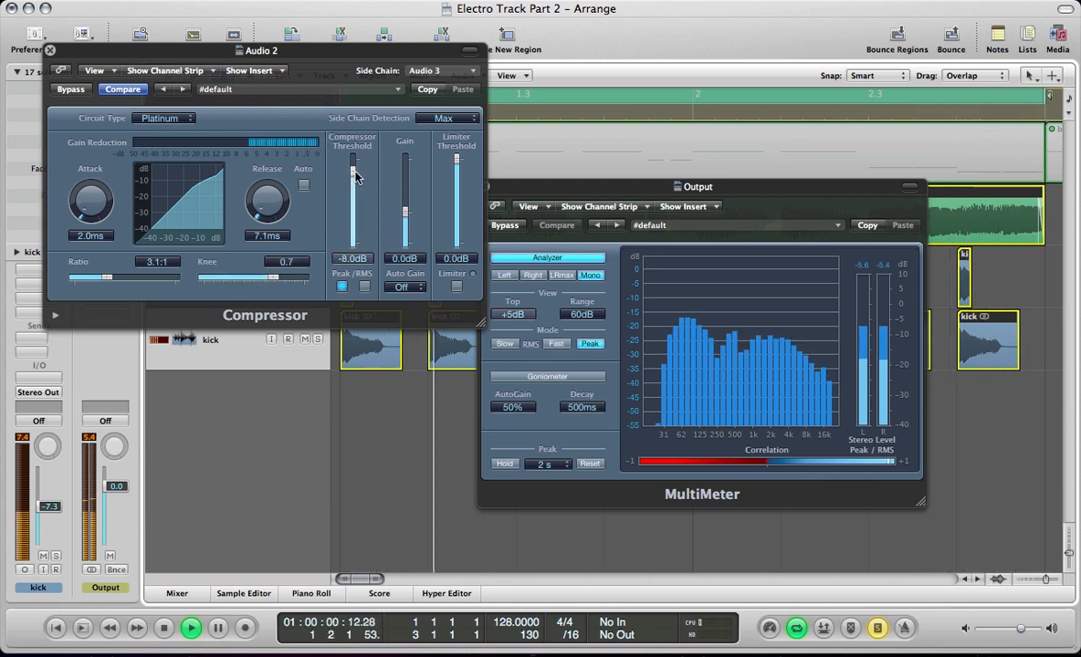
{"action": "left_click_drag", "start_coordinate": [353, 171], "coordinate": [356, 192]}
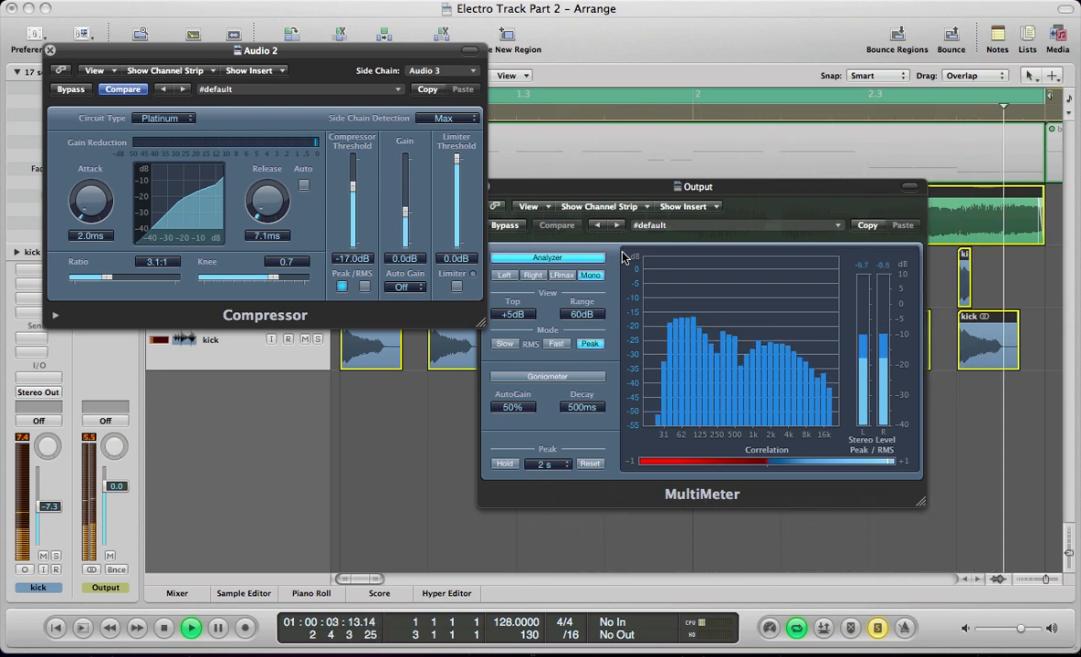
{"action": "key", "text": "space"}
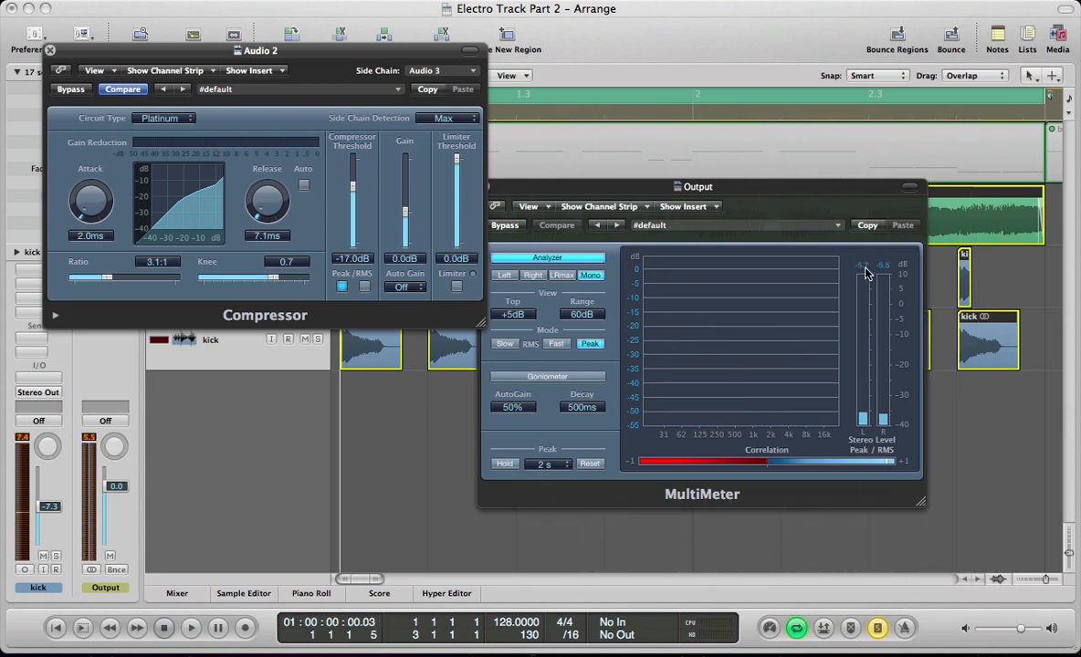
Hide the plug-in windows and play the bass and kick together.
{"action": "key", "text": "v"}
{"action": "key", "text": "space"}
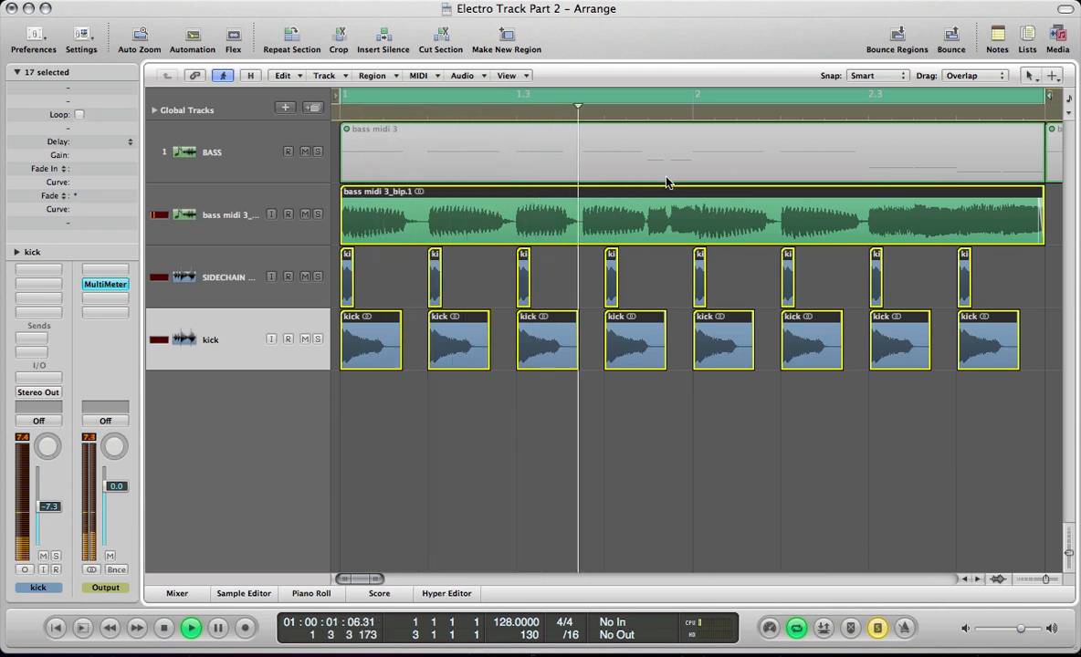
{"action": "key", "text": "v"}
{"action": "key", "text": "v"}
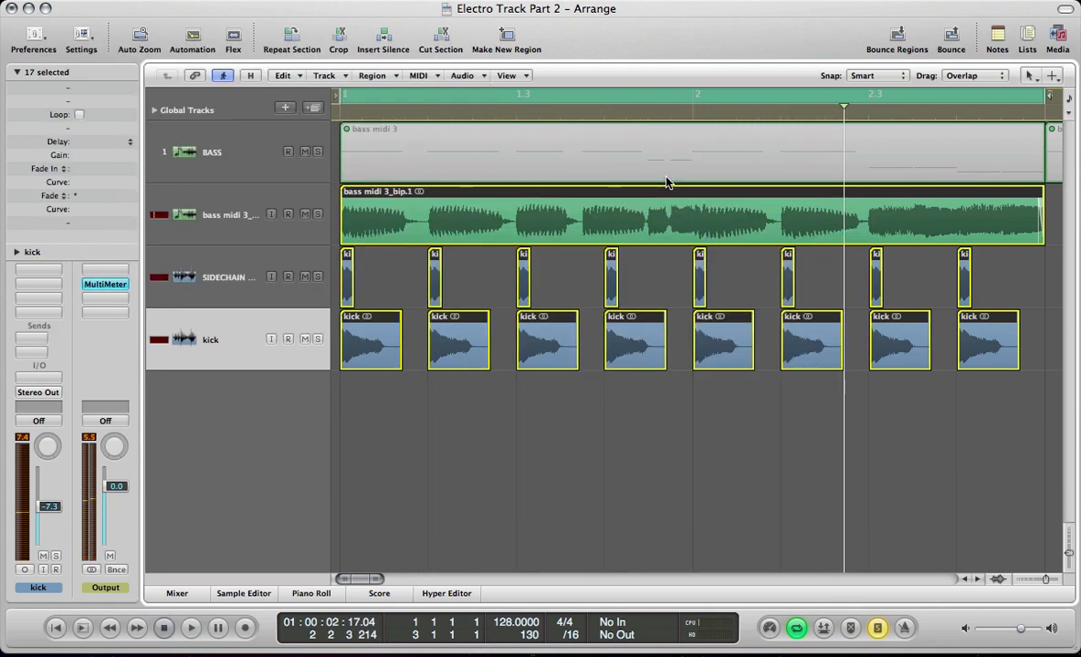
Set the cycle range from bar 1 beat 4 to bar 2 beat 2 and play it with the compressor in view.
{"action": "left_click", "coordinate": [630, 96]}
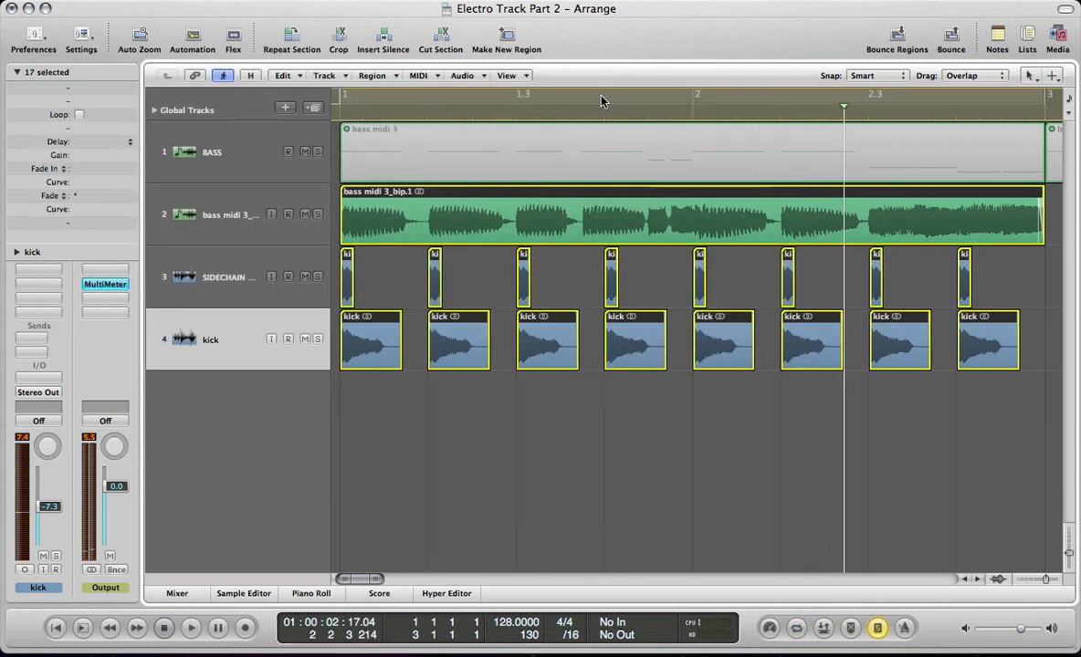
{"action": "left_click_drag", "start_coordinate": [603, 95], "coordinate": [780, 154]}
{"action": "key", "text": "space"}
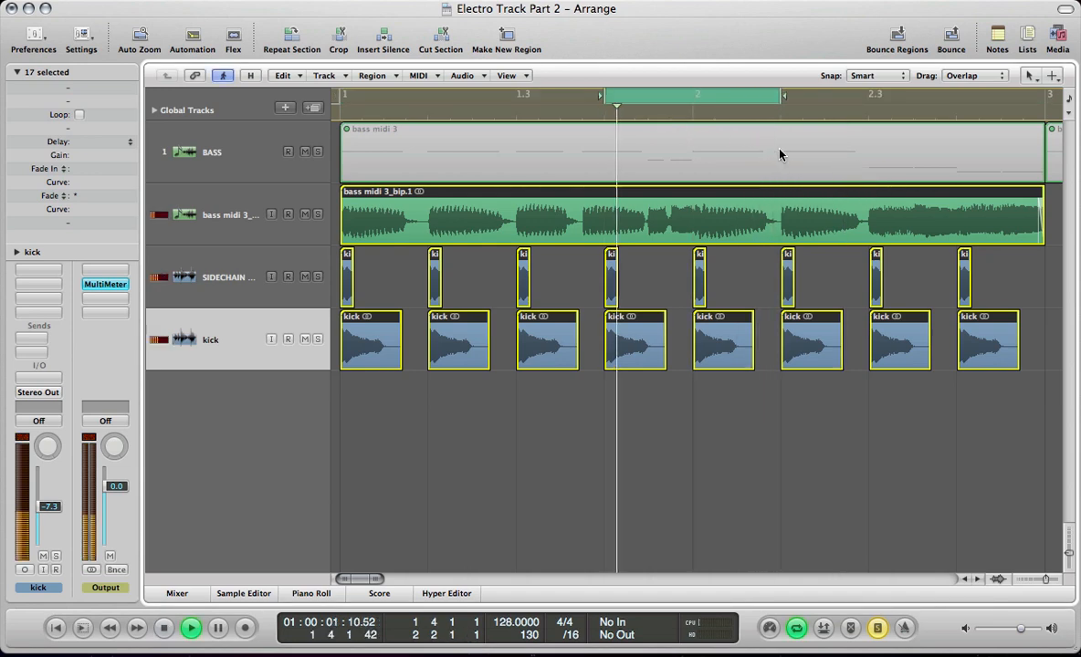
{"action": "key", "text": "v"}
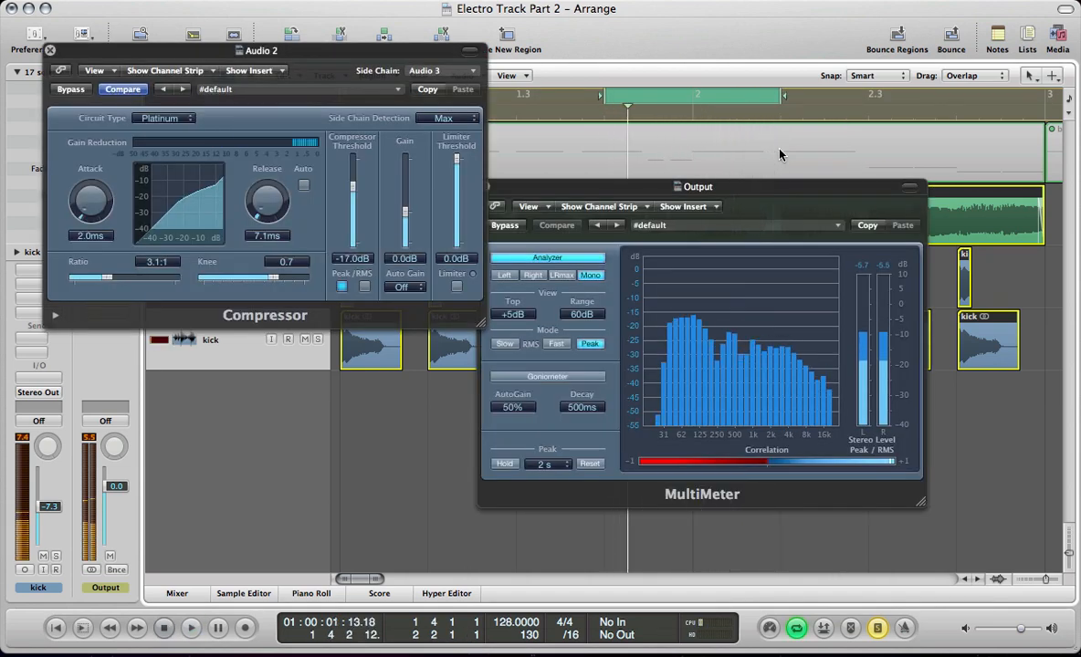
{"action": "key", "text": "space"}
{"action": "key", "text": "v"}
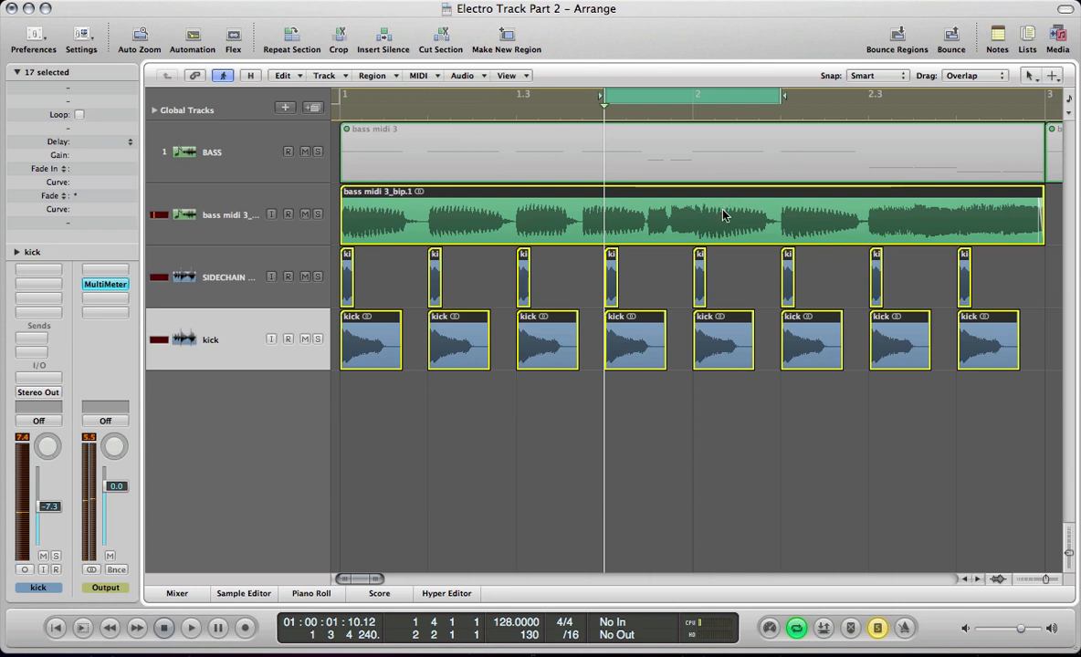
Split the bass audio region at bar 2 with the Scissors tool and return to the Pointer tool.
{"action": "key", "text": "Escape"}
{"action": "key", "text": "5"}
{"action": "left_click", "coordinate": [636, 290]}
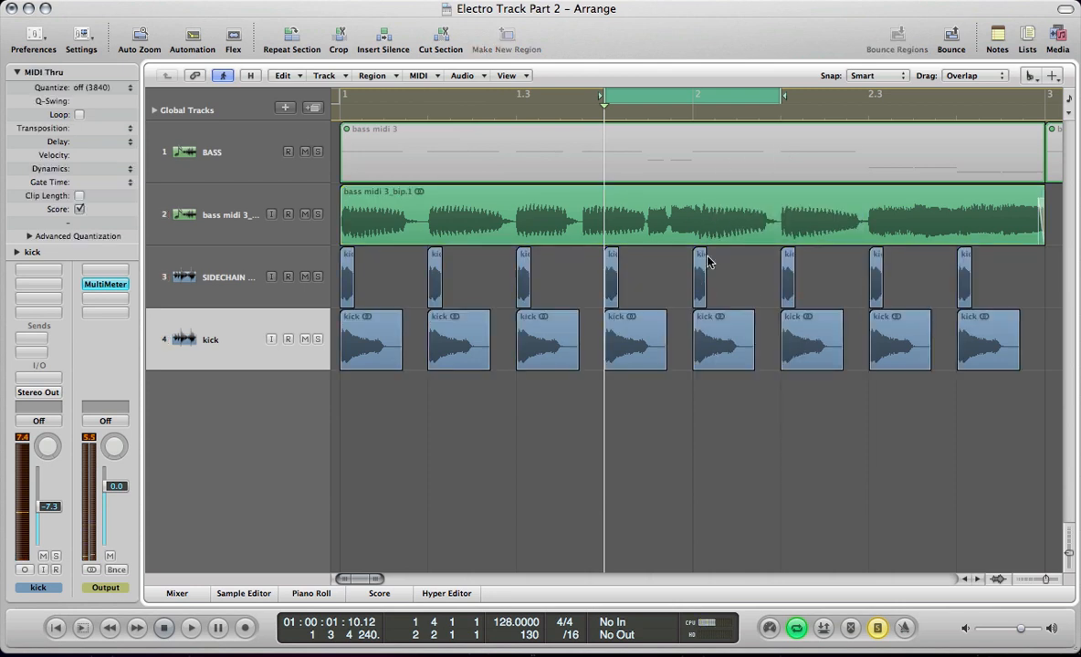
{"action": "left_click_drag", "start_coordinate": [703, 238], "coordinate": [694, 237]}
{"action": "key", "text": "Escape"}
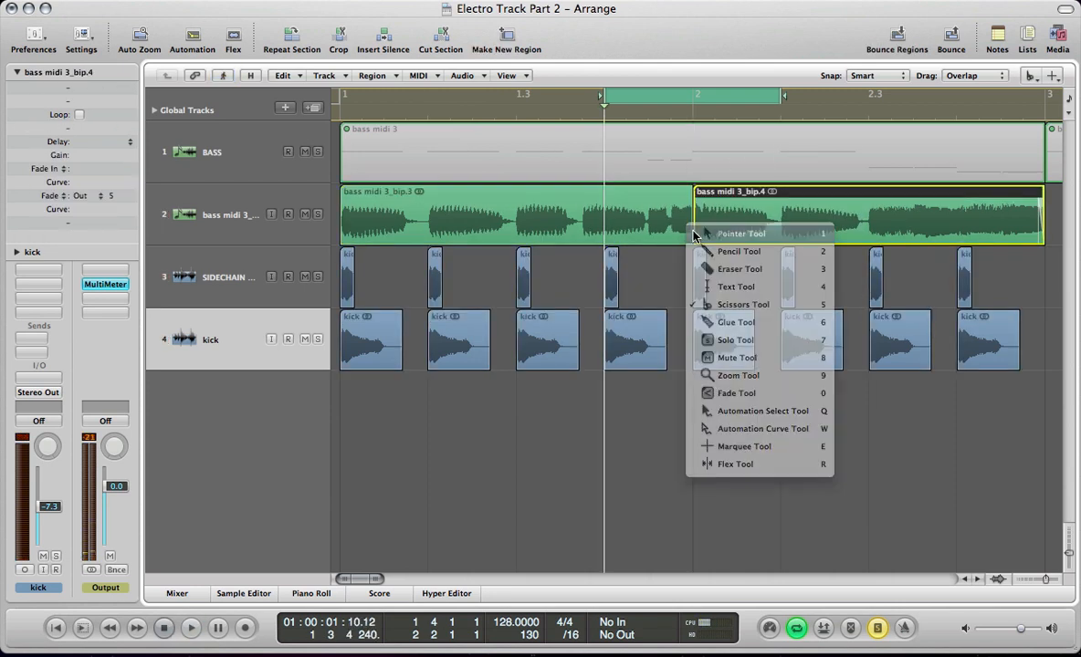
{"action": "key", "text": "1"}
Select the bass regions and the kick regions at bar 2, and play the split with the Compressor and MultiMeter in view.
{"action": "left_click_drag", "start_coordinate": [695, 413], "coordinate": [726, 229]}
{"action": "key", "text": "space"}
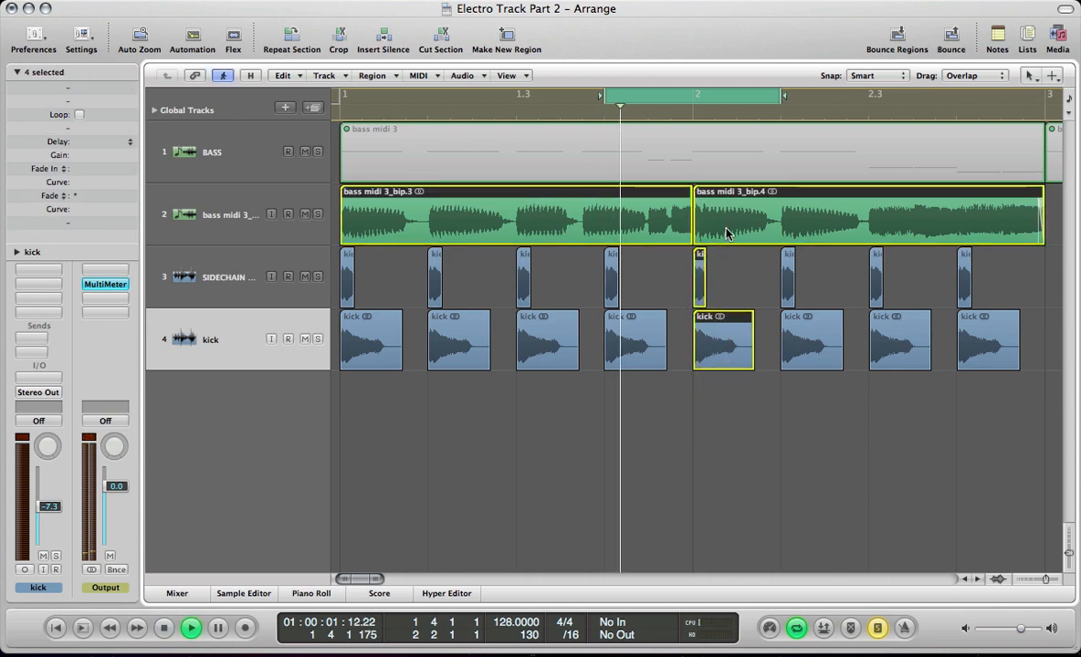
{"action": "key", "text": "space"}
{"action": "left_click_drag", "start_coordinate": [756, 407], "coordinate": [702, 218]}
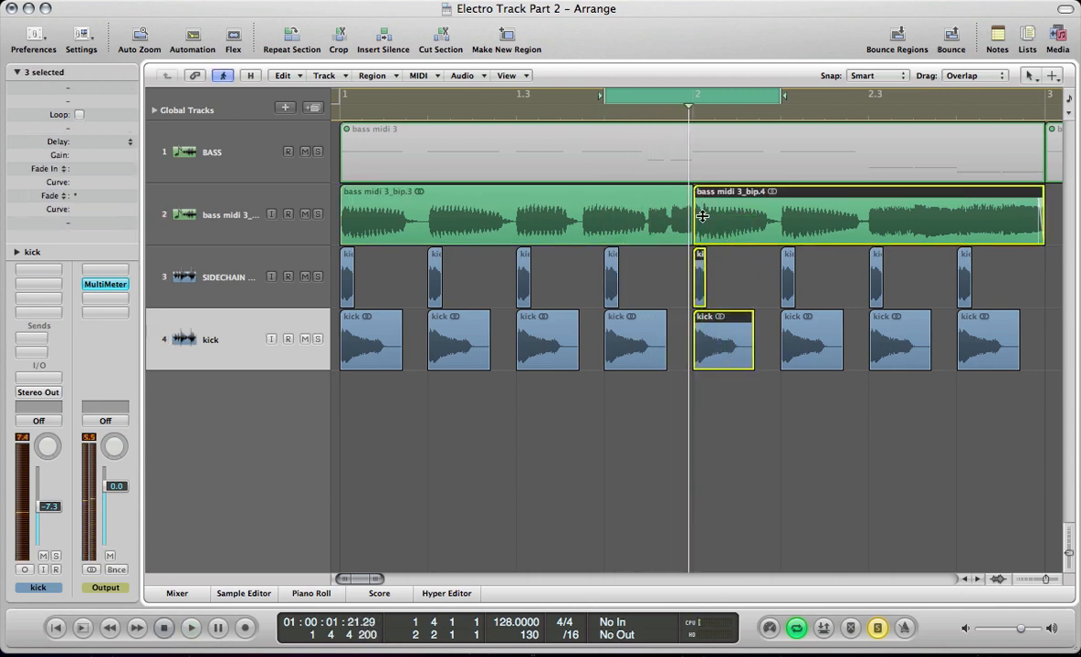
{"action": "key", "text": "v"}
{"action": "key", "text": "space"}
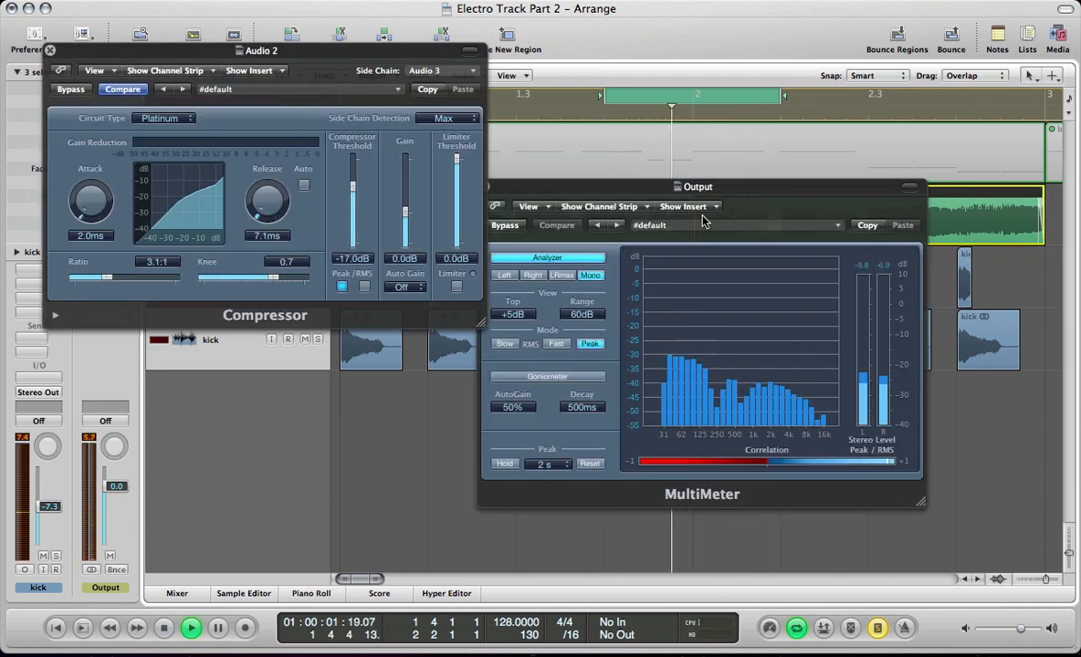
{"action": "key", "text": "v"}
{"action": "key", "text": "space"}
Set a fade-in of 33 on the second bass audio region at the bar 2 split and play across it.
{"action": "left_click_drag", "start_coordinate": [694, 113], "coordinate": [686, 190]}
{"action": "left_click", "coordinate": [684, 280]}
{"action": "left_click", "coordinate": [713, 224]}
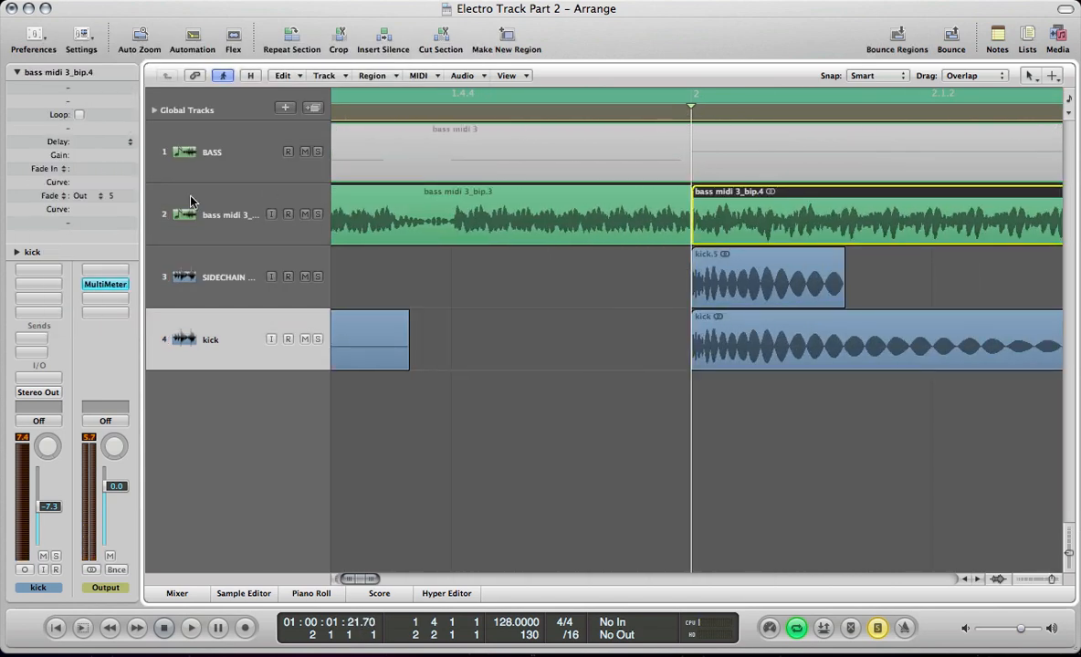
{"action": "key", "text": "space"}
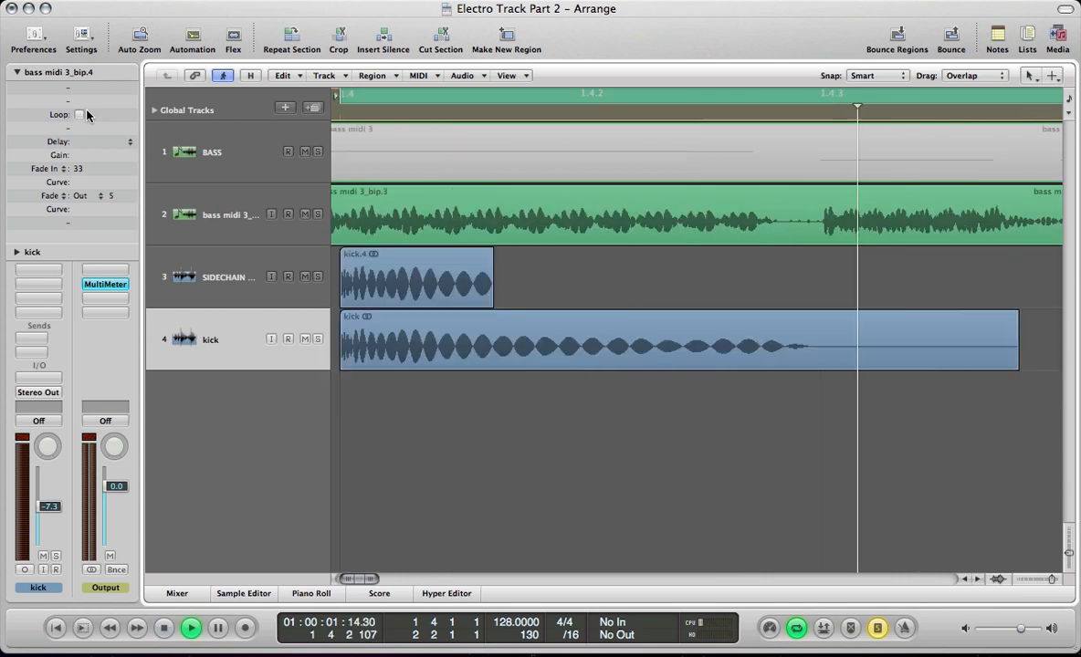
{"action": "key", "text": "ctrl+Left"}
{"action": "key", "text": "ctrl+Left"}
{"action": "key", "text": "ctrl+Left"}
{"action": "key", "text": "ctrl+Left"}
{"action": "key", "text": "ctrl+Left"}
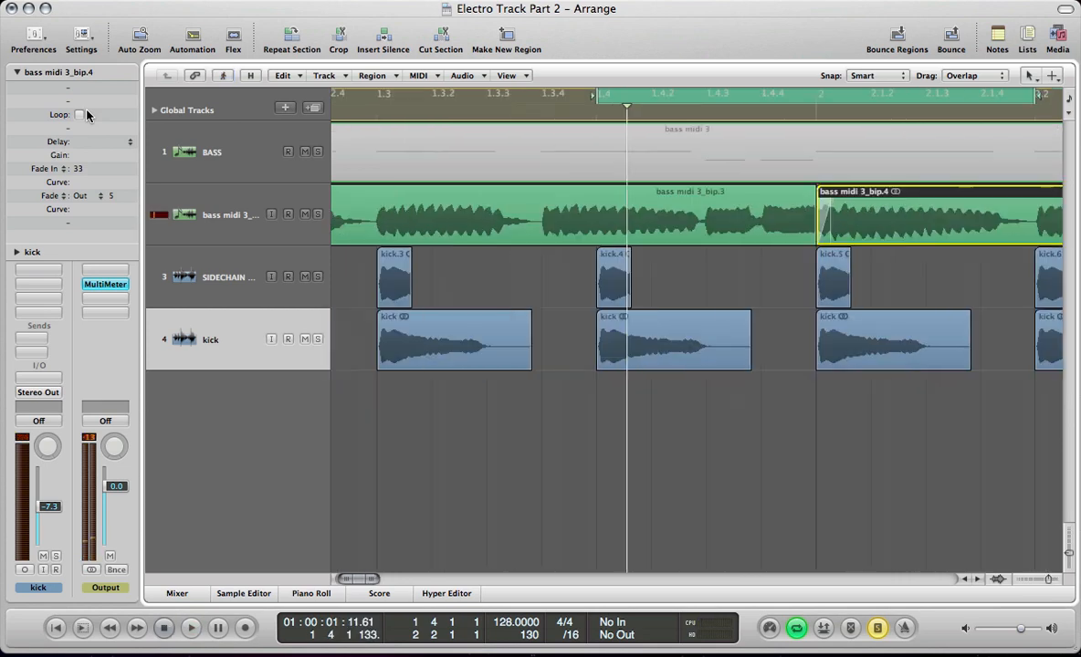
Select both bass regions with the kick regions around bar 2 and play the cycle while watching the Compressor and MultiMeter.
{"action": "left_click_drag", "start_coordinate": [678, 398], "coordinate": [567, 217]}
{"action": "key", "text": "v"}
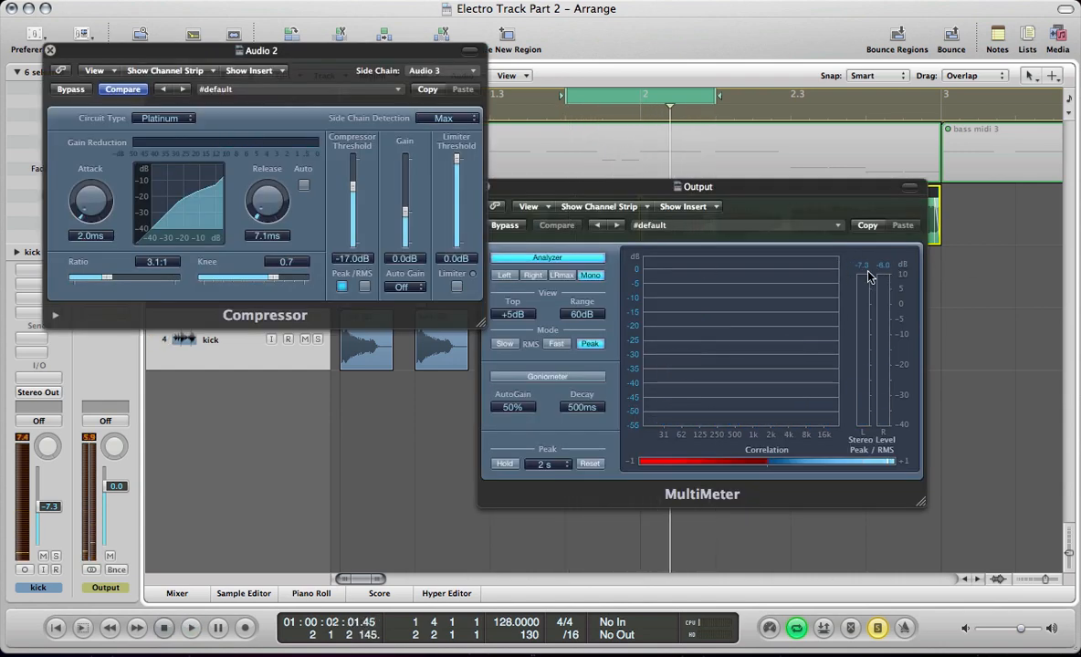
{"action": "key", "text": "space"}
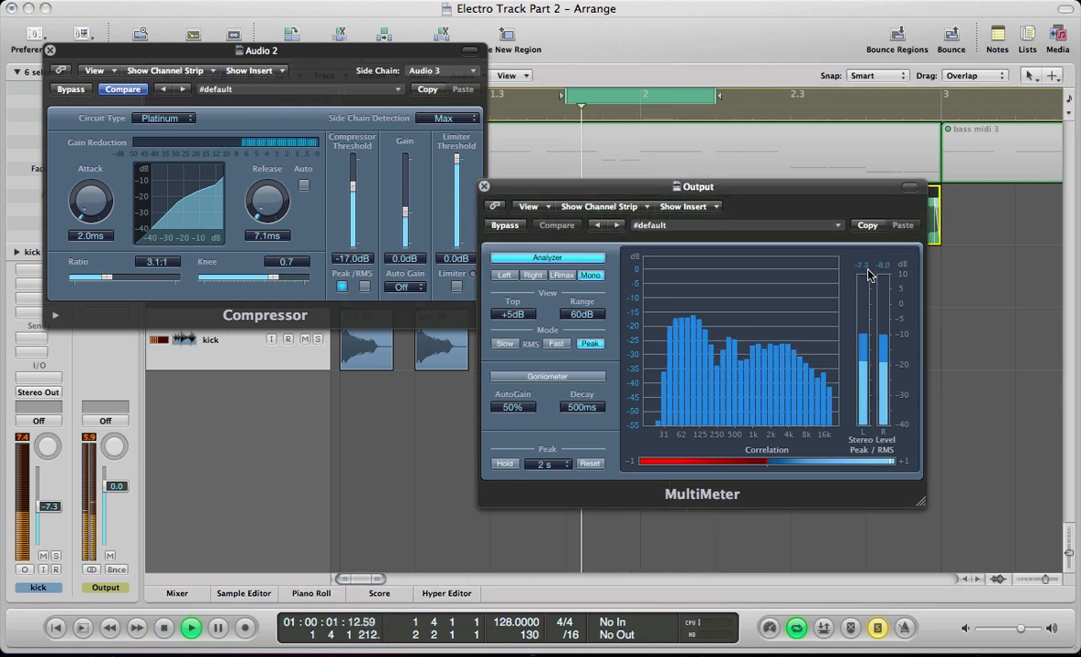
{"action": "key", "text": "space"}
{"action": "key", "text": "v"}
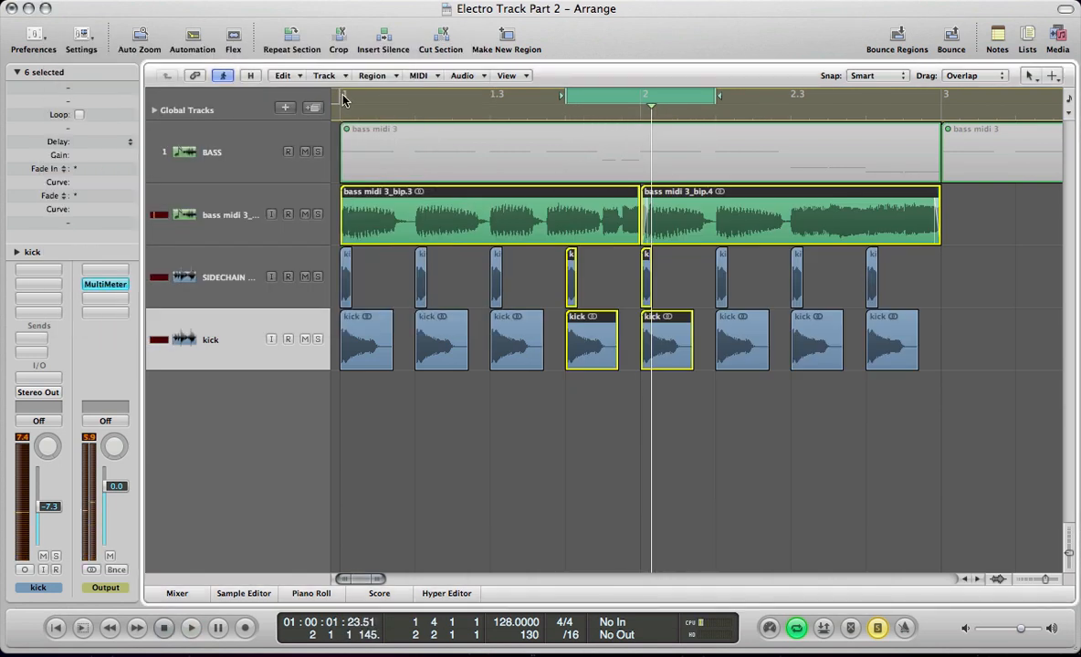
Extend the cycle range from bar 1 to bar 3, select all regions and play the loop with the plug-in windows shown.
{"action": "left_click_drag", "start_coordinate": [343, 99], "coordinate": [941, 220]}
{"action": "left_click", "coordinate": [518, 273]}
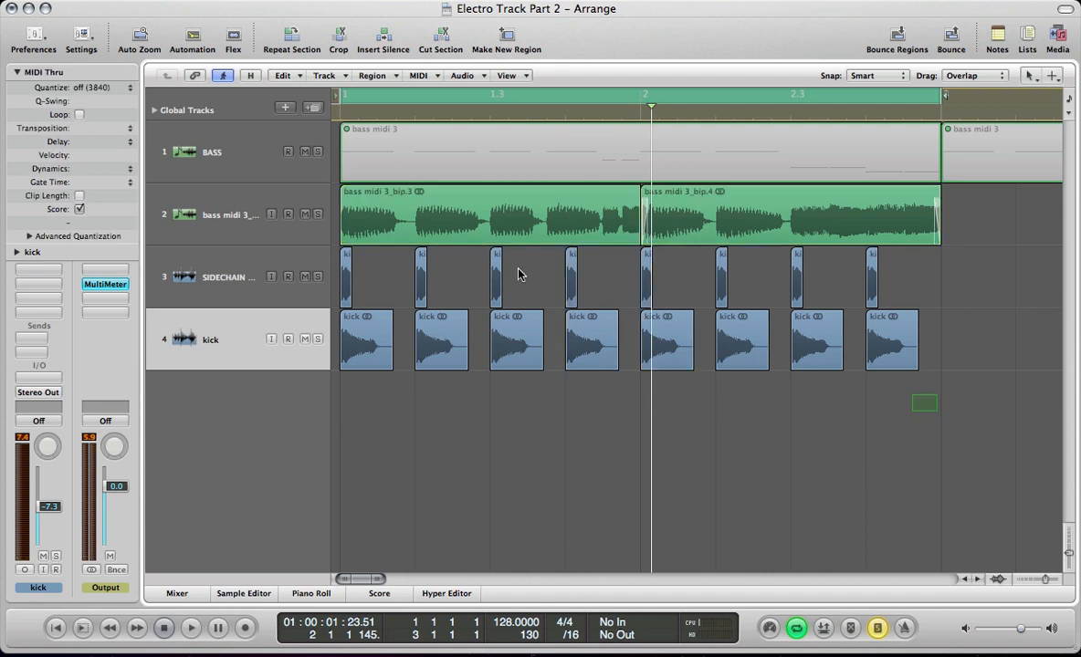
{"action": "key", "text": "super+a"}
{"action": "key", "text": "v"}
{"action": "key", "text": "space"}
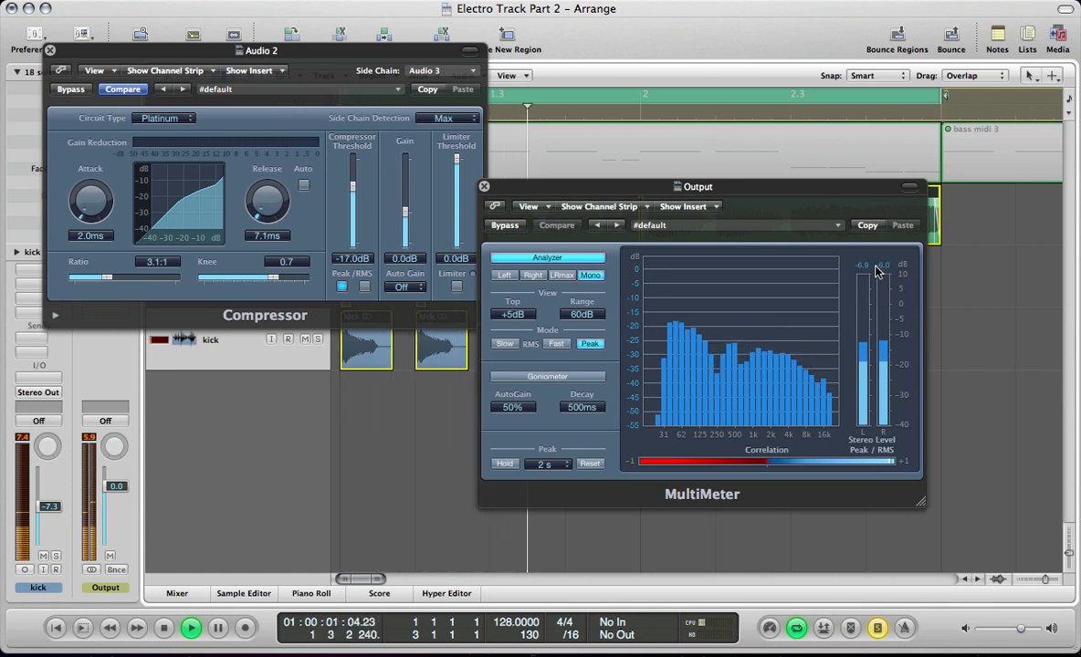
{"action": "key", "text": "space"}
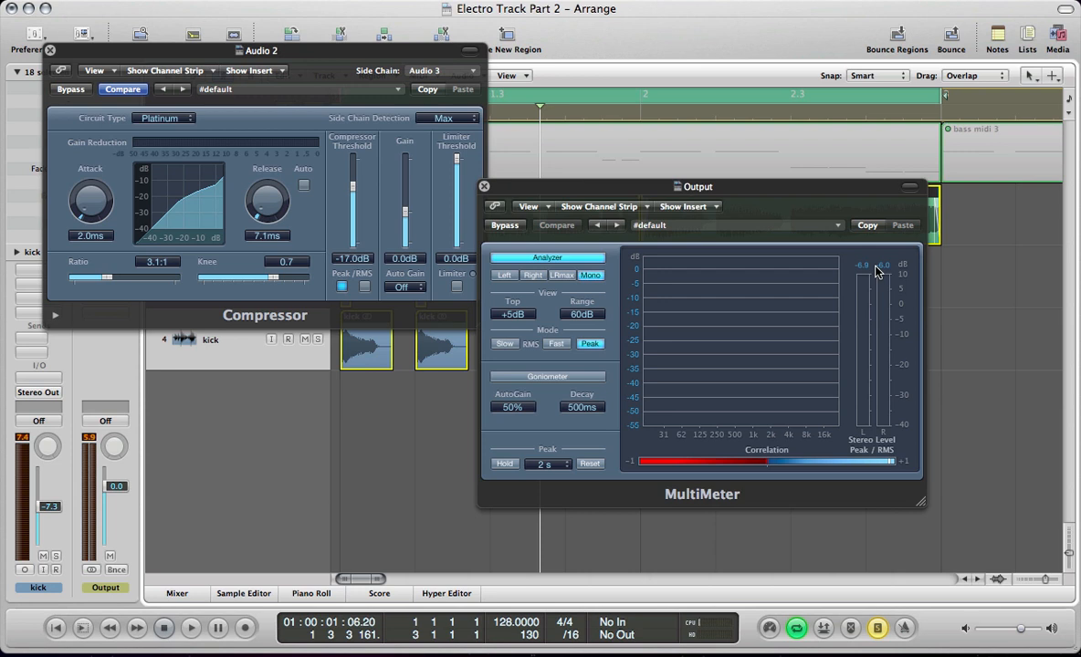
{"action": "key", "text": "space"}
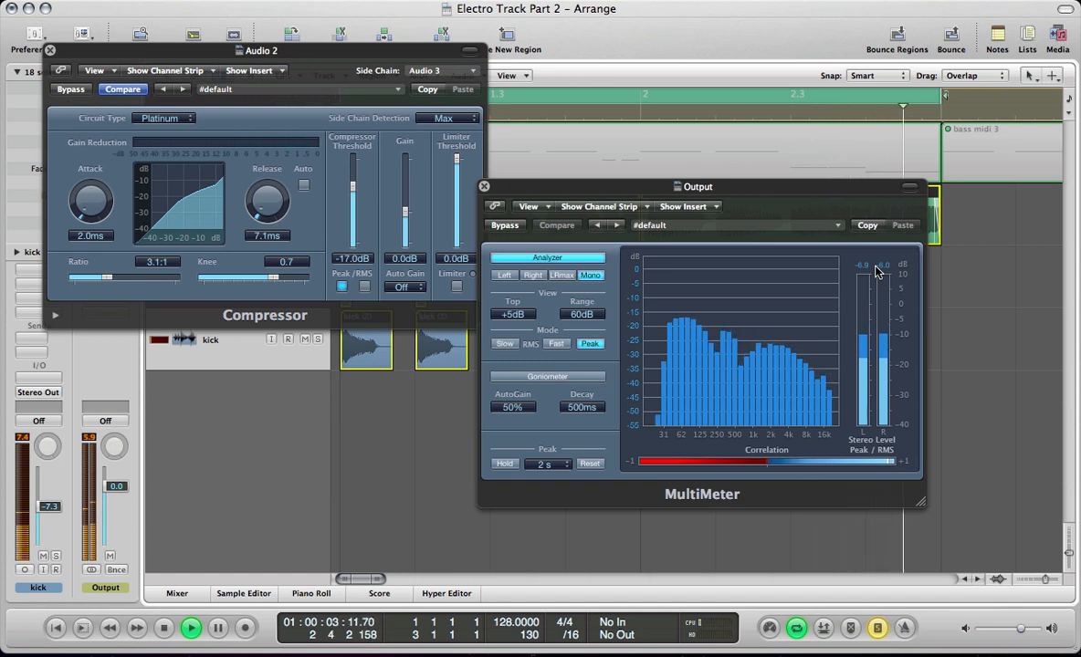
{"action": "key", "text": "space"}
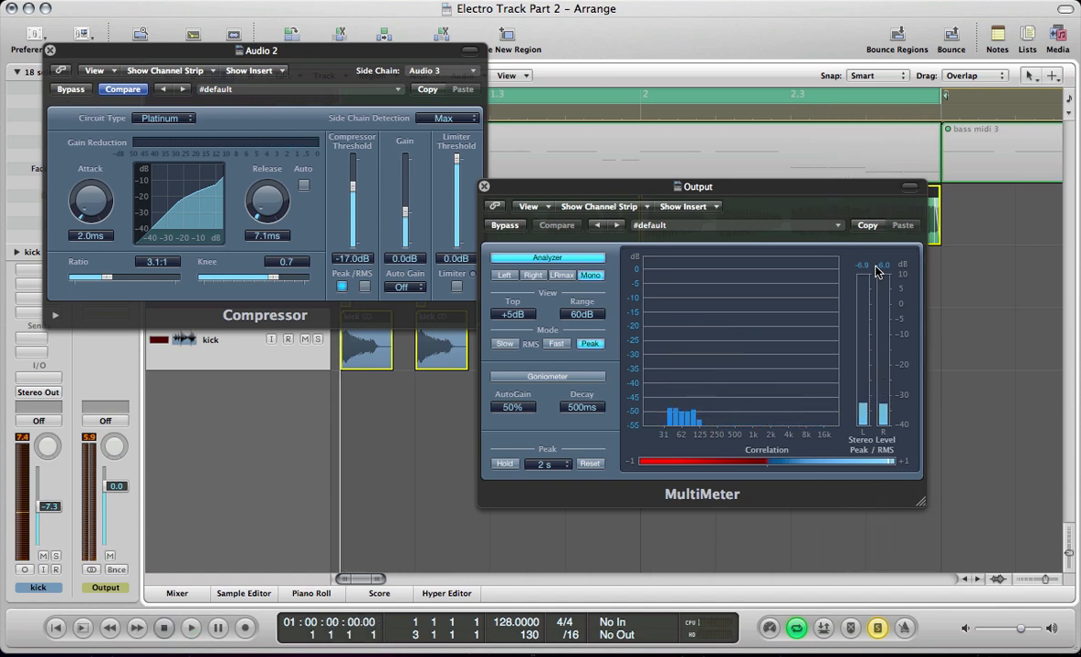
{"action": "key", "text": "v"}
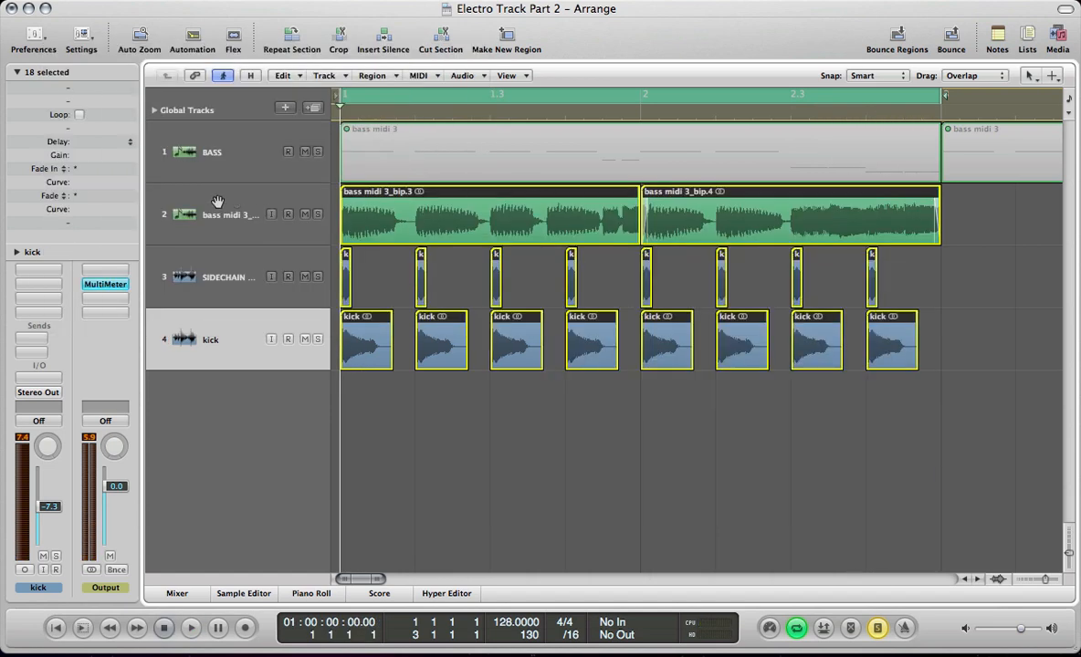
Duplicate the BASS instrument track with its settings and place an unmuted copy of its first MIDI region on the new track.
{"action": "left_click", "coordinate": [192, 210]}
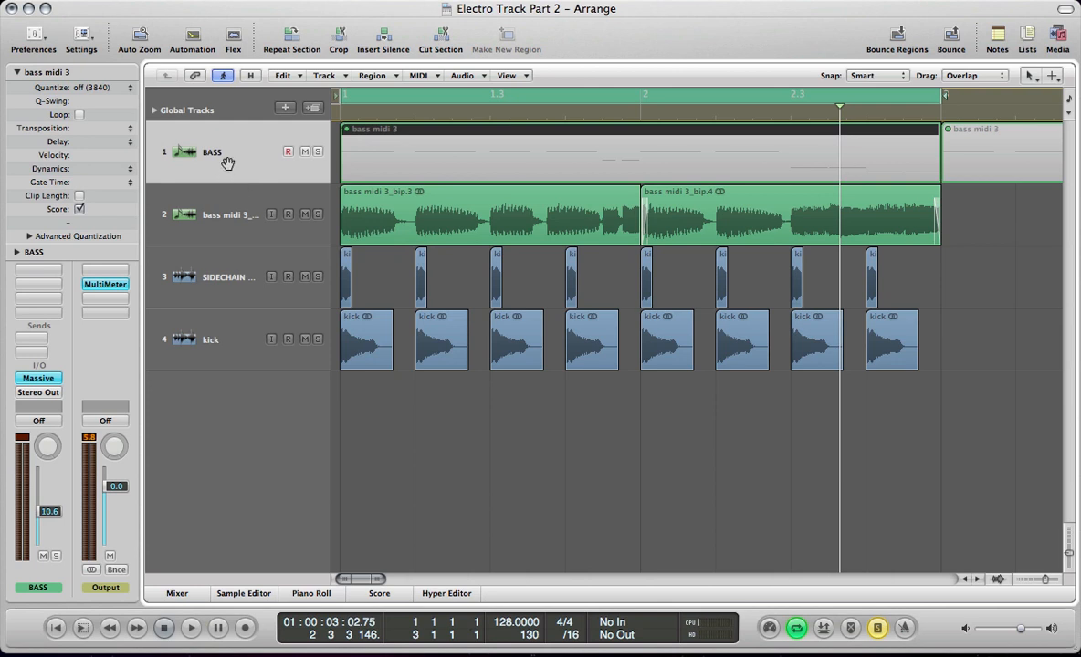
{"action": "key", "text": "super+d"}
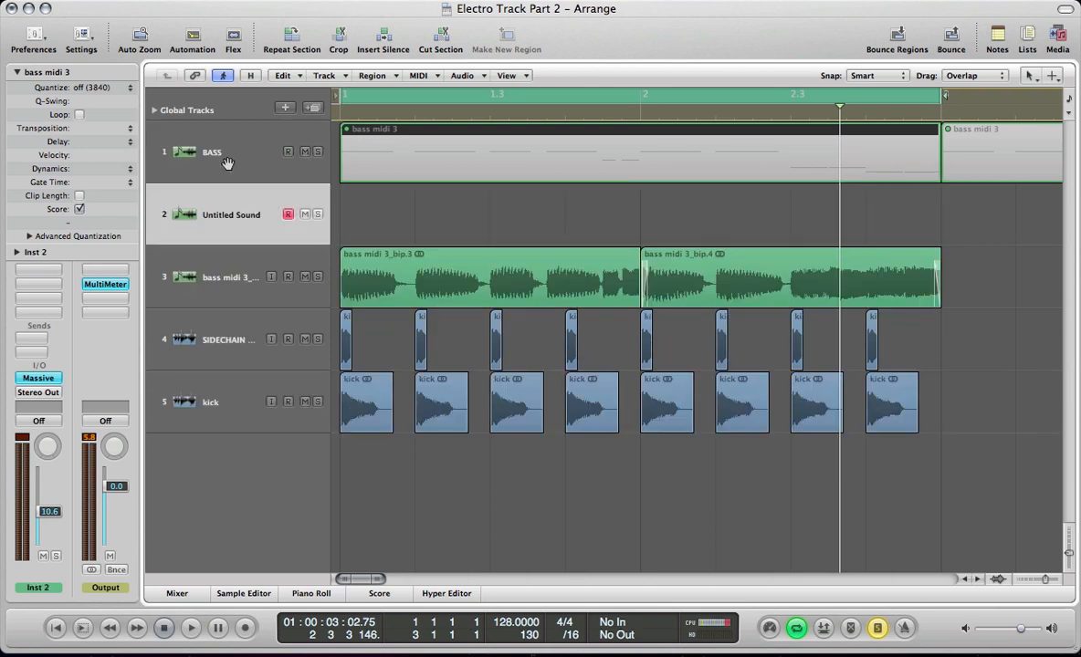
{"action": "left_click_drag", "start_coordinate": [377, 165], "coordinate": [365, 212]}
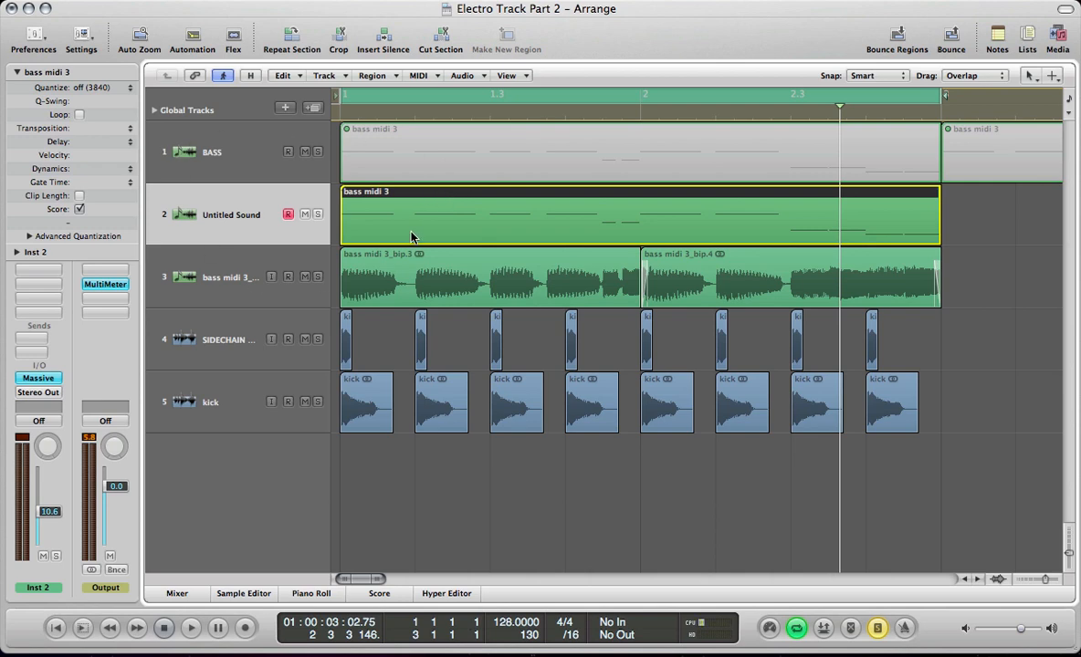
In the duplicate track's Massive, switch off OSC1 and OSC2, enable OSC3 and set its wavetable to Sin-Squ.
{"action": "left_click", "coordinate": [37, 379]}
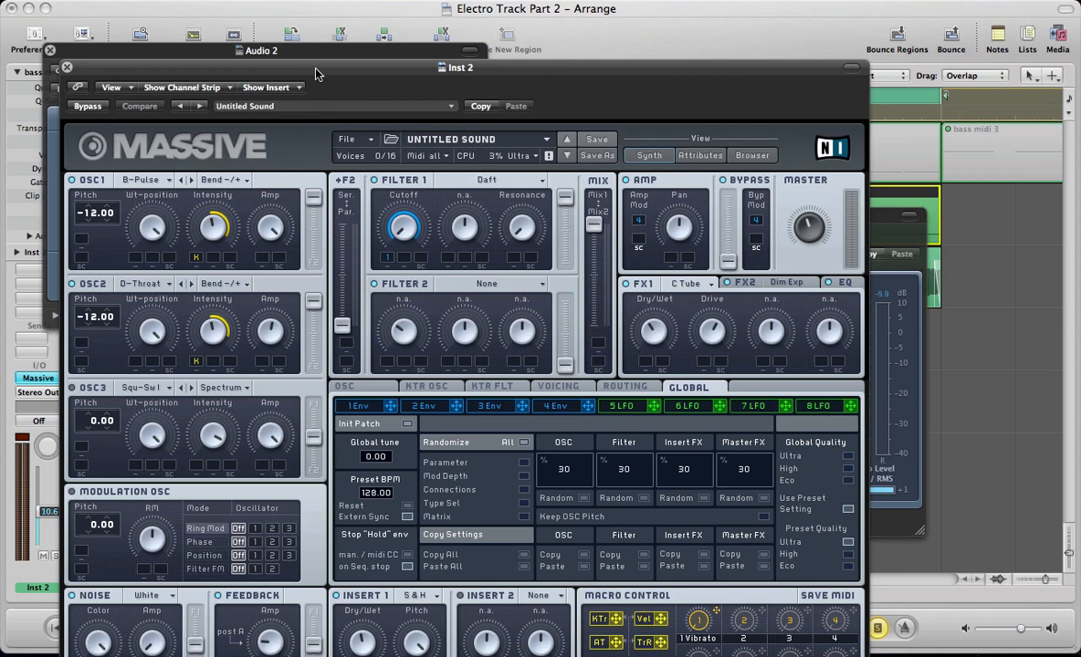
{"action": "left_click_drag", "start_coordinate": [306, 67], "coordinate": [379, 7]}
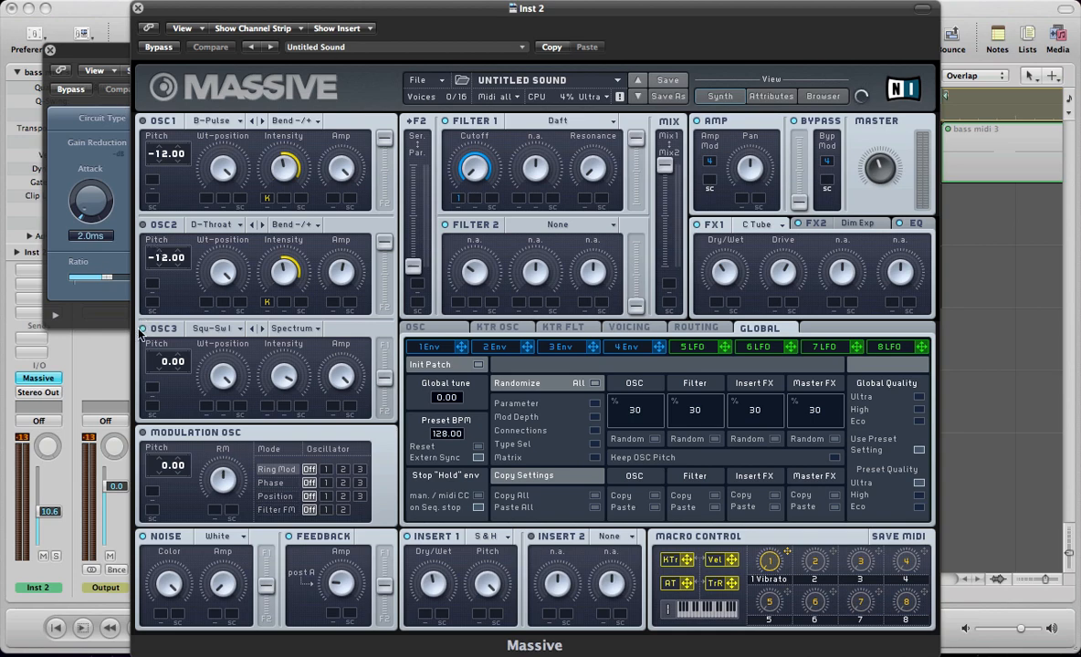
{"action": "left_click", "coordinate": [208, 331]}
{"action": "left_click", "coordinate": [294, 340]}
{"action": "left_click_drag", "start_coordinate": [290, 11], "coordinate": [335, 11]}
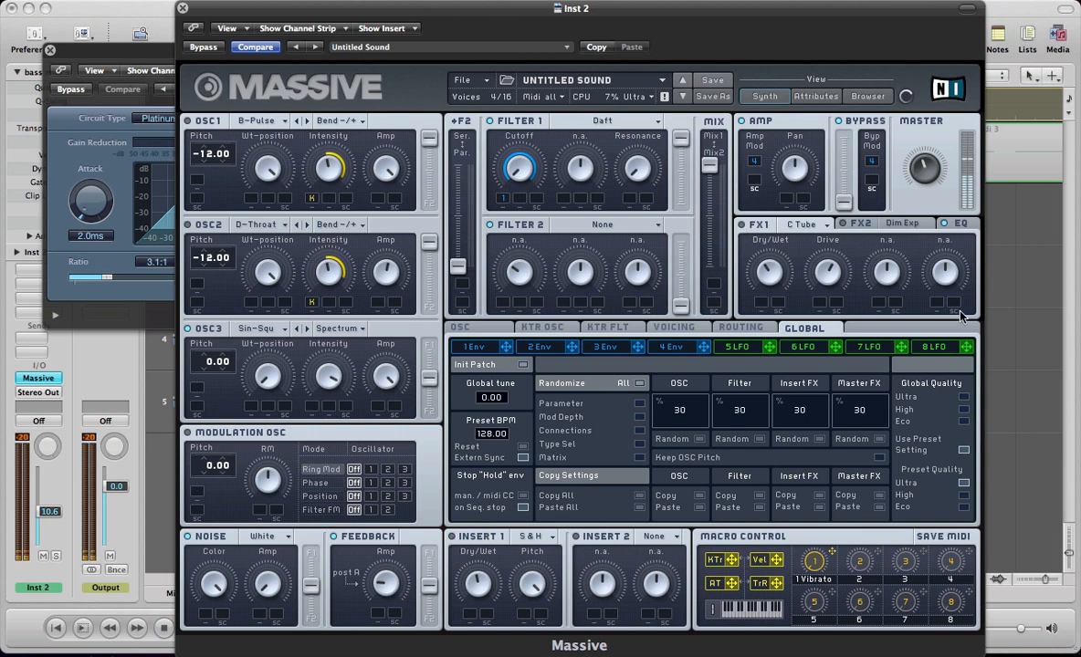
Check Massive's EQ, voicing and oscillator settings, and set the OSC3 pitch to -24.00.
{"action": "left_click", "coordinate": [966, 226]}
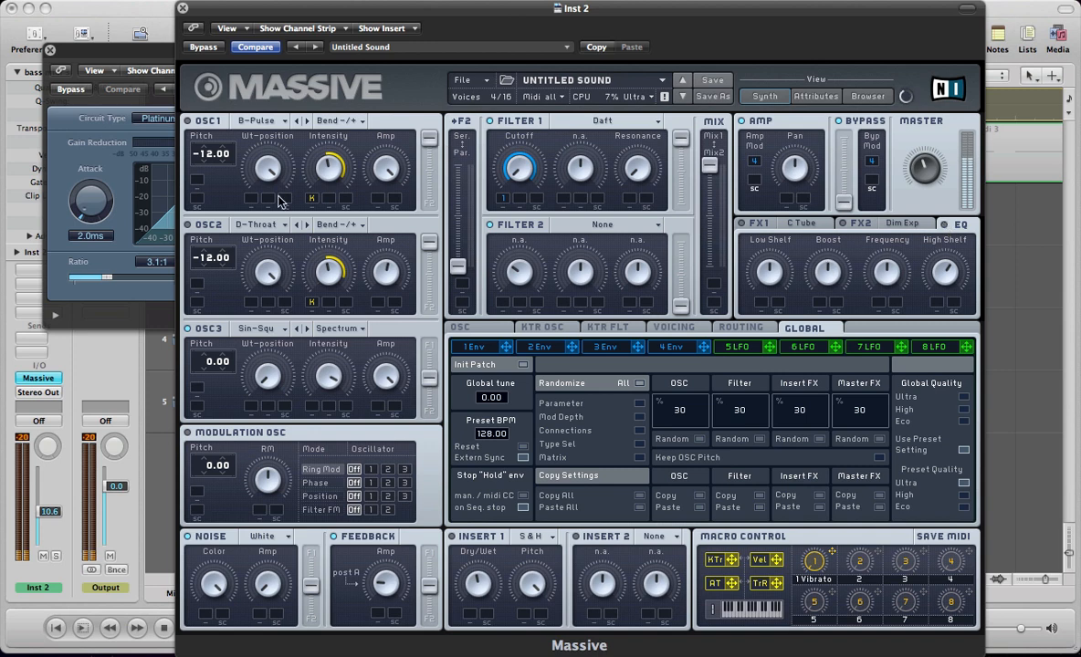
{"action": "left_click", "coordinate": [676, 329]}
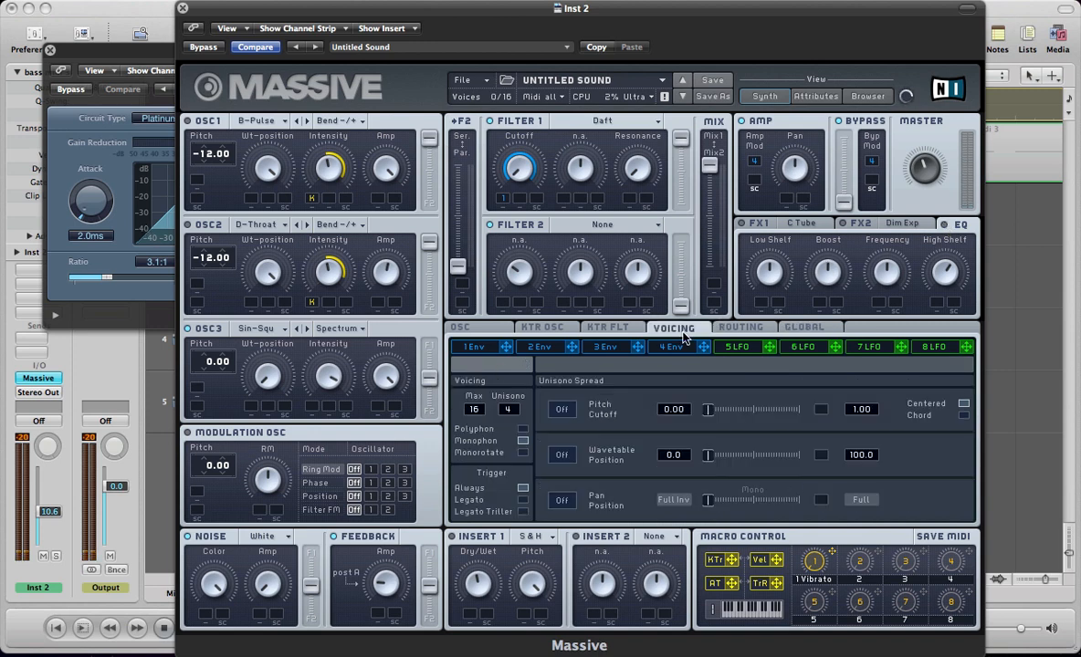
{"action": "left_click", "coordinate": [478, 330]}
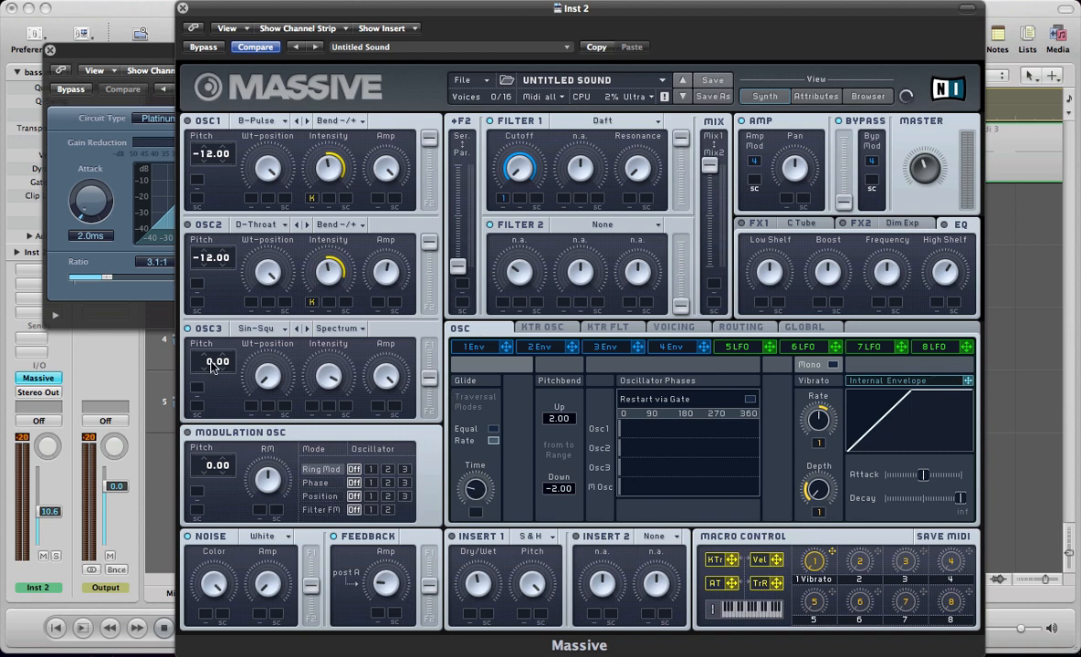
{"action": "left_click_drag", "start_coordinate": [212, 366], "coordinate": [210, 379]}
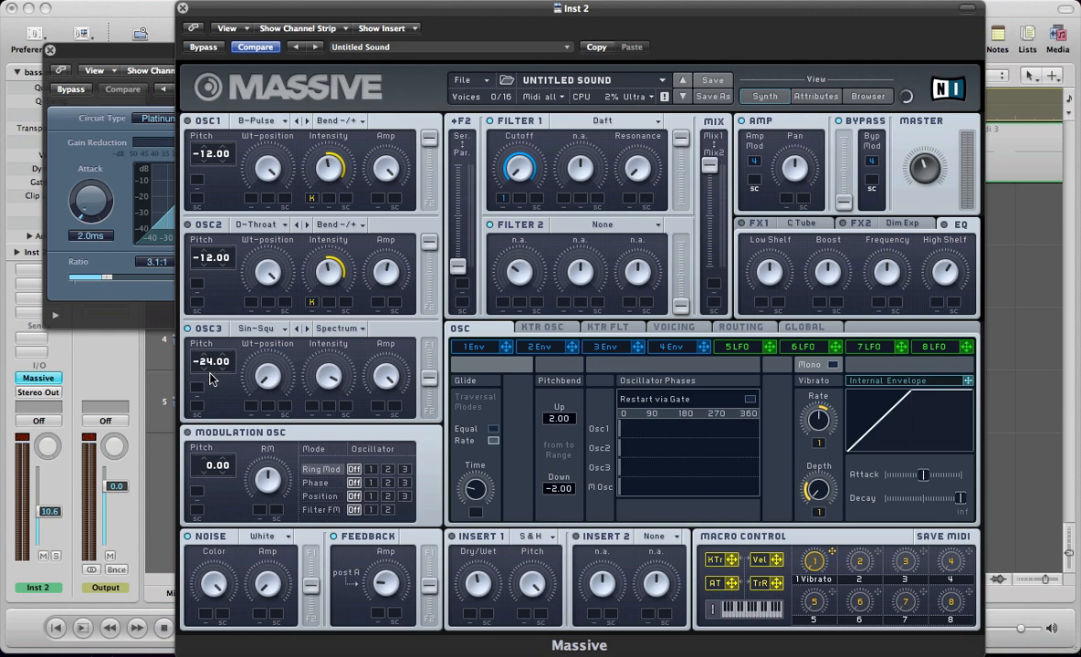
Close the Compressor window, open the Output MultiMeter beside Massive and play the sub bass to examine its low frequencies.
{"action": "left_click_drag", "start_coordinate": [213, 13], "coordinate": [381, 13]}
{"action": "left_click", "coordinate": [50, 50]}
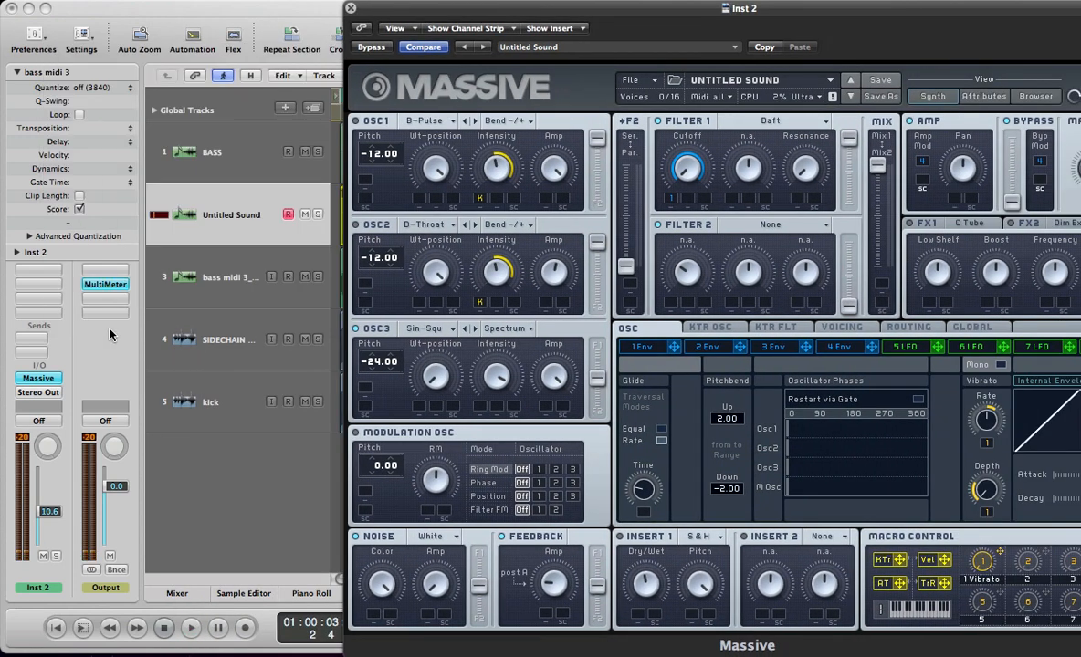
{"action": "left_click", "coordinate": [107, 286]}
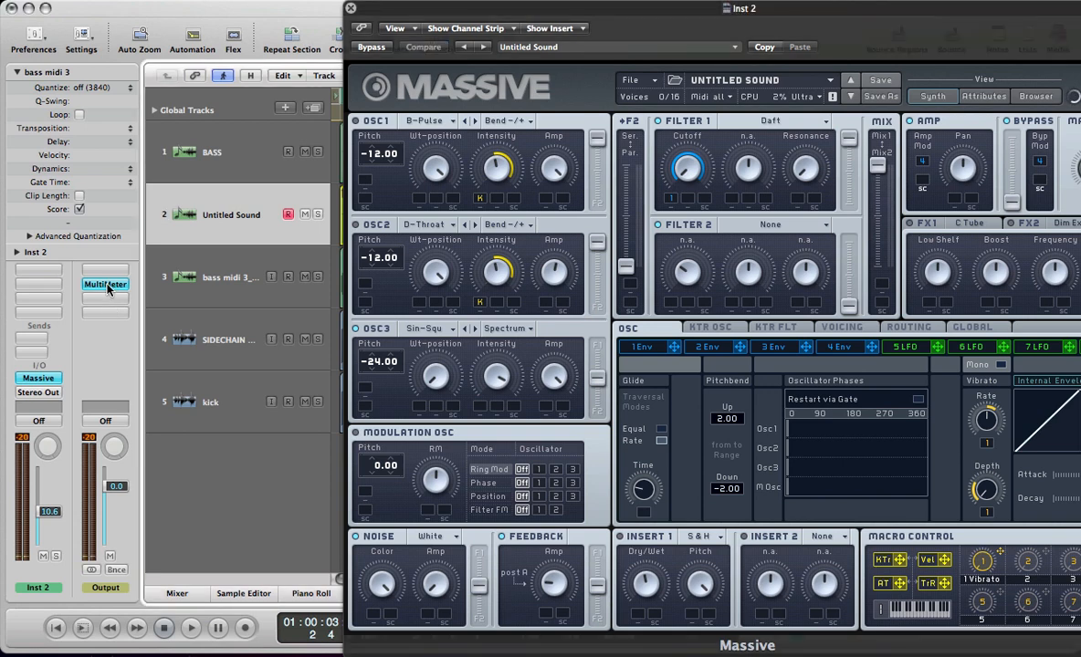
{"action": "key", "text": "space"}
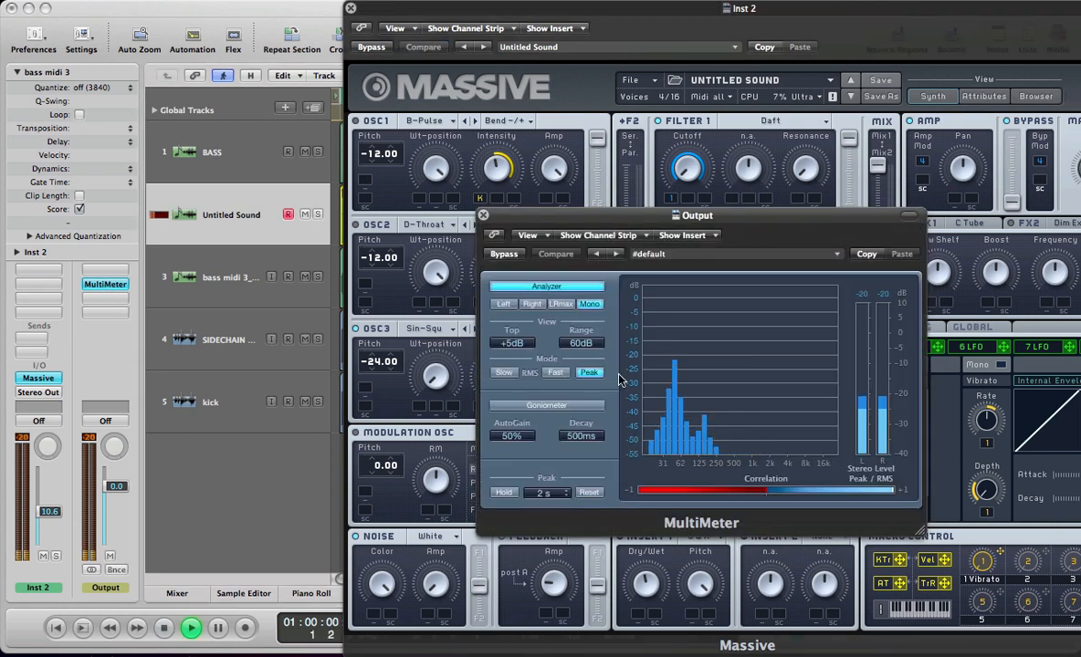
{"action": "key", "text": "space"}
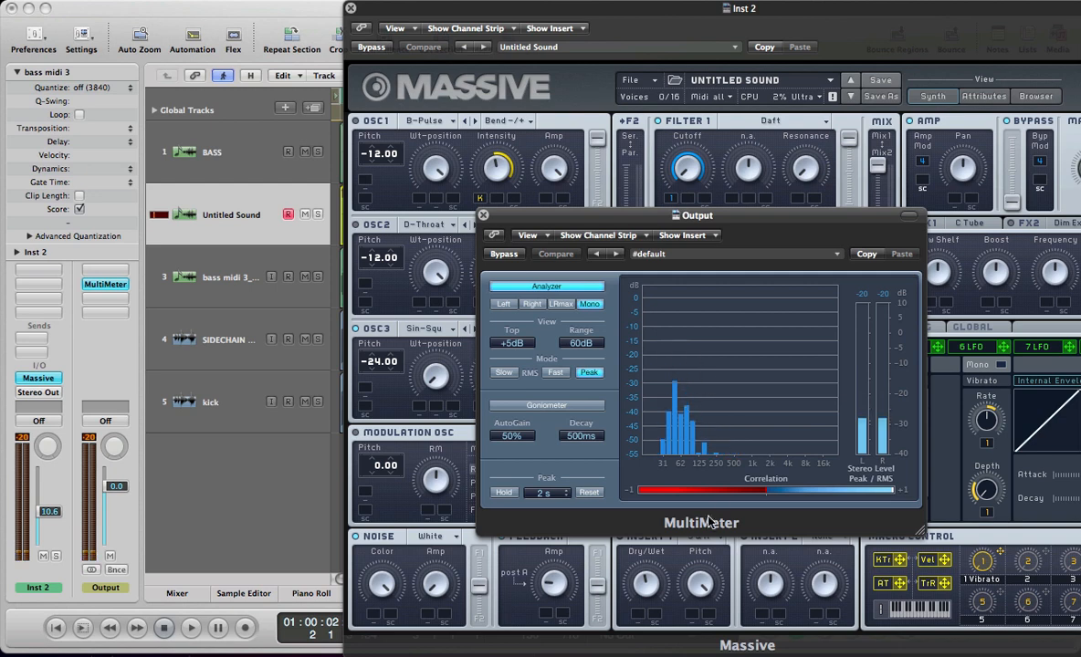
{"action": "left_click_drag", "start_coordinate": [565, 220], "coordinate": [209, 97]}
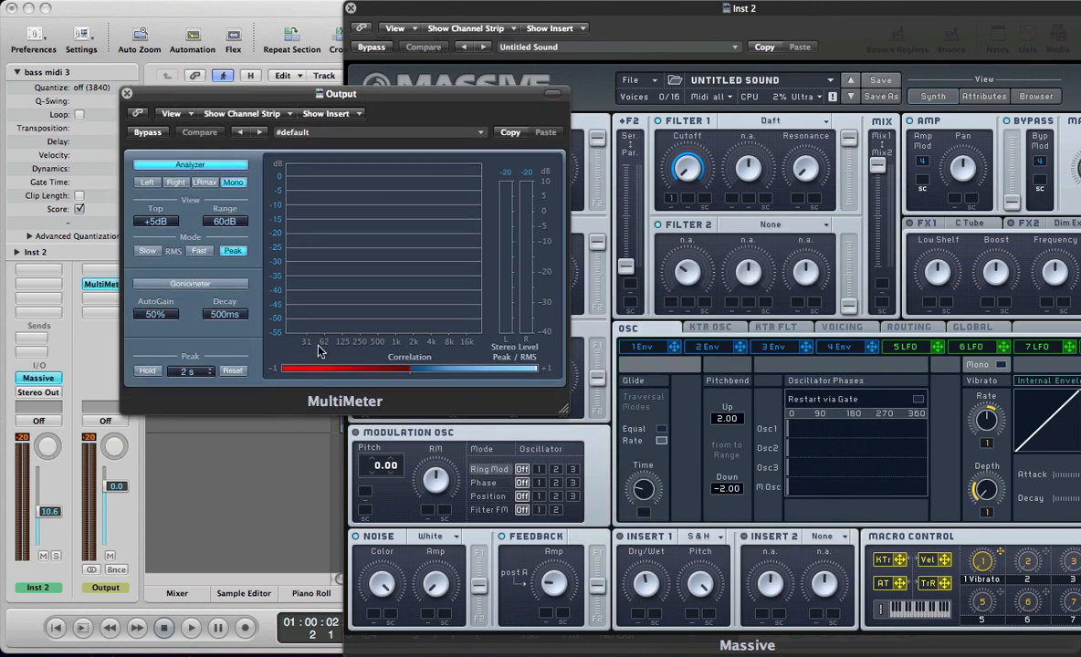
{"action": "key", "text": "space"}
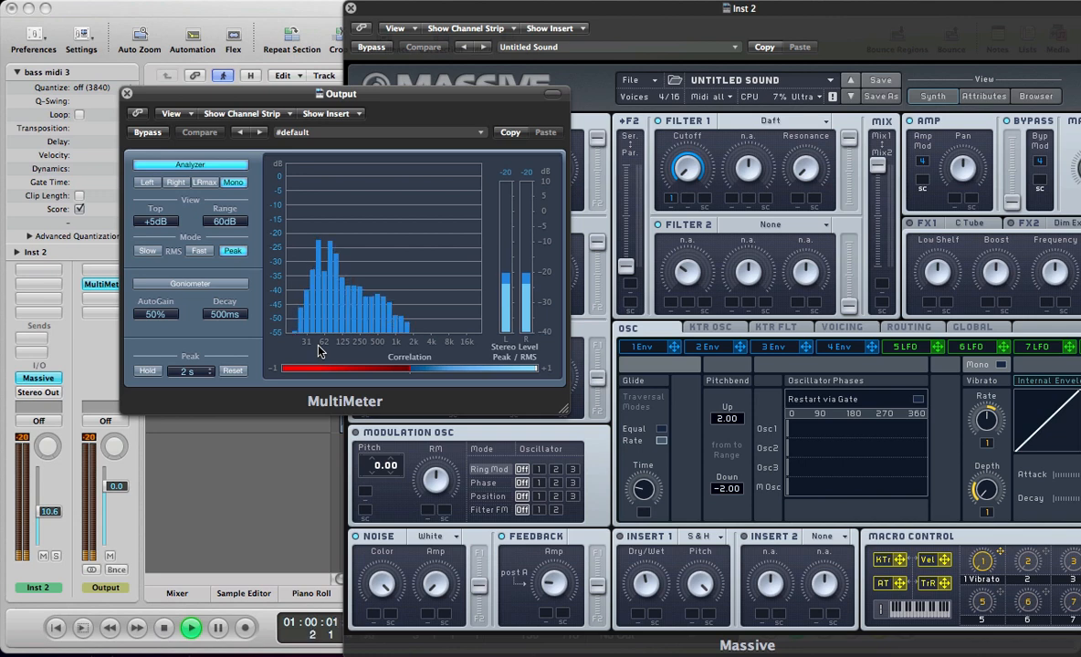
{"action": "key", "text": "space"}
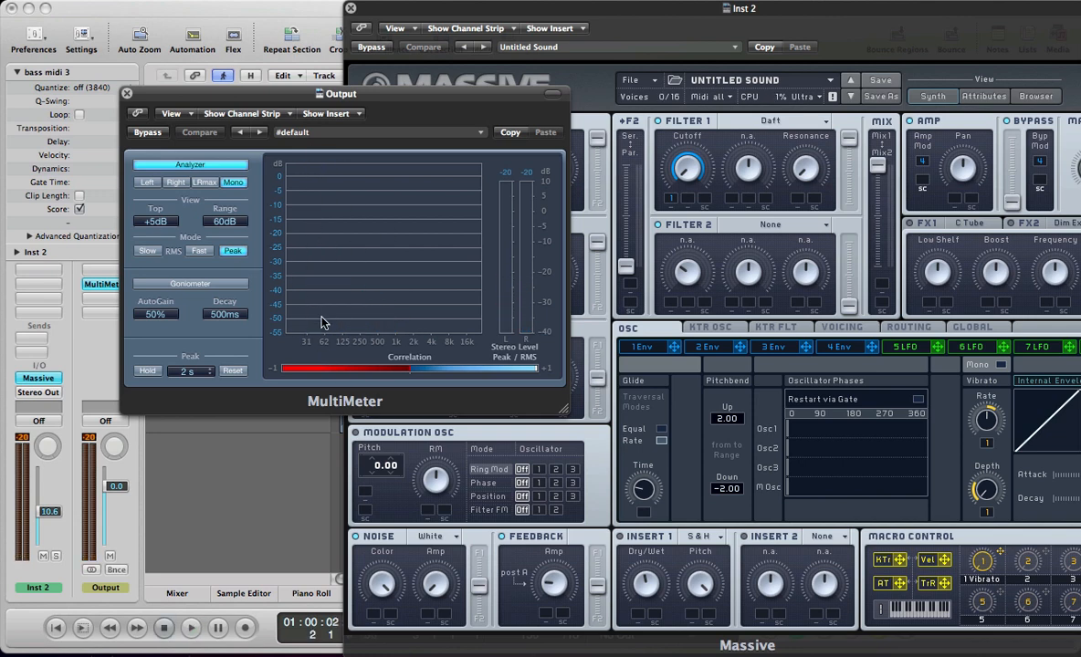
{"action": "key", "text": "space"}
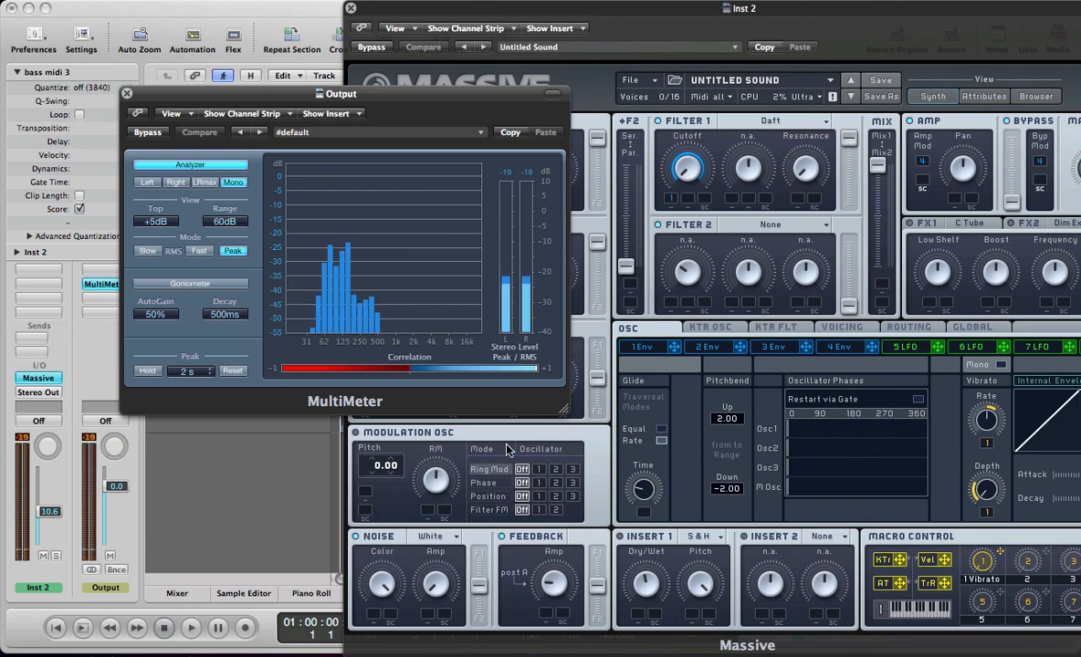
Bring the whole Massive window into view and adjust the attack and decay of envelope 1.
{"action": "left_click_drag", "start_coordinate": [590, 7], "coordinate": [414, 7]}
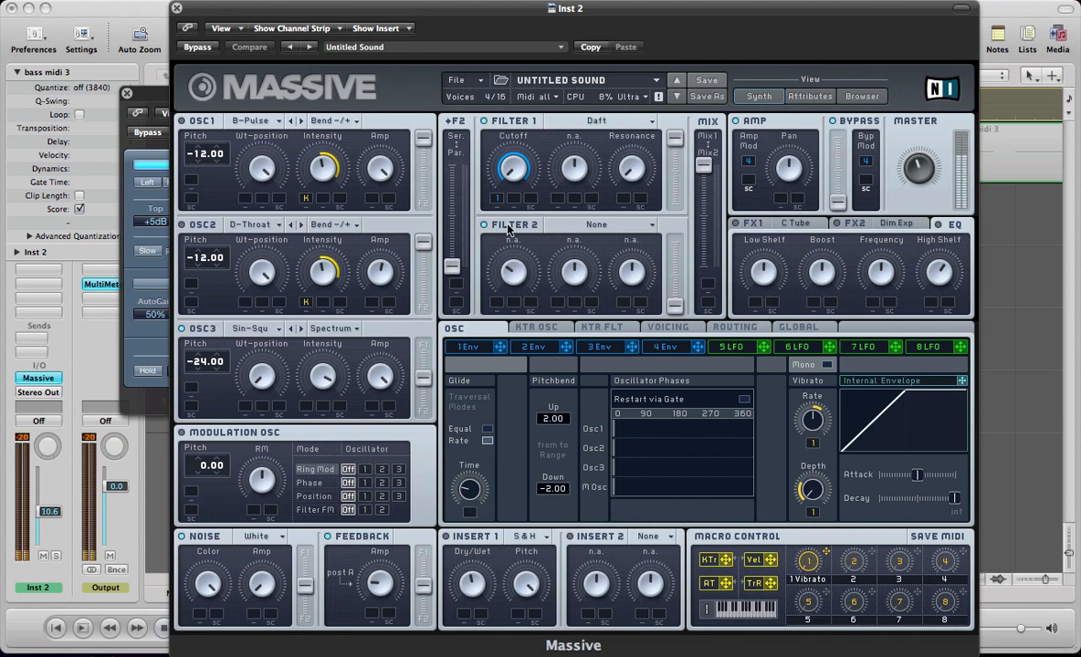
{"action": "left_click", "coordinate": [468, 347]}
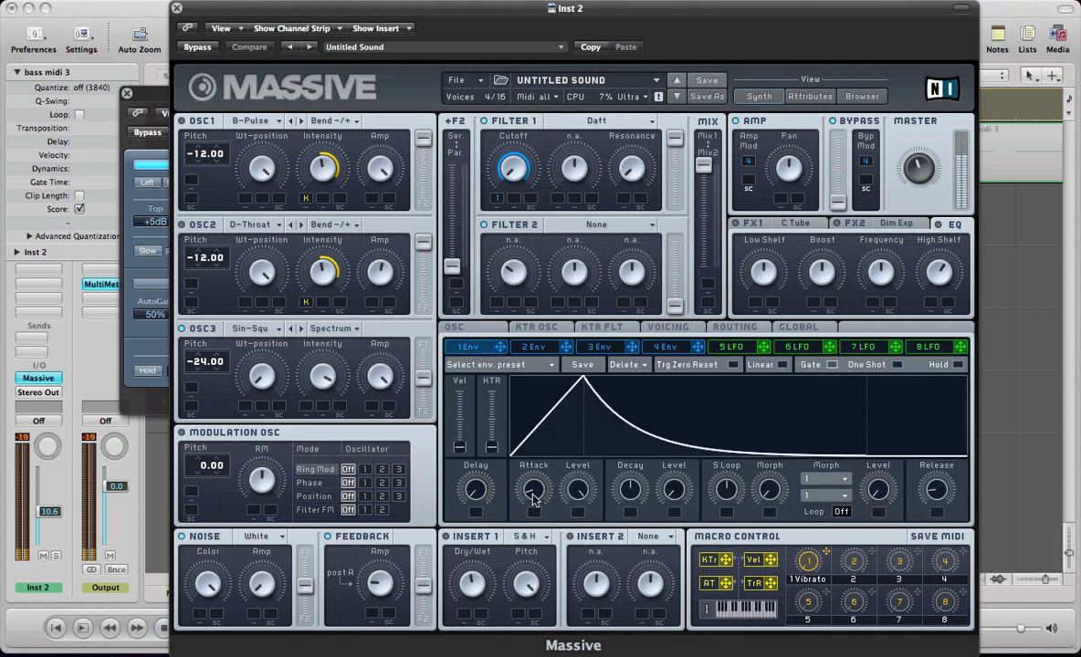
{"action": "left_click_drag", "start_coordinate": [535, 501], "coordinate": [494, 467]}
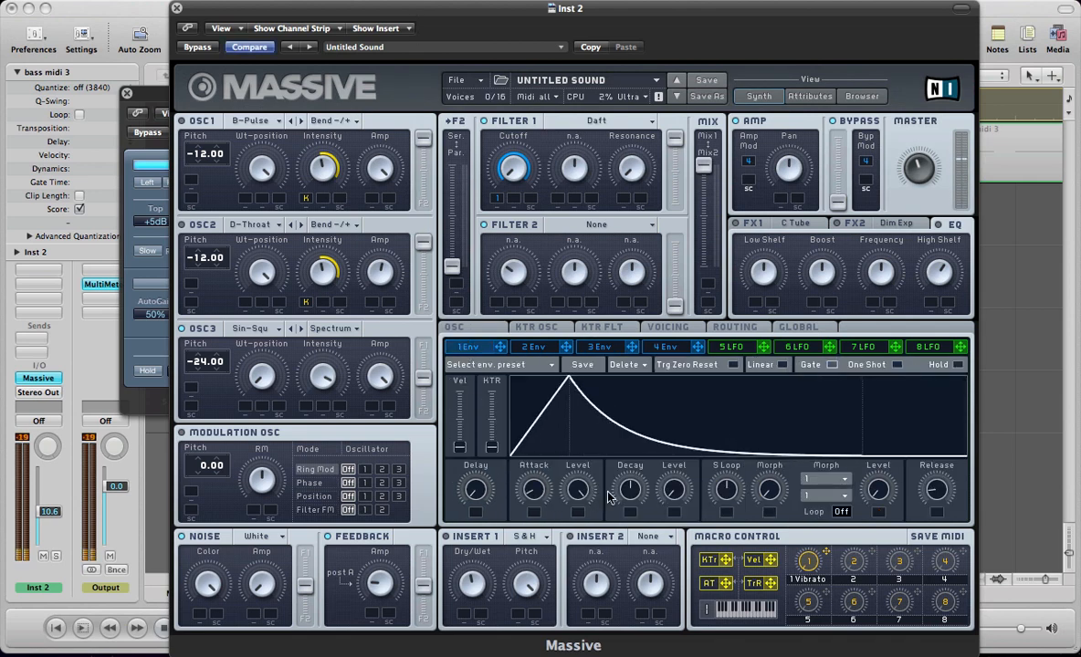
{"action": "left_click_drag", "start_coordinate": [632, 486], "coordinate": [631, 482]}
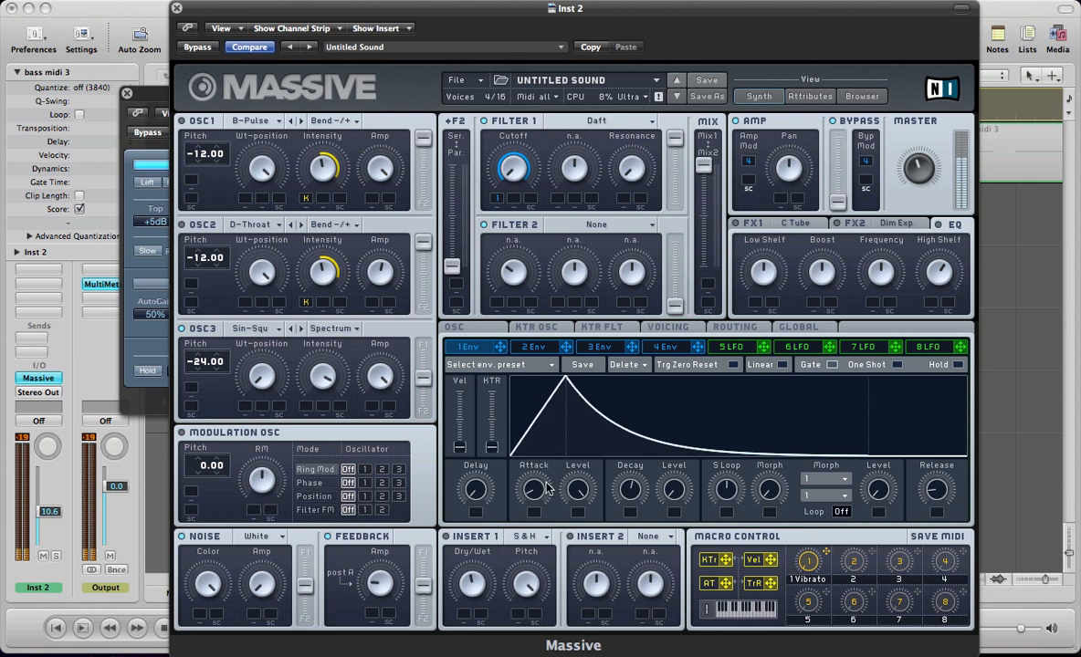
{"action": "left_click_drag", "start_coordinate": [535, 482], "coordinate": [535, 481]}
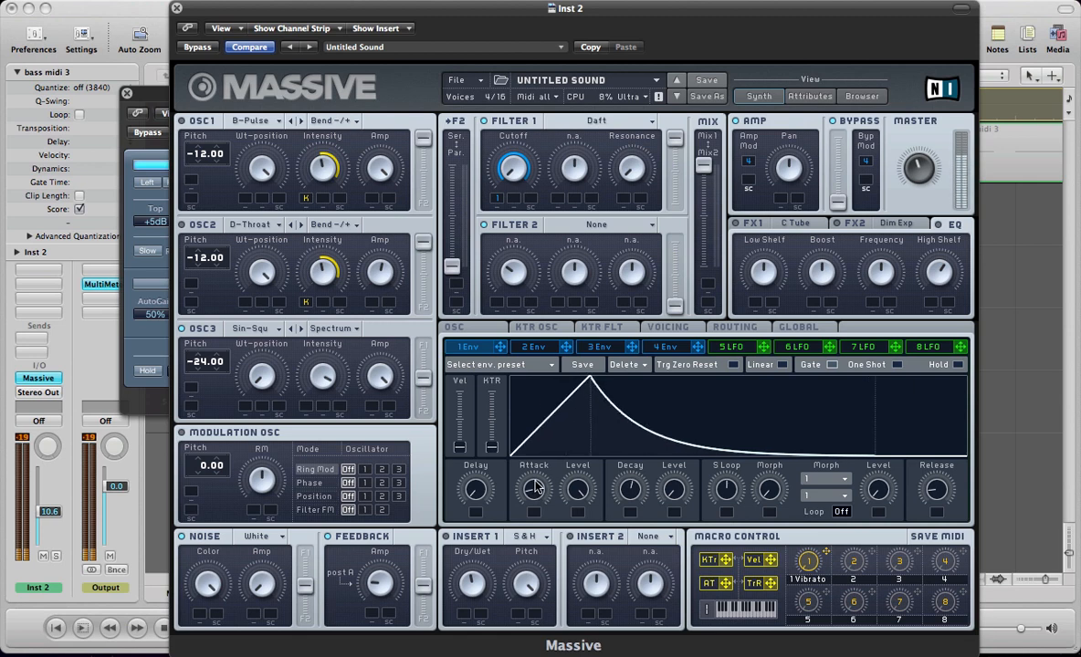
Set Massive's voicing to Monophon and slightly lengthen the attack of envelope 4.
{"action": "left_click", "coordinate": [659, 330]}
{"action": "left_click", "coordinate": [517, 440]}
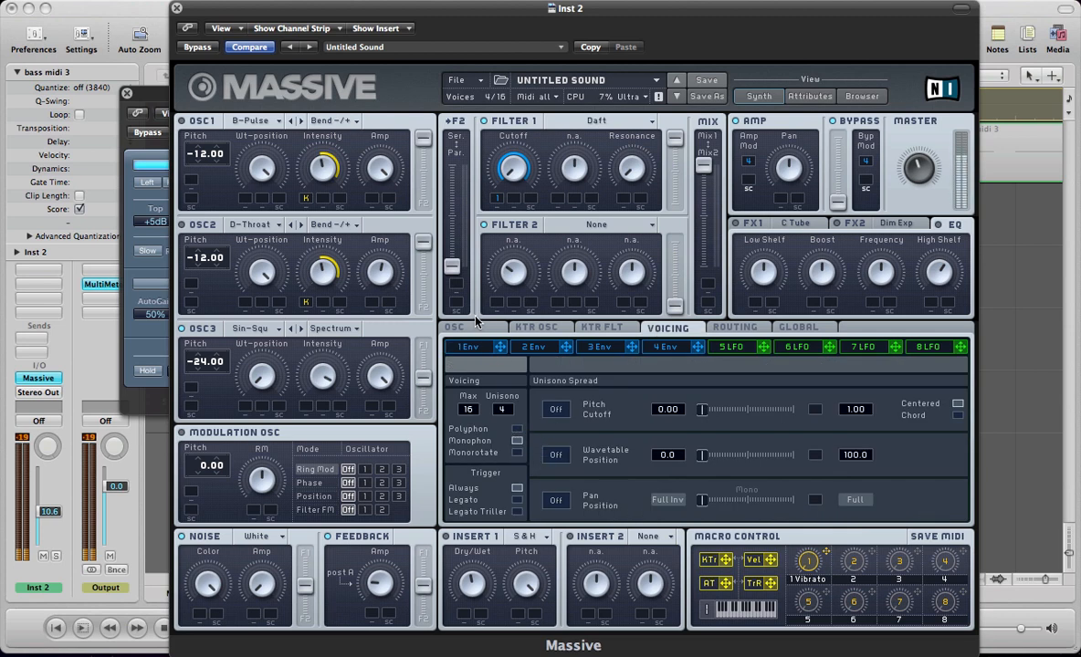
{"action": "left_click", "coordinate": [475, 330]}
{"action": "left_click", "coordinate": [661, 350]}
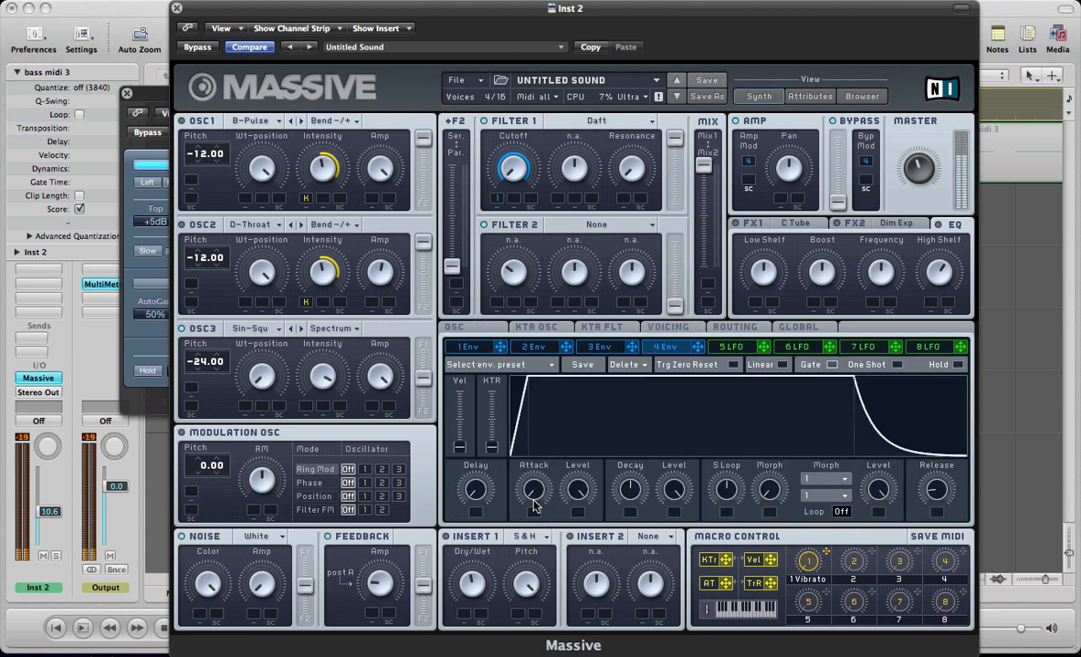
{"action": "left_click_drag", "start_coordinate": [533, 492], "coordinate": [533, 490]}
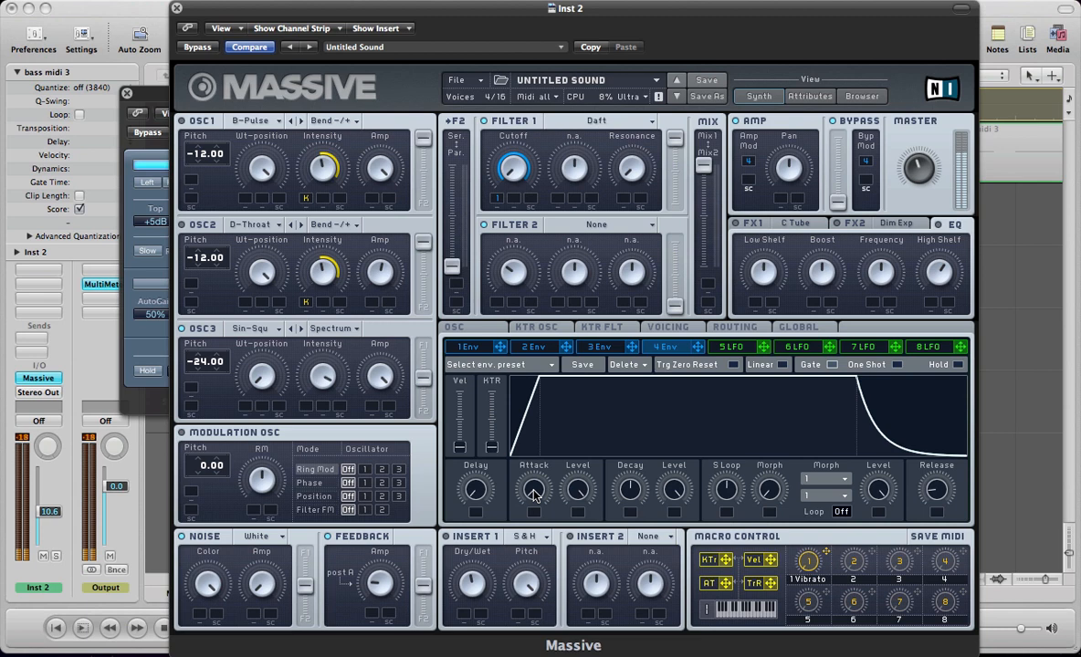
Lengthen the decay of envelope 1 and close the Massive window.
{"action": "left_click", "coordinate": [456, 347]}
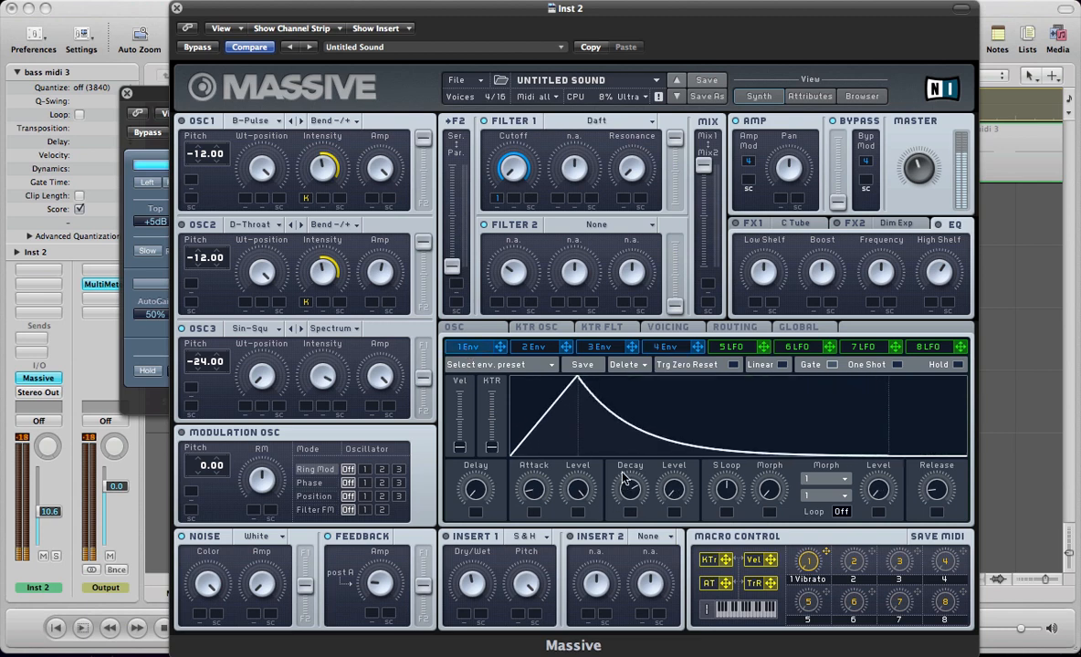
{"action": "left_click_drag", "start_coordinate": [624, 478], "coordinate": [619, 472]}
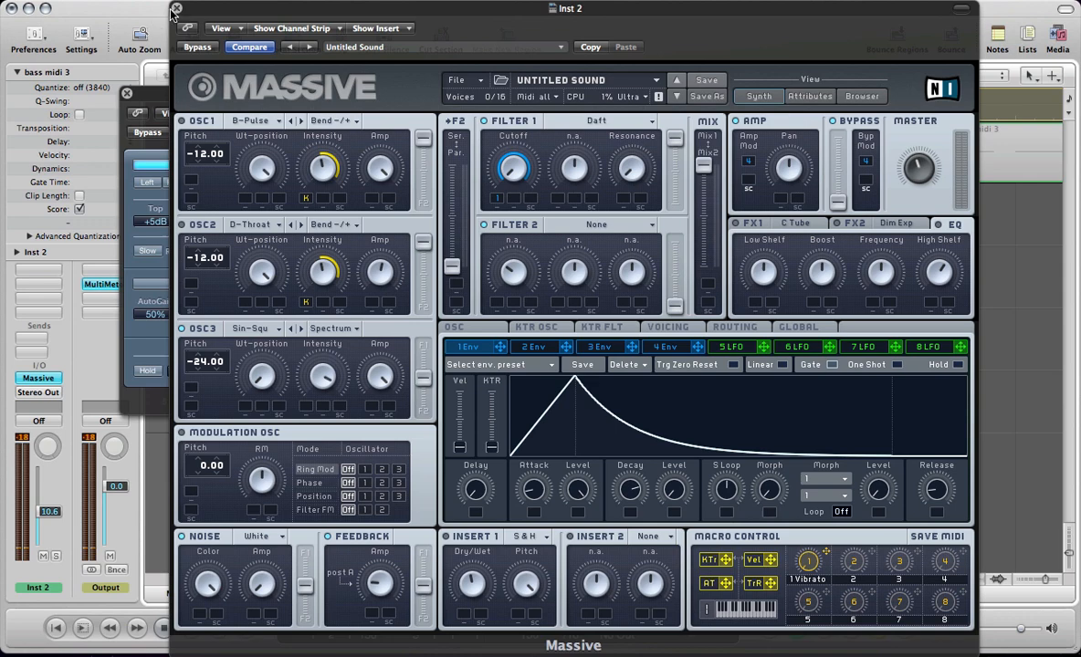
{"action": "left_click", "coordinate": [177, 8]}
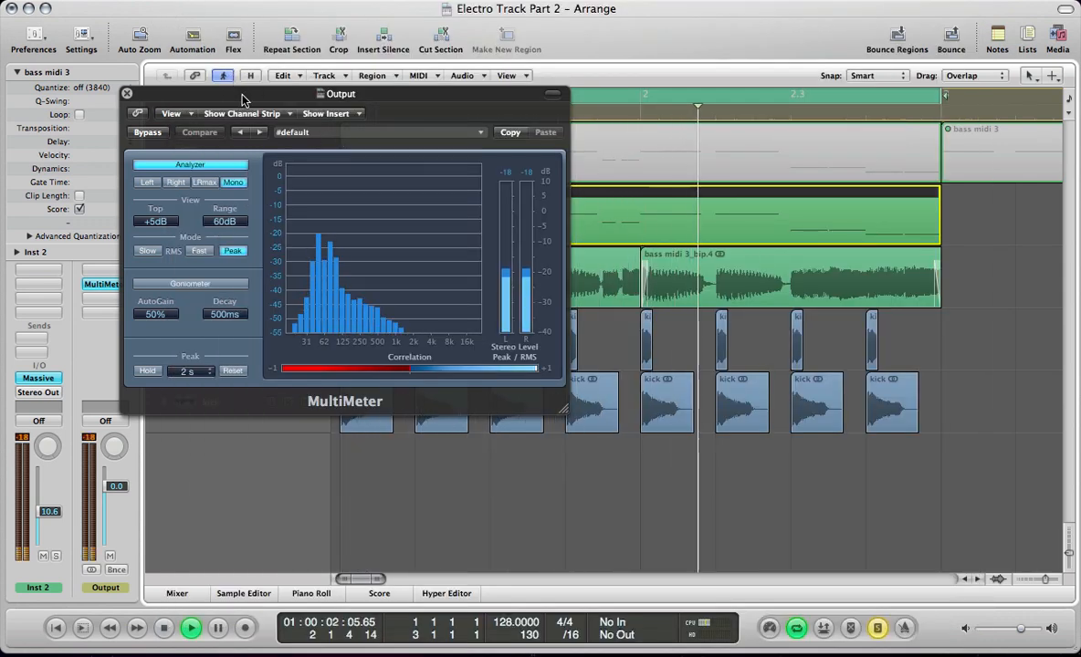
Play the sub bass region with its notes open in the Piano Roll and examine its low frequencies on the Output MultiMeter.
{"action": "left_click_drag", "start_coordinate": [224, 91], "coordinate": [569, 122]}
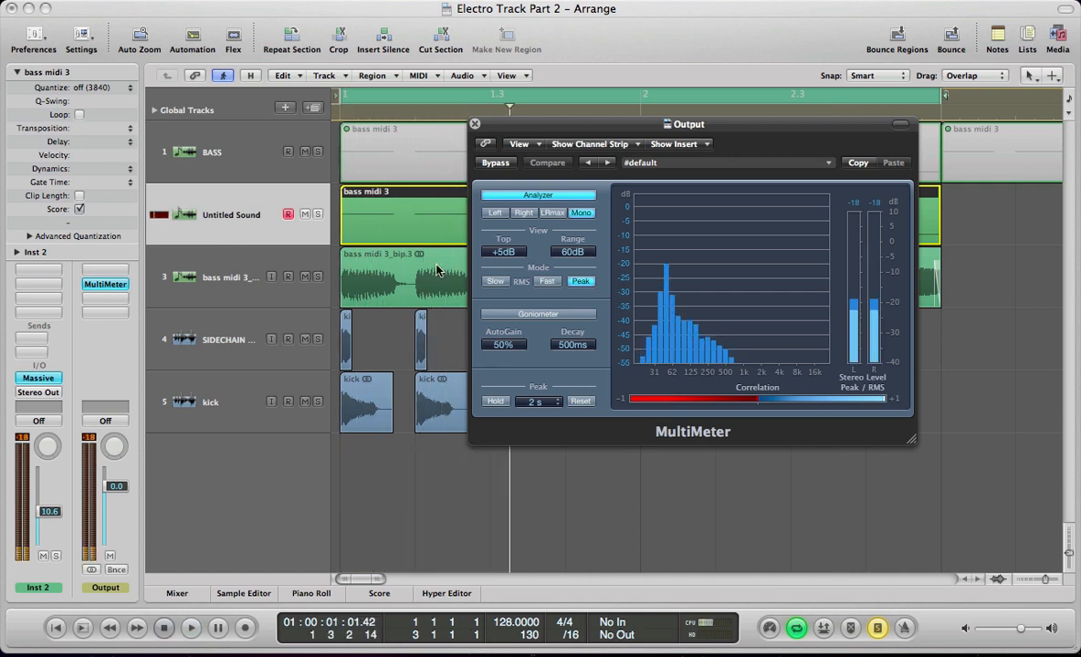
{"action": "key", "text": "super+w"}
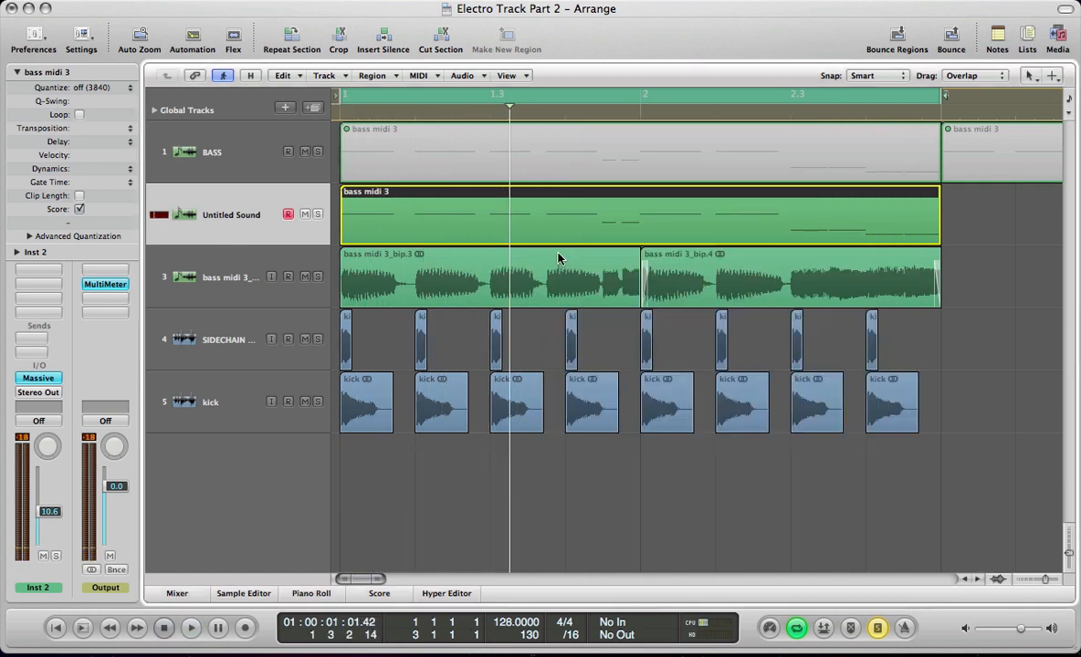
{"action": "double_click", "coordinate": [393, 220]}
{"action": "key", "text": "space"}
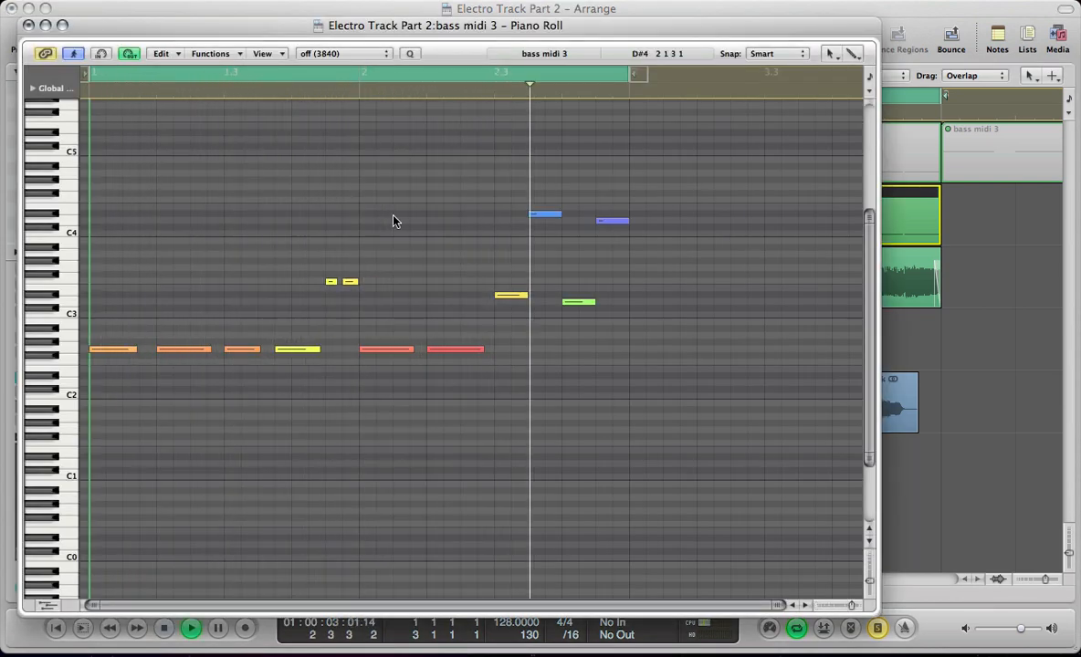
{"action": "key", "text": "space"}
{"action": "key", "text": "v"}
{"action": "key", "text": "space"}
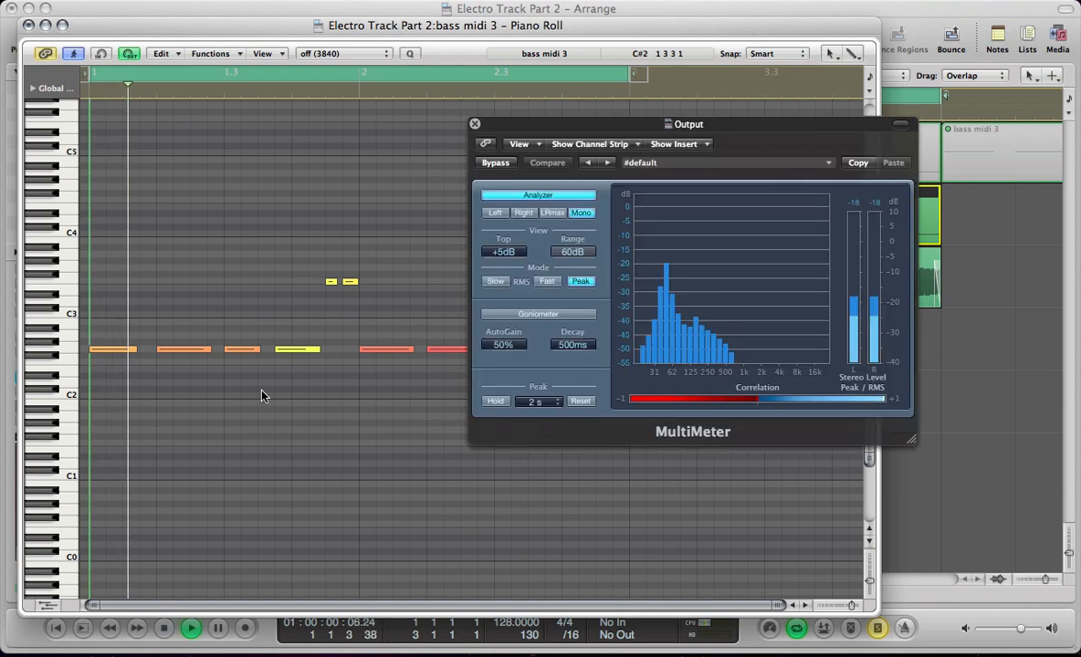
{"action": "key", "text": "space"}
{"action": "key", "text": "v"}
{"action": "key", "text": "super+w"}
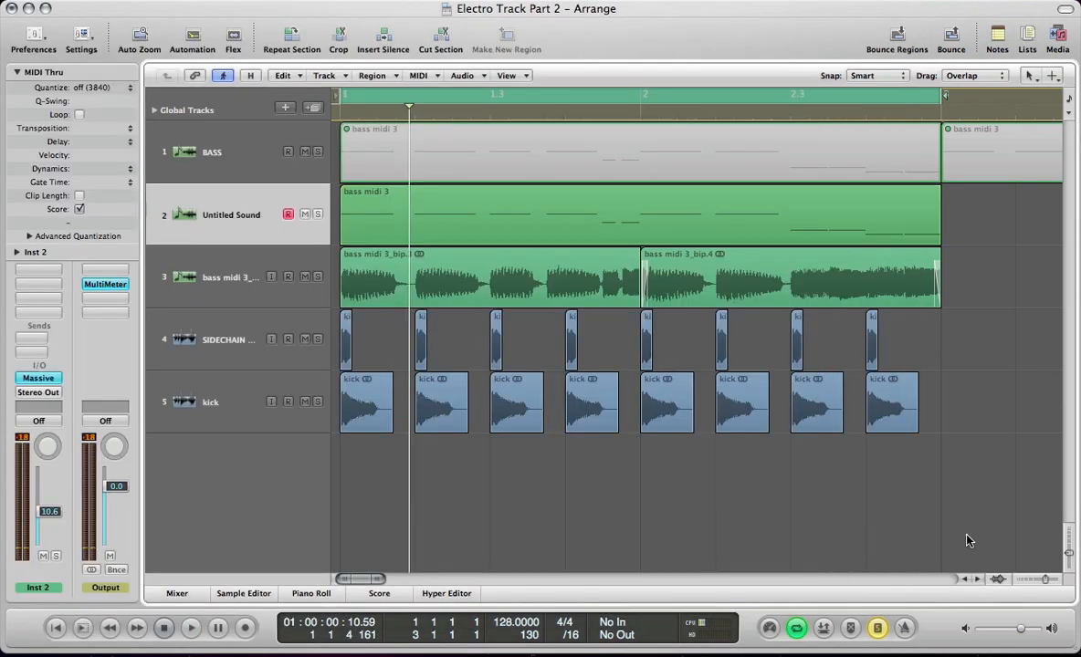
Play the sub bass together with the bass, sidechain and kick regions, and set the Inst 2 channel level to -5.7 dB.
{"action": "left_click_drag", "start_coordinate": [965, 536], "coordinate": [333, 217]}
{"action": "key", "text": "space"}
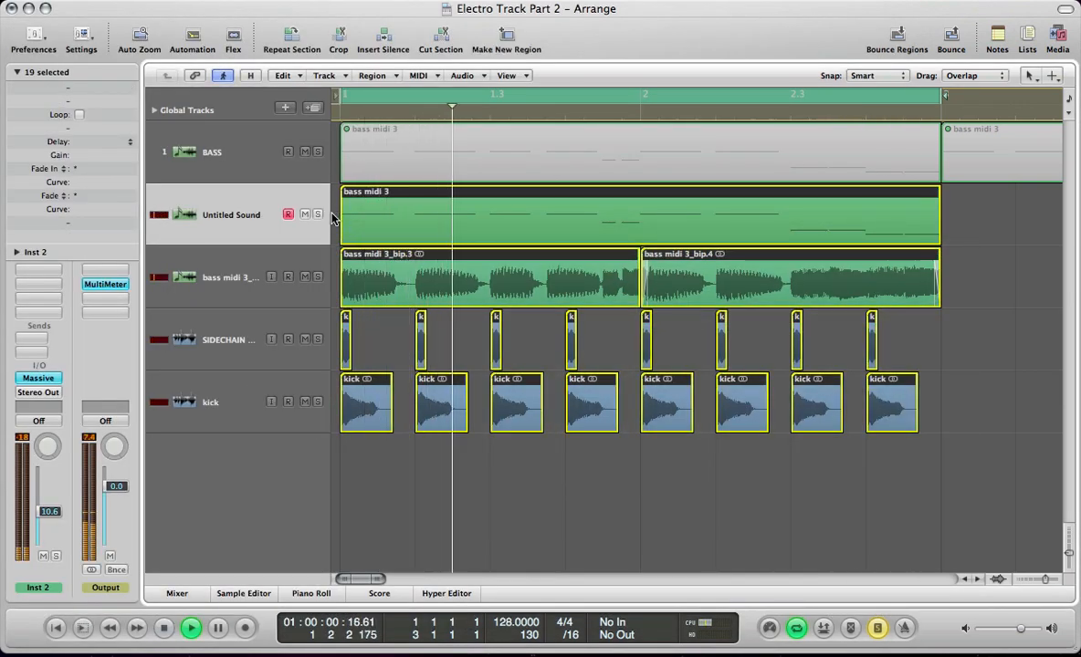
{"action": "key", "text": "v"}
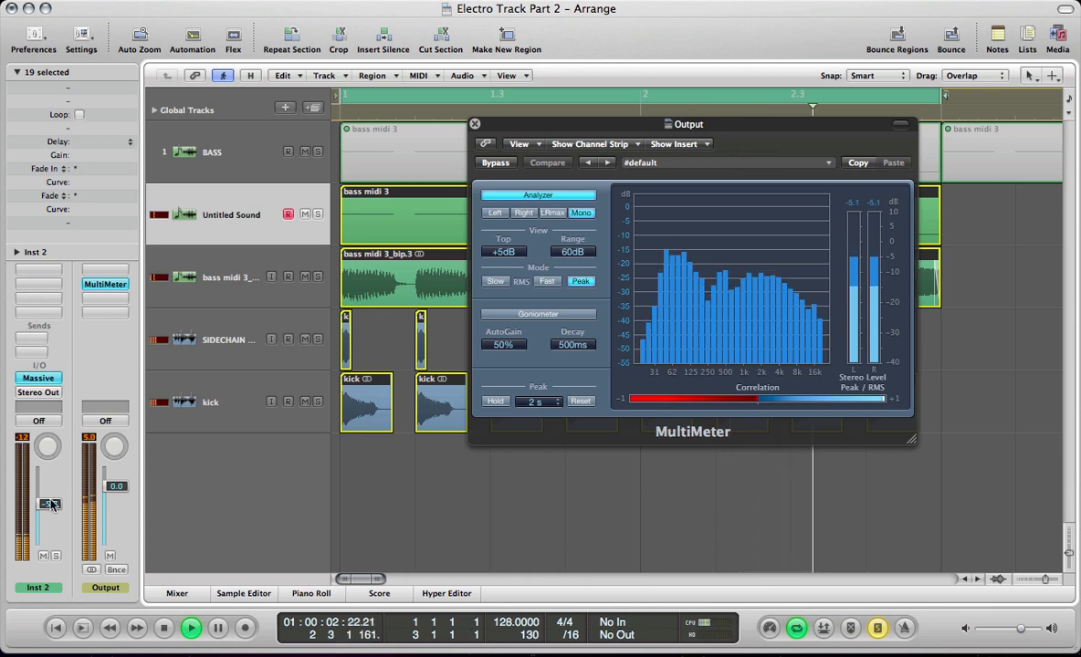
{"action": "key", "text": "v"}
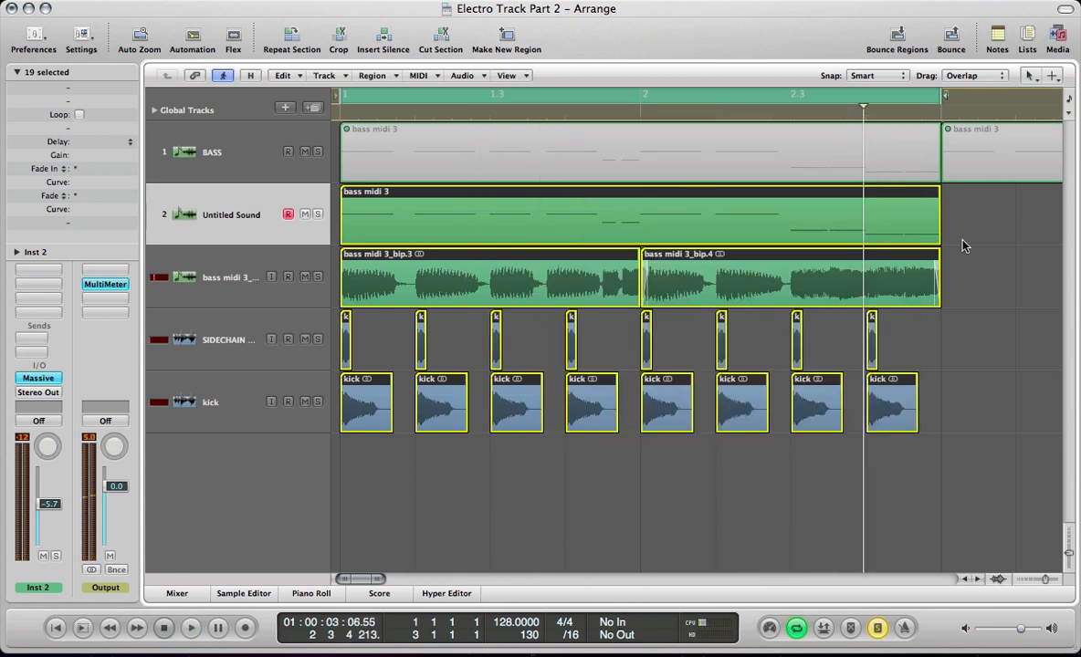
Open the sub bass region in the Piano Roll, lengthen its first G2 note towards the second beat and delete the second note.
{"action": "left_click", "coordinate": [705, 204]}
{"action": "double_click", "coordinate": [705, 205]}
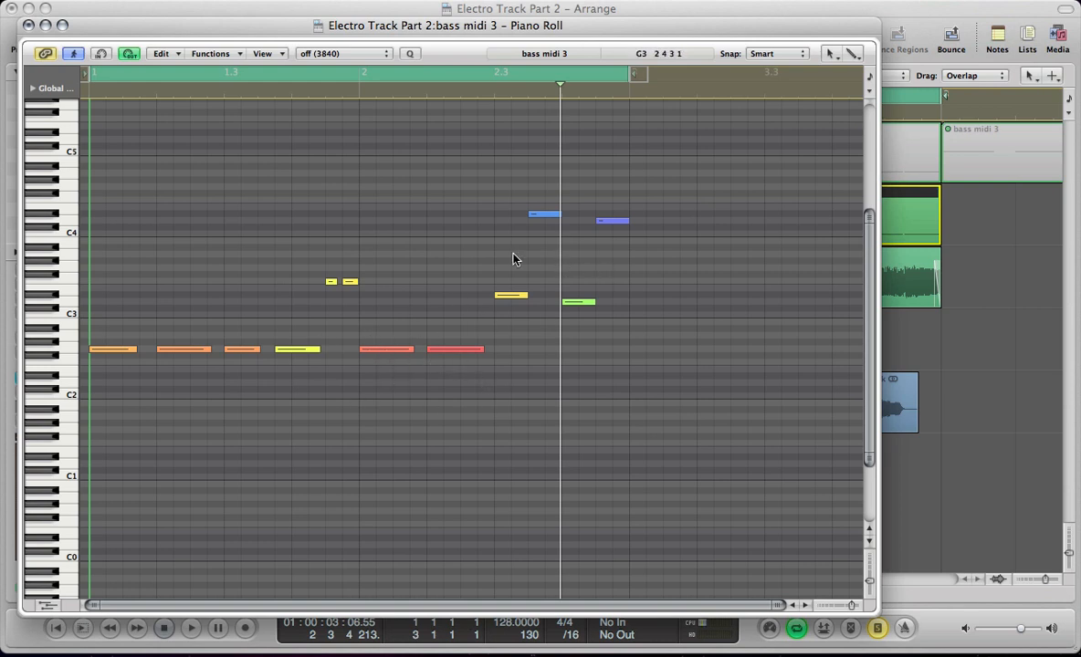
{"action": "left_click", "coordinate": [105, 354]}
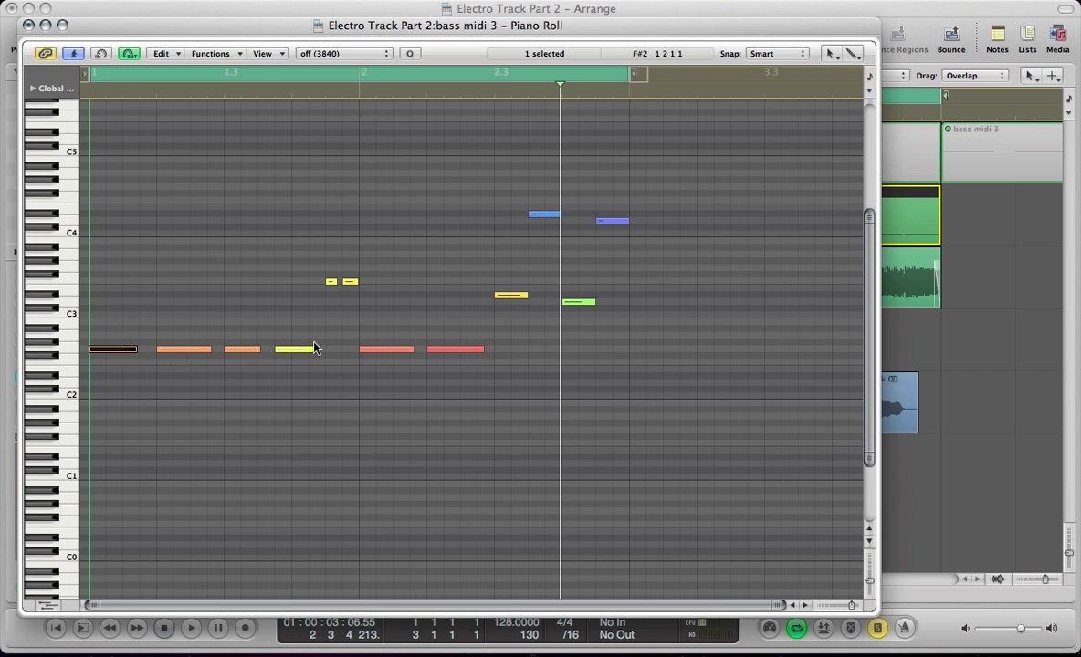
{"action": "mouse_move", "coordinate": [162, 368]}
{"action": "left_mouse_down"}
{"action": "mouse_move", "coordinate": [171, 336]}
{"action": "mouse_move", "coordinate": [140, 347]}
{"action": "mouse_move", "coordinate": [156, 350]}
{"action": "left_mouse_up"}
{"action": "key", "text": "Delete"}
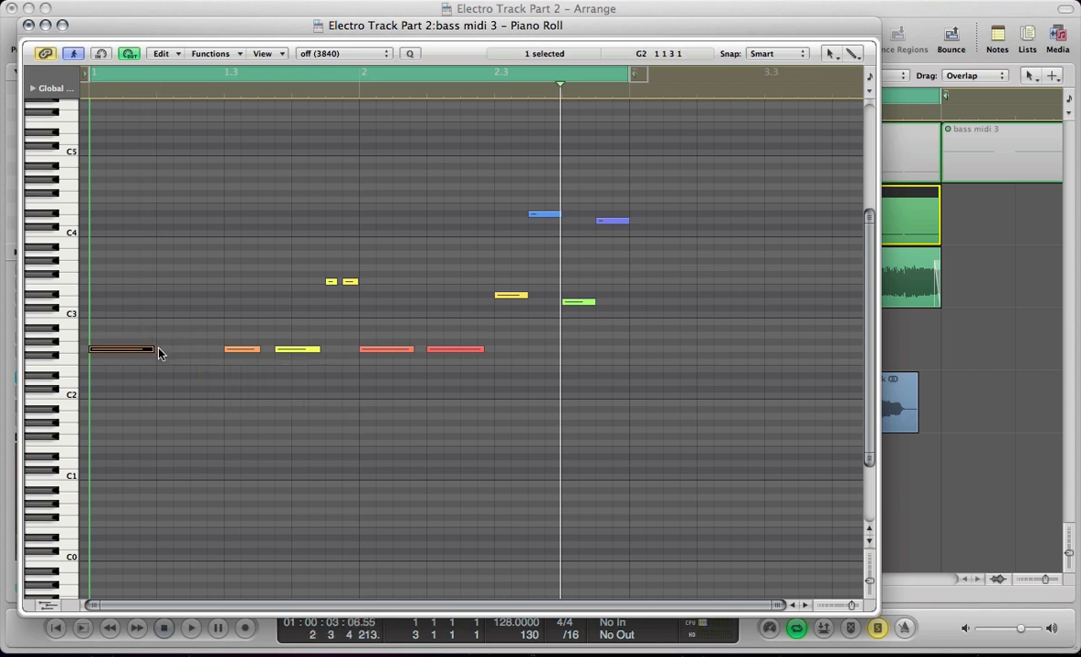
Cut the tail off the first G2 note with the Scissors tool and extend the note to the second beat of bar 1.
{"action": "key", "text": "t"}
{"action": "key", "text": "5"}
{"action": "left_click", "coordinate": [143, 352]}
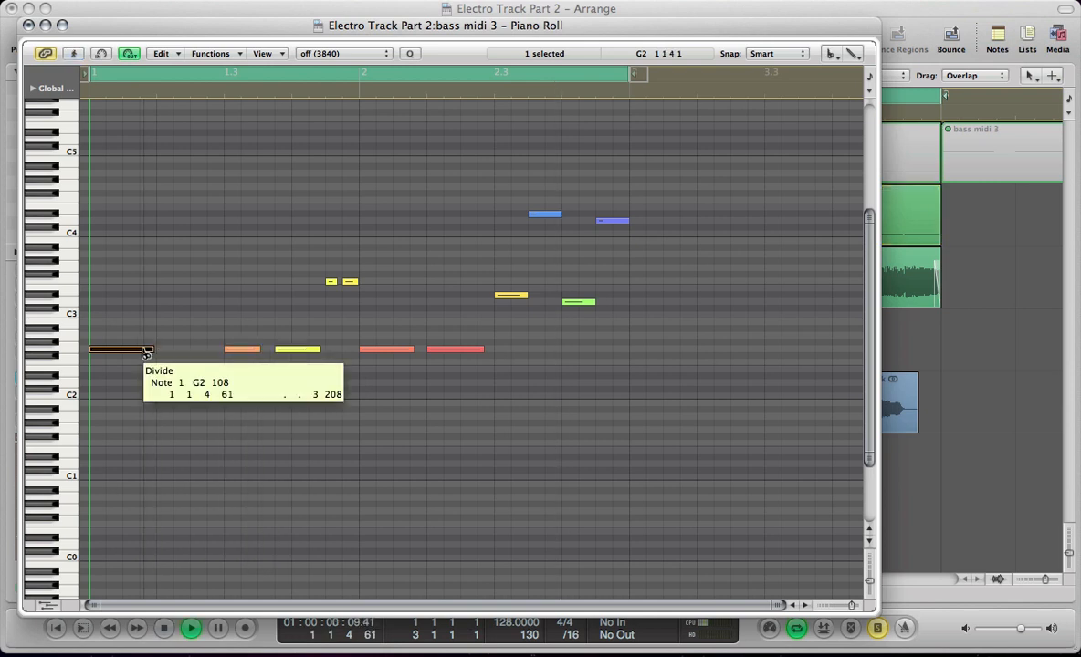
{"action": "key", "text": "t"}
{"action": "key", "text": "1"}
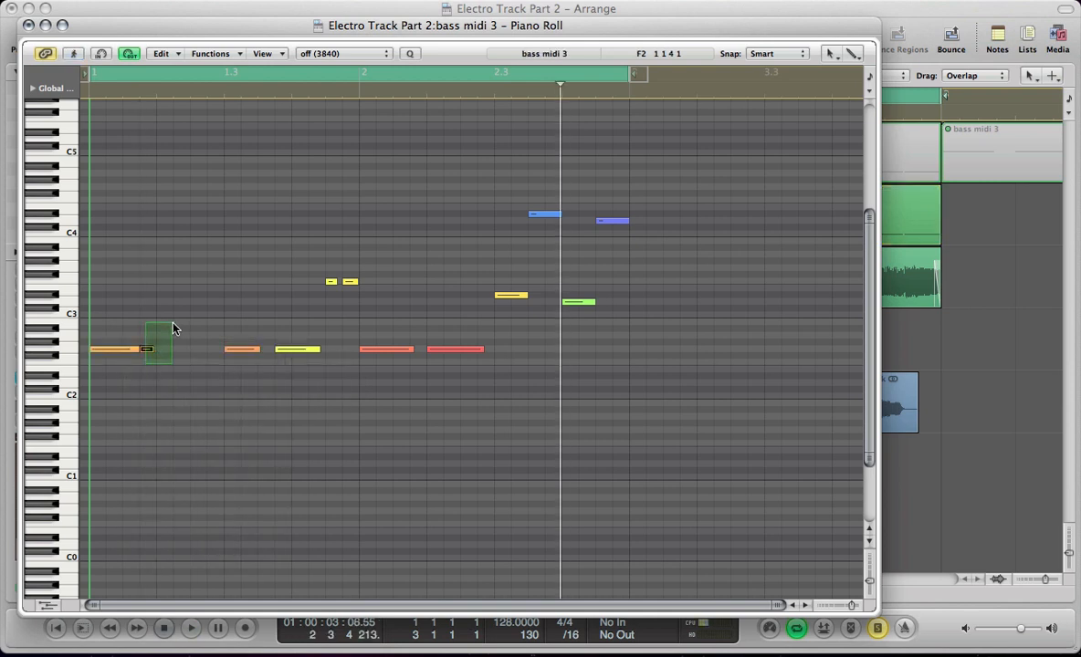
{"action": "left_click_drag", "start_coordinate": [134, 349], "coordinate": [154, 352]}
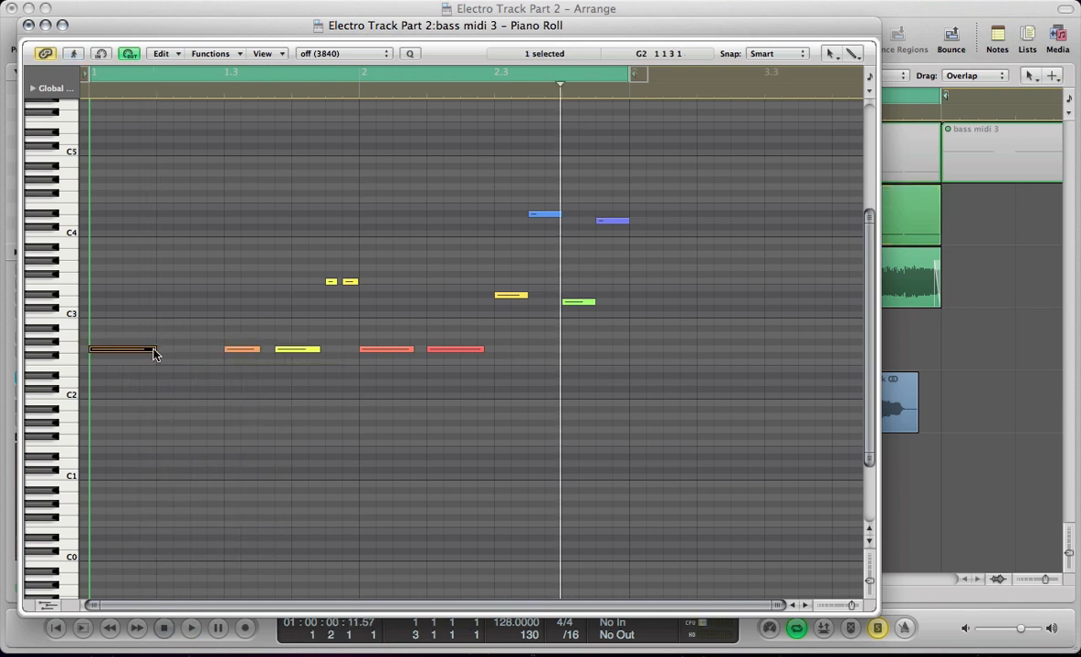
{"action": "left_click", "coordinate": [237, 374]}
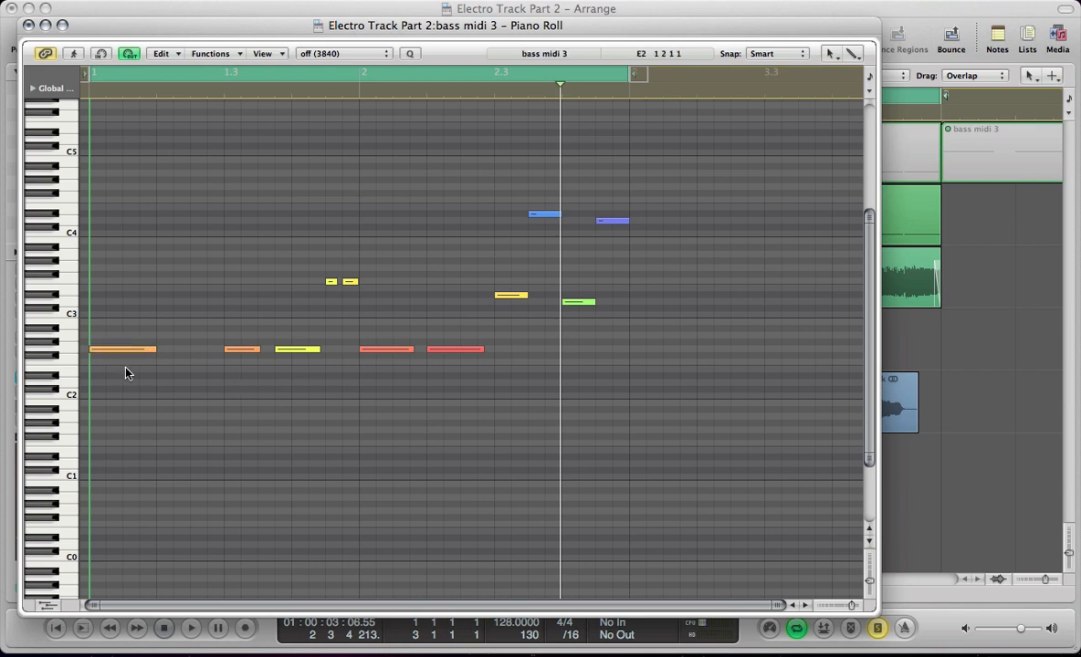
Replace the other G2 notes with copies of the one-beat note on beats 2 and 3 of bar 1 and beats 1 and 2 of bar 2.
{"action": "left_click_drag", "start_coordinate": [119, 351], "coordinate": [191, 357]}
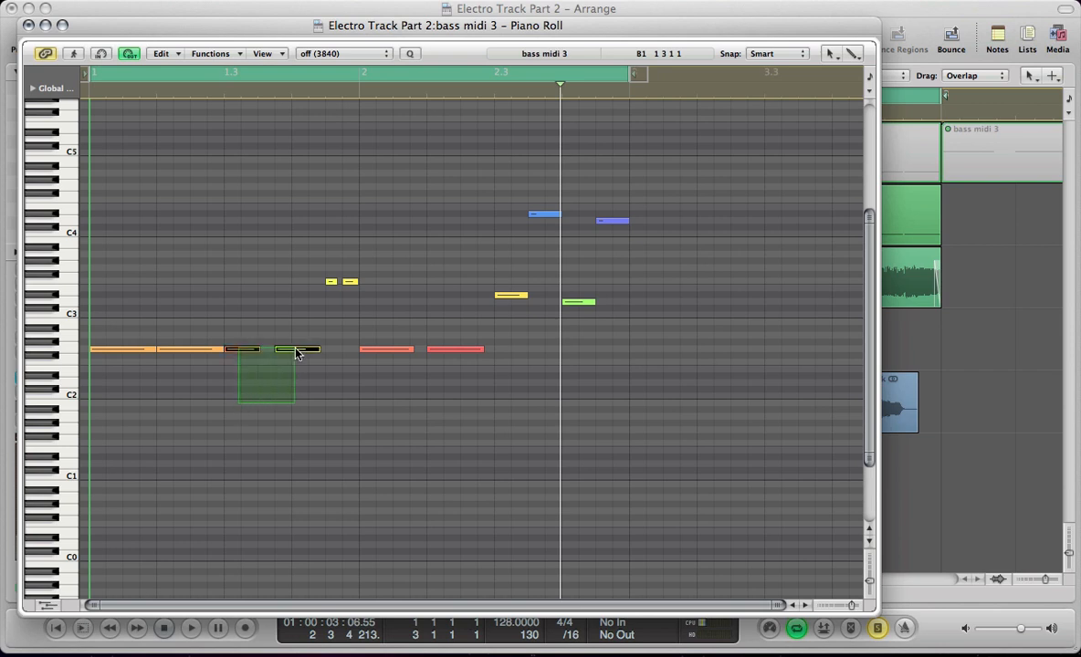
{"action": "left_click_drag", "start_coordinate": [203, 352], "coordinate": [270, 353]}
{"action": "left_click_drag", "start_coordinate": [494, 395], "coordinate": [334, 323]}
{"action": "key", "text": "Delete"}
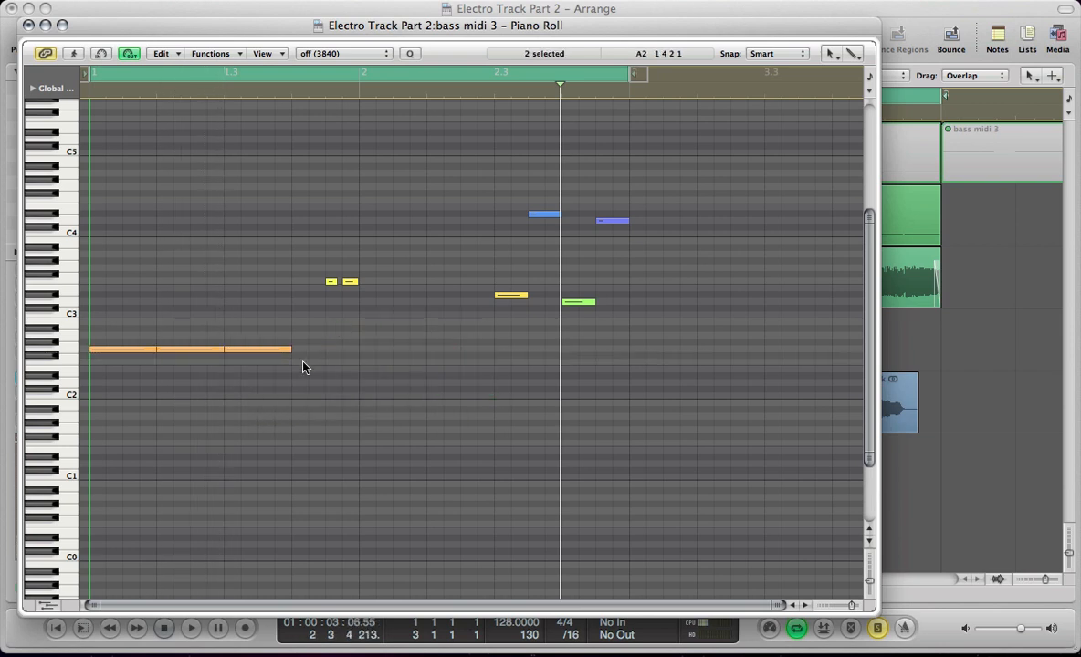
{"action": "left_click_drag", "start_coordinate": [289, 383], "coordinate": [419, 346]}
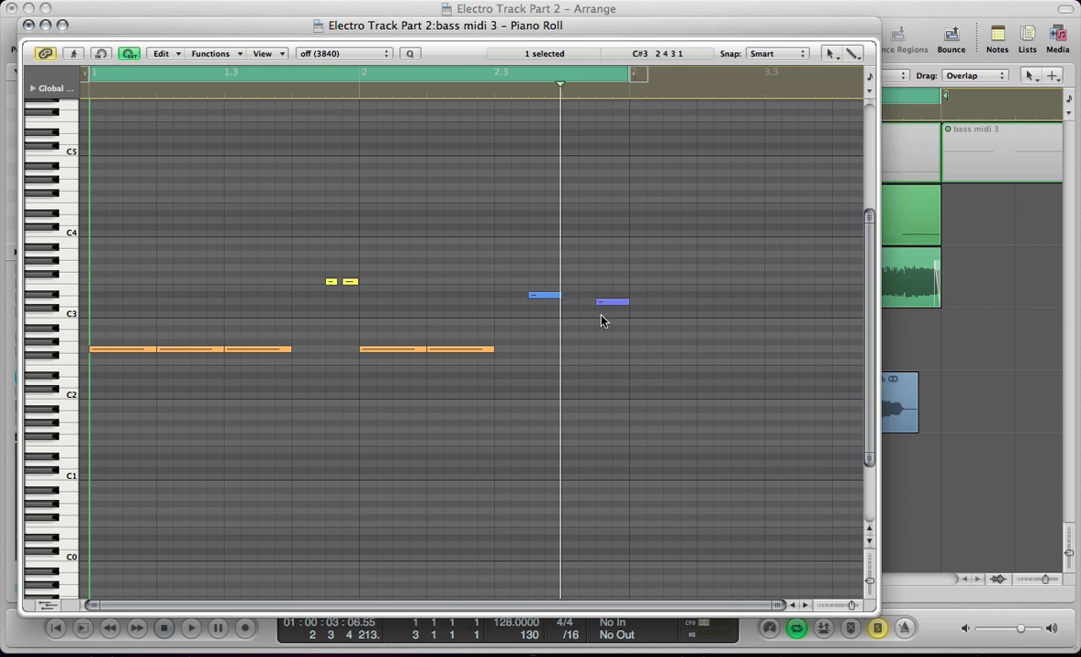
Stretch the two closing notes to one beat each and turn the two short F3 notes into one filling the fourth beat of bar 1.
{"action": "left_click_drag", "start_coordinate": [531, 292], "coordinate": [497, 295]}
{"action": "left_click", "coordinate": [347, 281]}
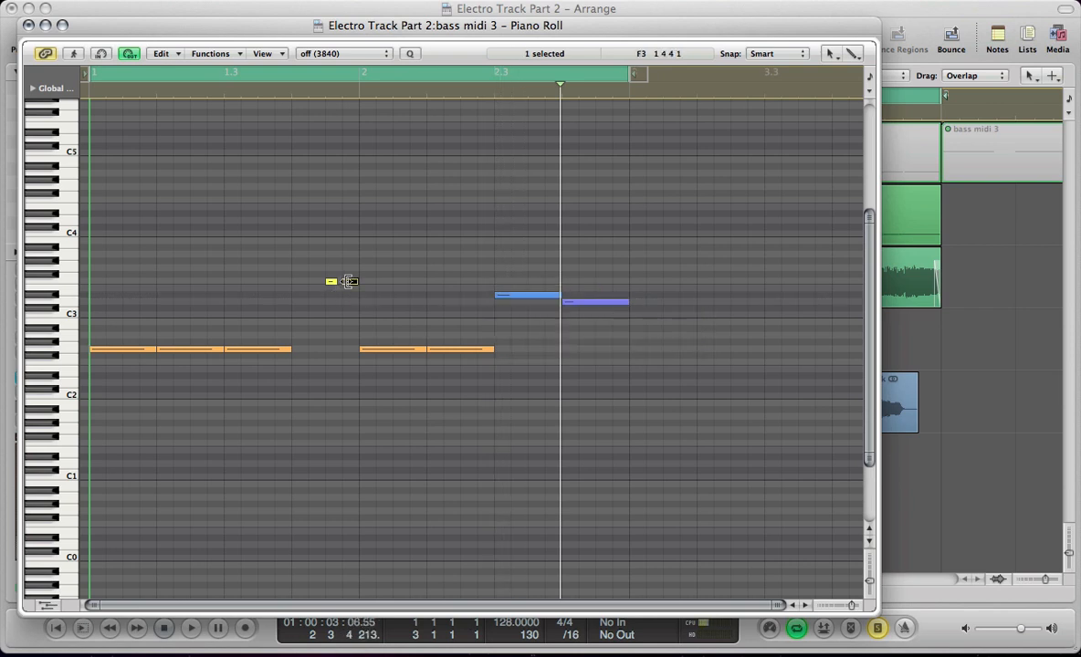
{"action": "left_click_drag", "start_coordinate": [332, 281], "coordinate": [372, 282]}
{"action": "key", "text": "Escape"}
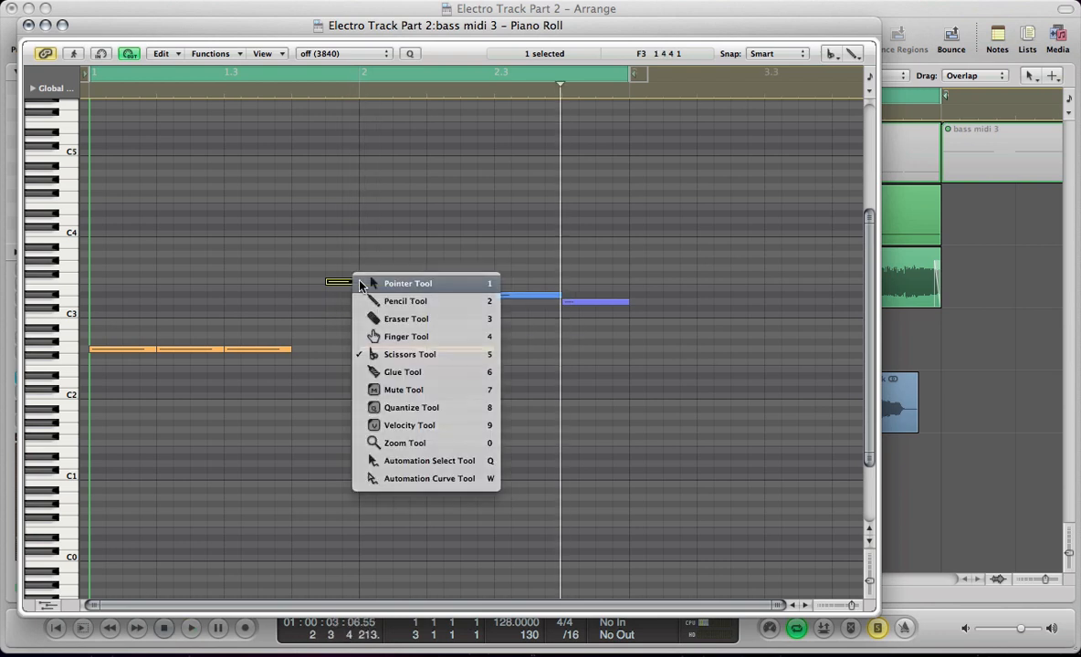
{"action": "key", "text": "5"}
{"action": "left_click", "coordinate": [359, 282]}
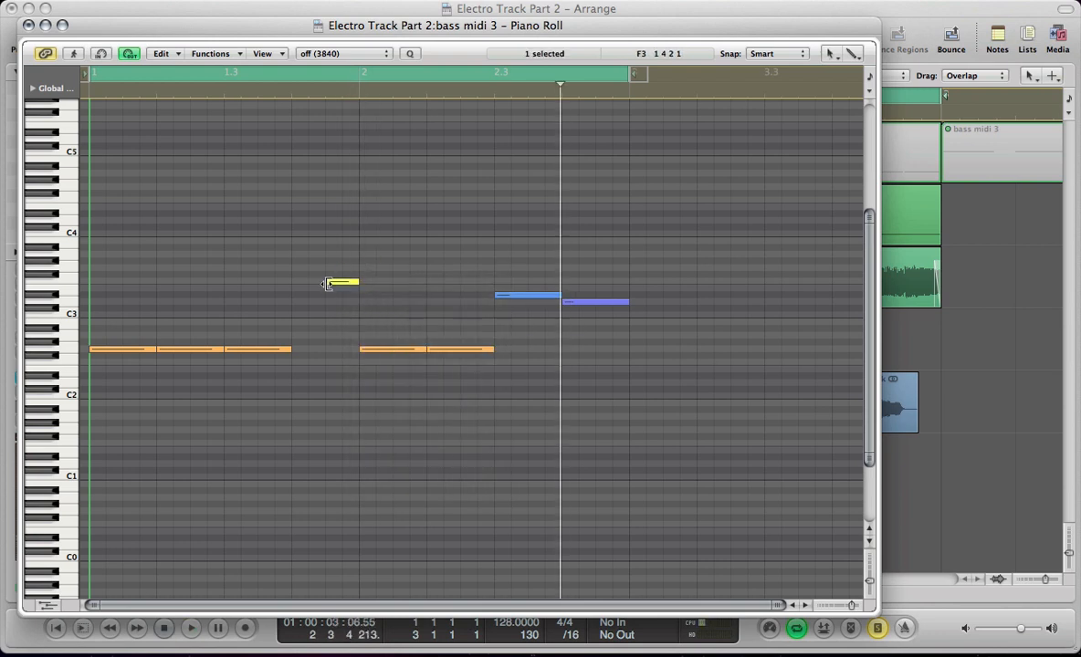
{"action": "left_click_drag", "start_coordinate": [329, 283], "coordinate": [296, 282]}
Play the edited sub bass line, return to the arrangement and reopen the sub bass region in the Piano Roll during playback.
{"action": "key", "text": "space"}
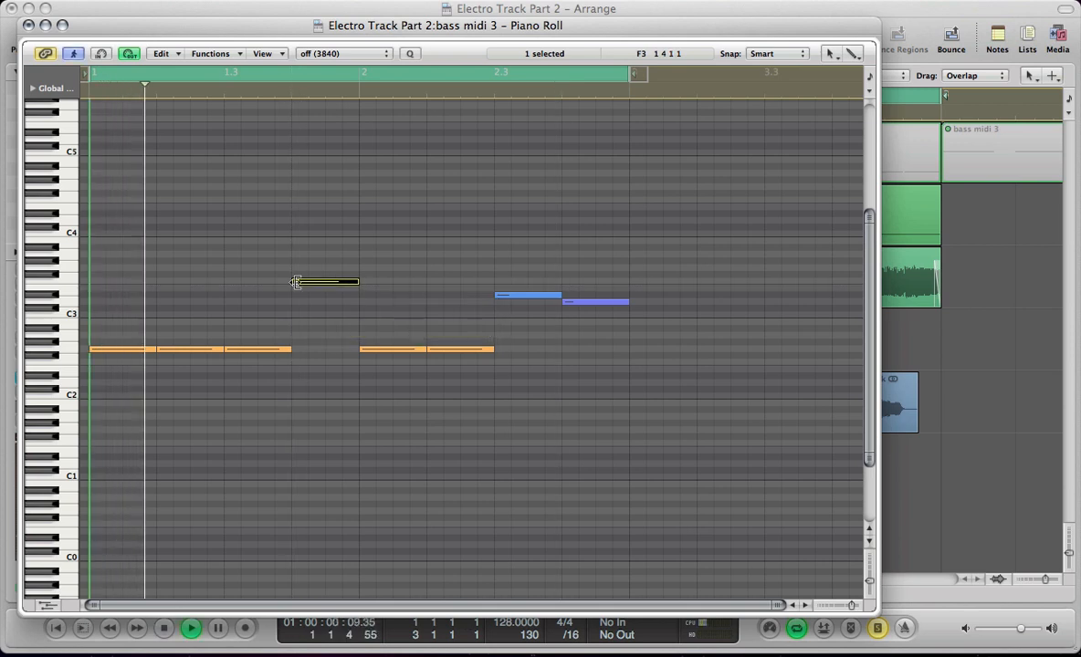
{"action": "key", "text": "space"}
{"action": "key", "text": "super+w"}
{"action": "left_click", "coordinate": [403, 177]}
{"action": "left_click", "coordinate": [413, 194]}
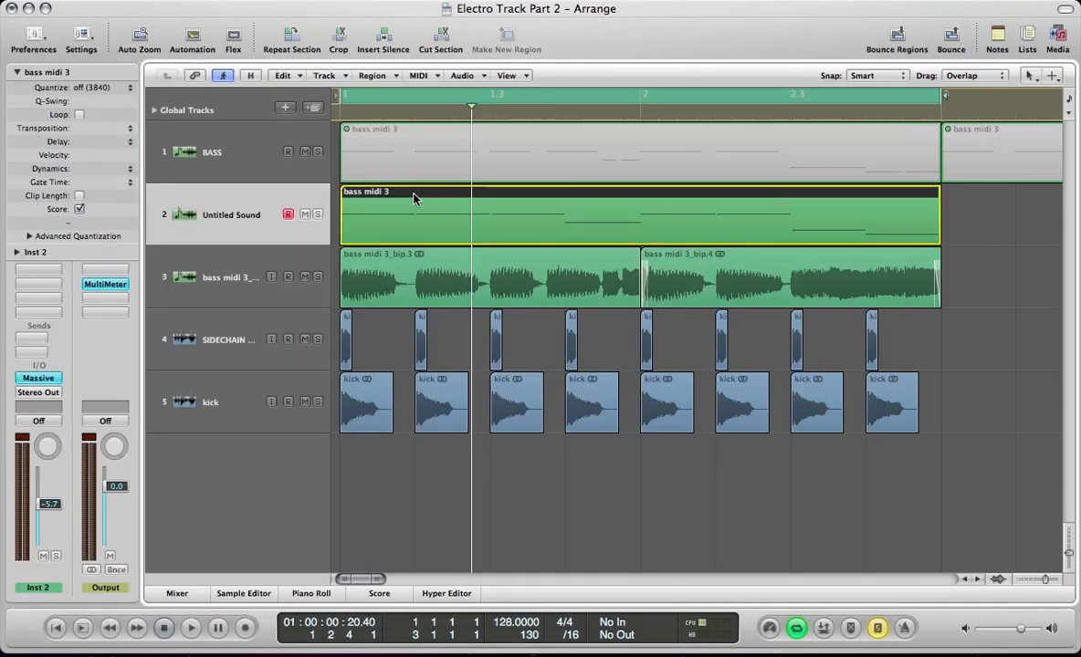
{"action": "key", "text": "space"}
{"action": "double_click", "coordinate": [414, 198]}
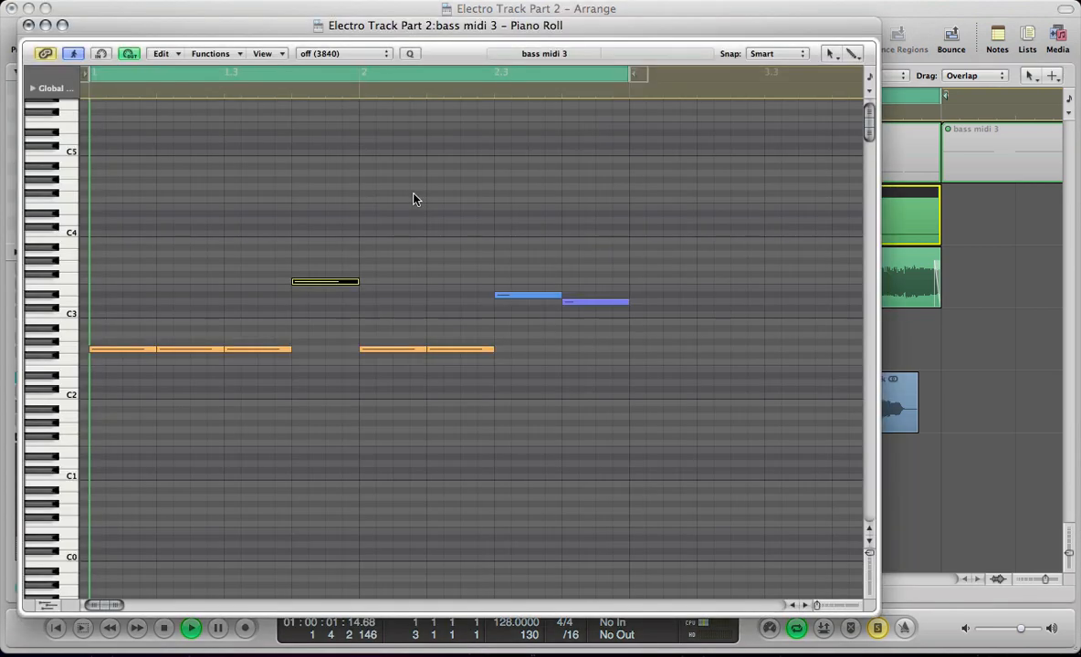
Shorten all eight sub bass notes slightly to leave small gaps between them, play the result and close the Piano Roll.
{"action": "key", "text": "space"}
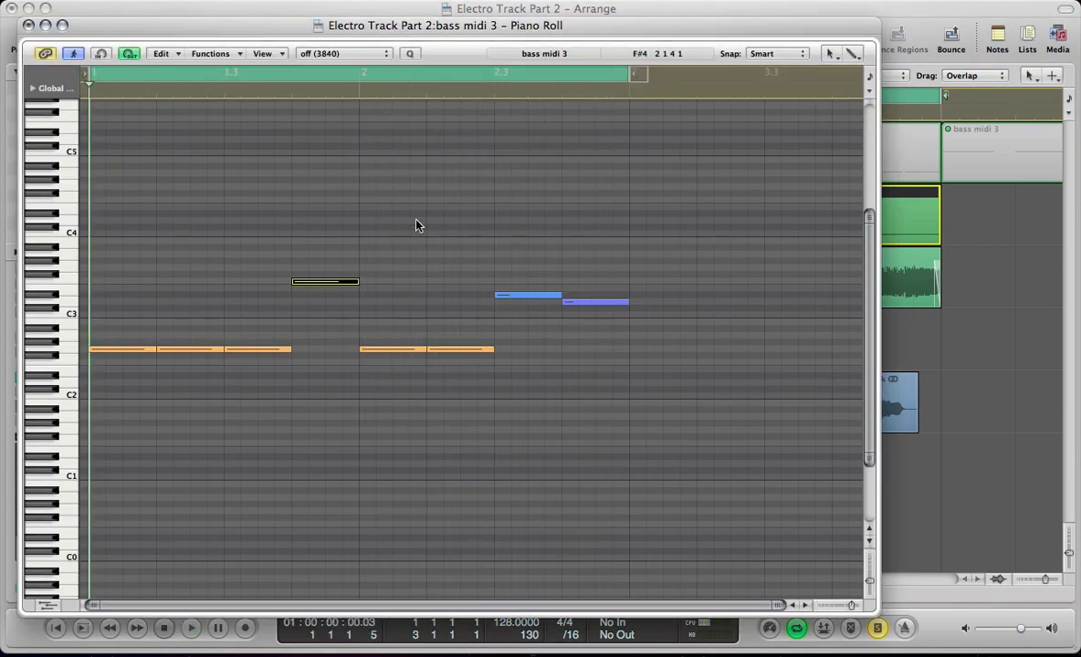
{"action": "left_click_drag", "start_coordinate": [586, 413], "coordinate": [146, 239]}
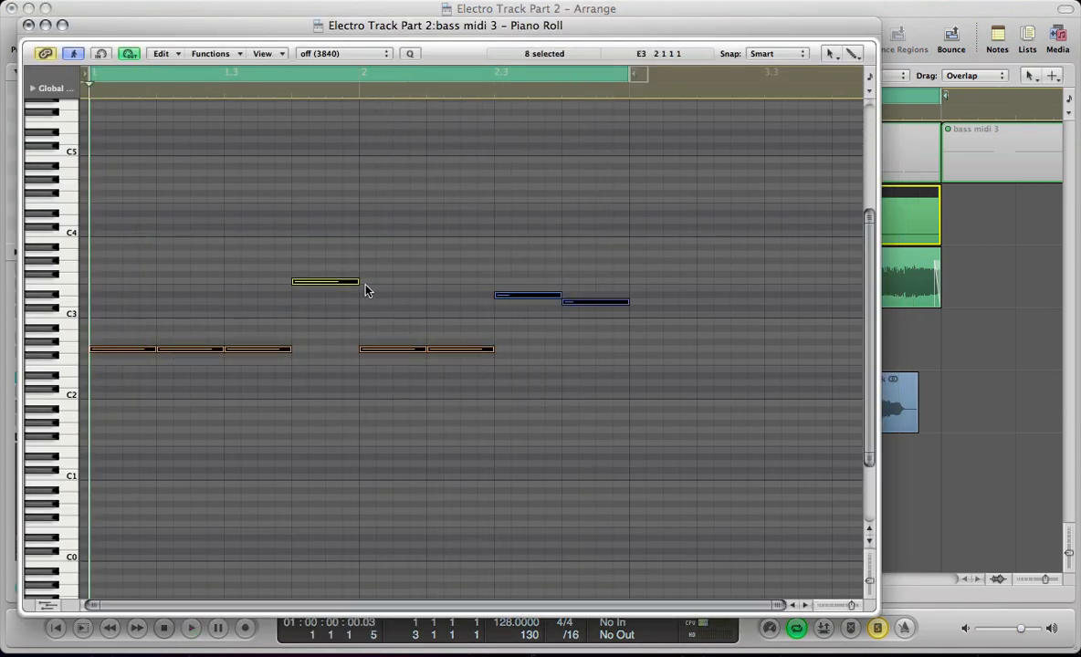
{"action": "left_click_drag", "start_coordinate": [354, 282], "coordinate": [349, 283]}
{"action": "key", "text": "space"}
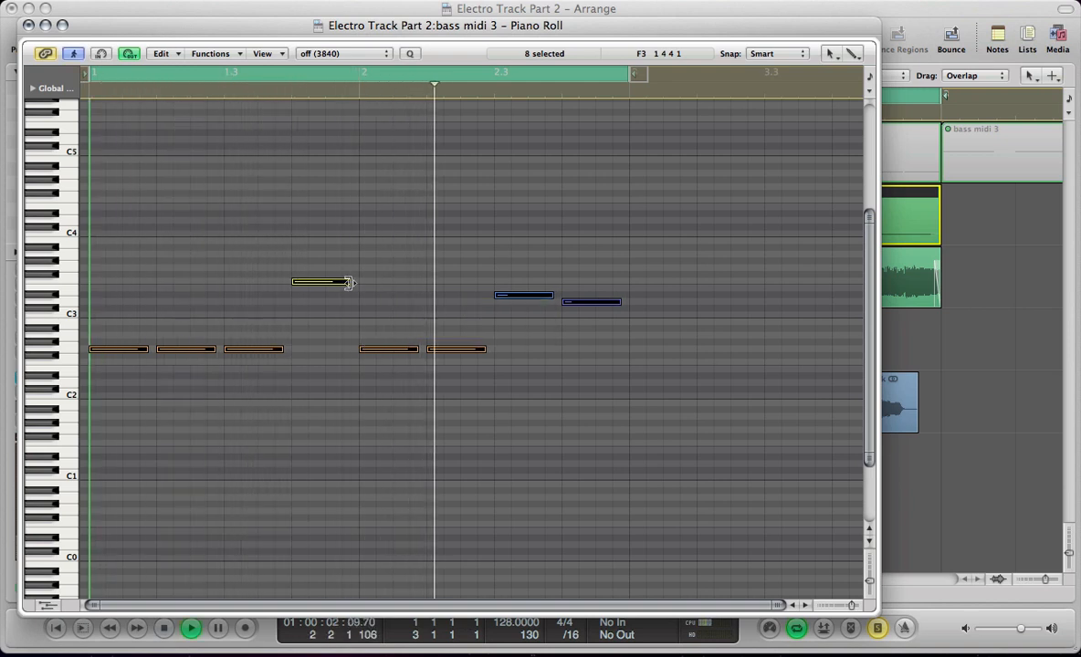
{"action": "key", "text": "space"}
{"action": "key", "text": "super+w"}
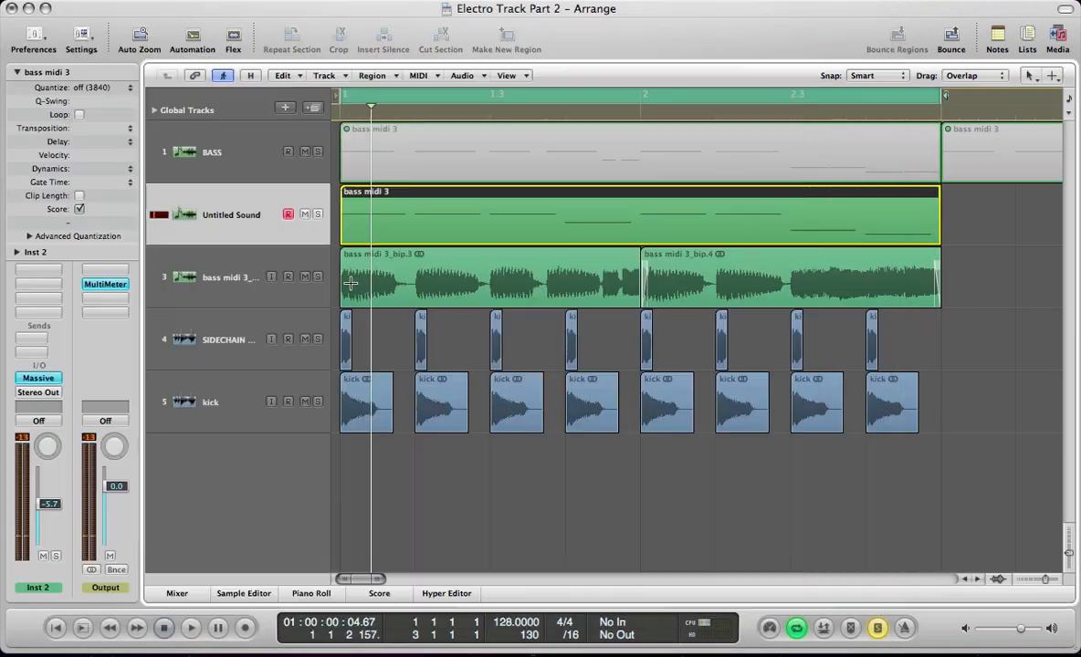
Play the sub bass on its own and examine its frequency spectrum in the output MultiMeter.
{"action": "key", "text": "v"}
{"action": "key", "text": "v"}
{"action": "key", "text": "v"}
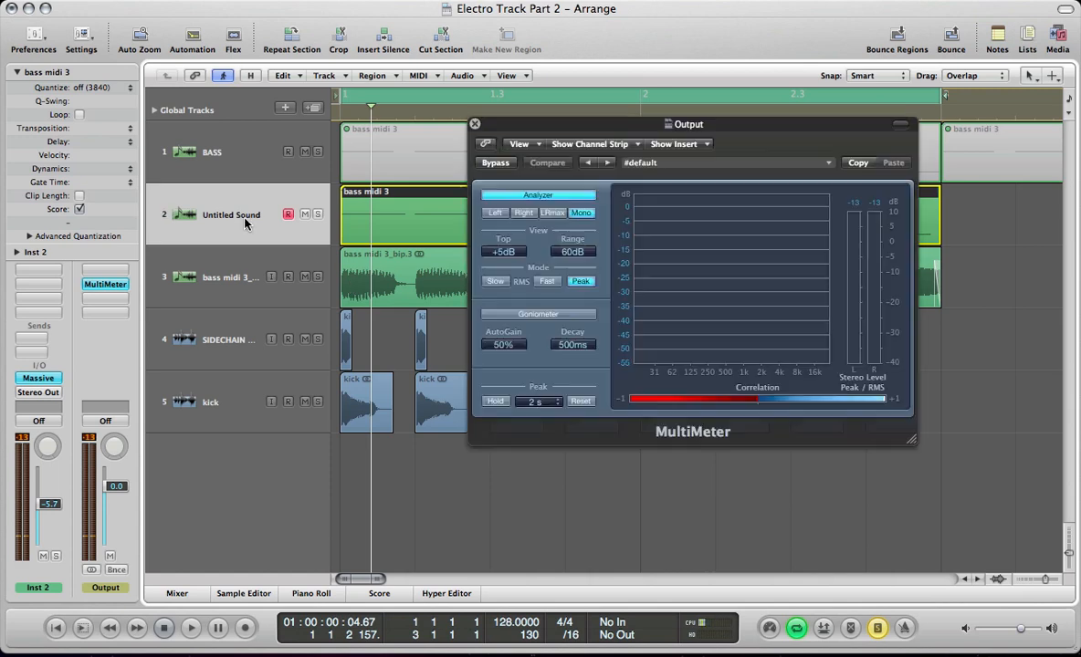
{"action": "key", "text": "space"}
{"action": "key", "text": "space"}
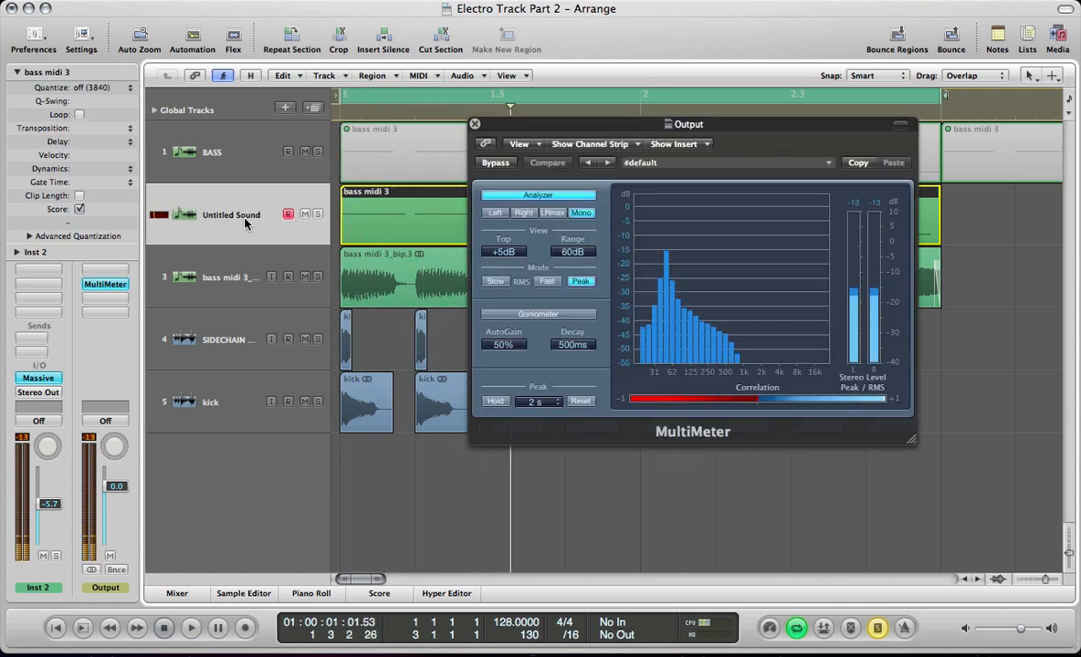
{"action": "left_click", "coordinate": [17, 72]}
{"action": "key", "text": "space"}
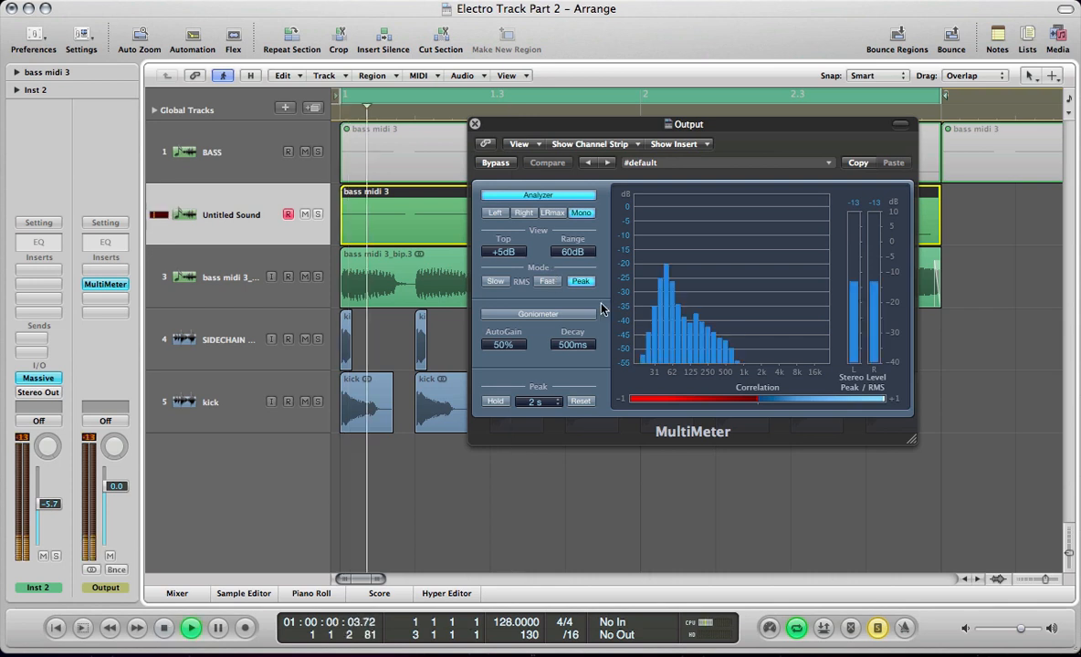
Add a Channel EQ to the sub bass channel with a high-cut filter at 116 Hz and a 36 dB/Oct slope.
{"action": "double_click", "coordinate": [38, 243]}
{"action": "left_click", "coordinate": [459, 126]}
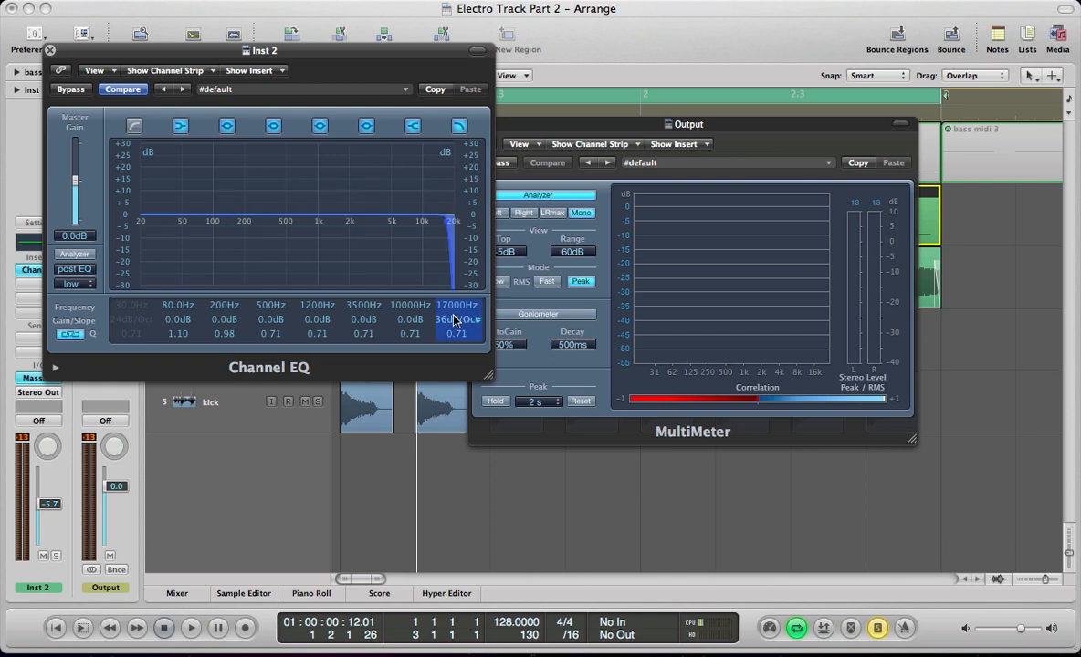
{"action": "left_click_drag", "start_coordinate": [449, 308], "coordinate": [419, 606]}
{"action": "key", "text": "space"}
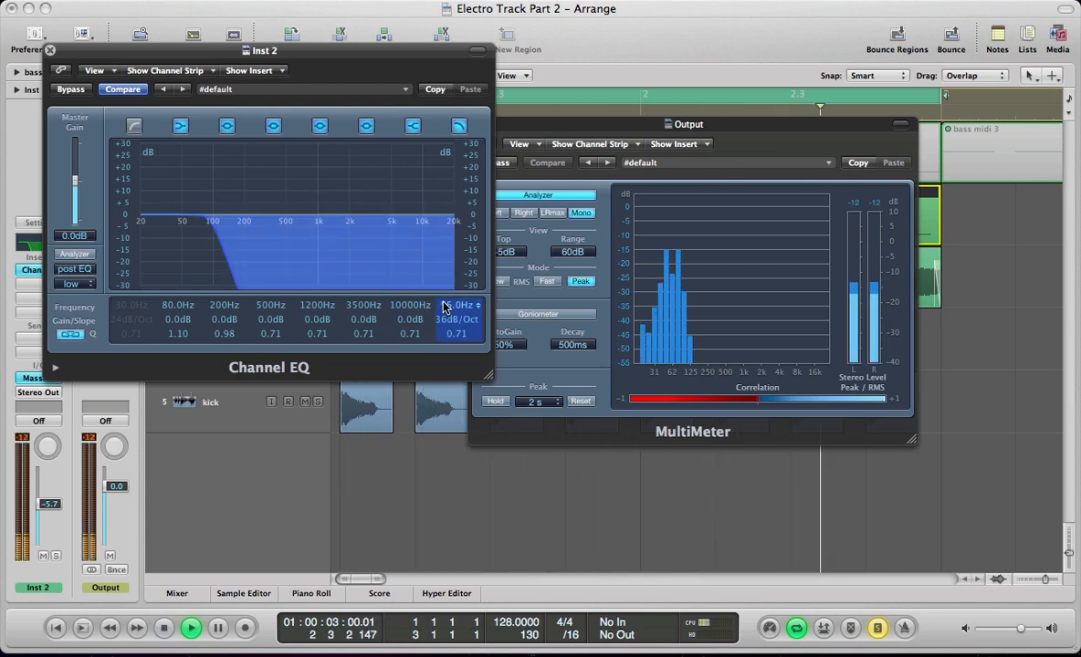
{"action": "left_click_drag", "start_coordinate": [443, 304], "coordinate": [444, 295]}
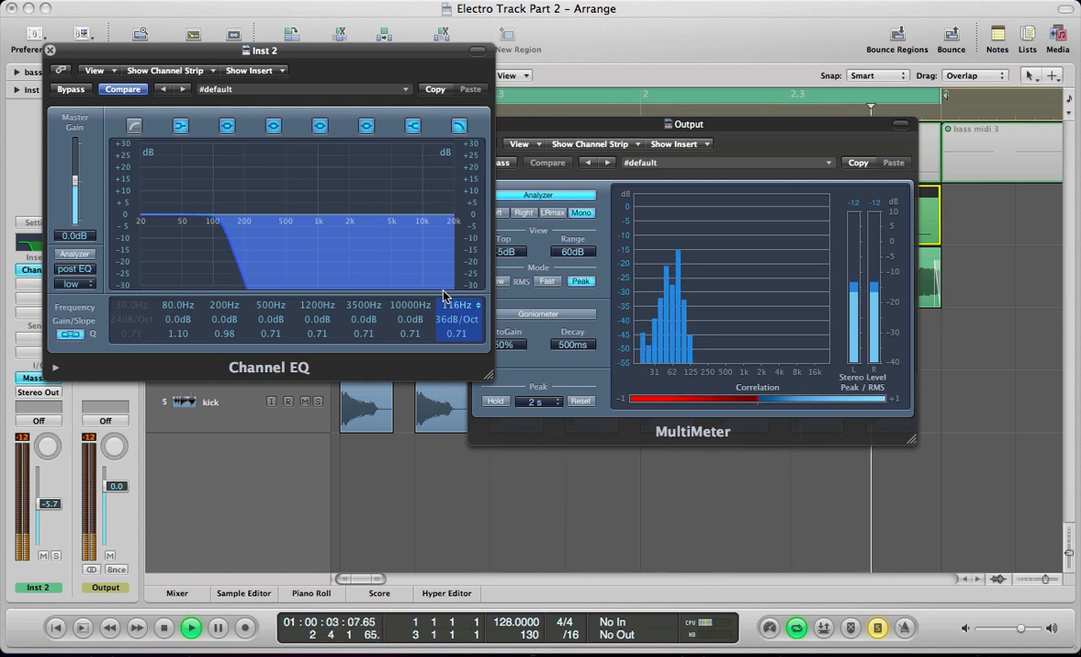
{"action": "left_click", "coordinate": [50, 50]}
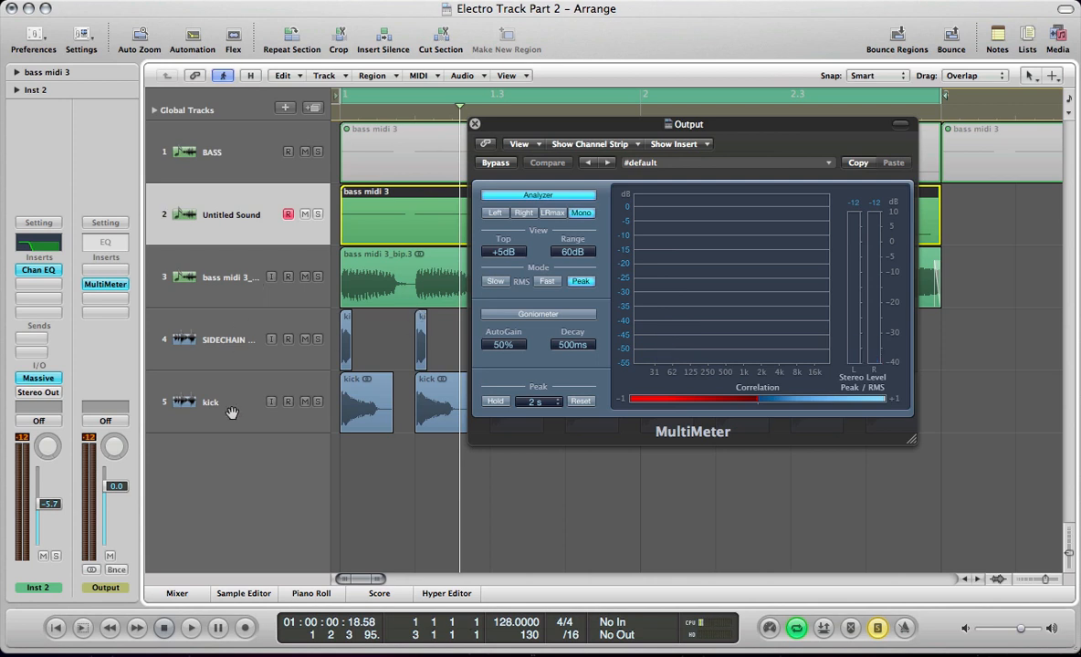
Play the sub bass together with the kick and check the output peak level against the kick alone.
{"action": "left_click", "coordinate": [232, 413]}
{"action": "key", "text": "space"}
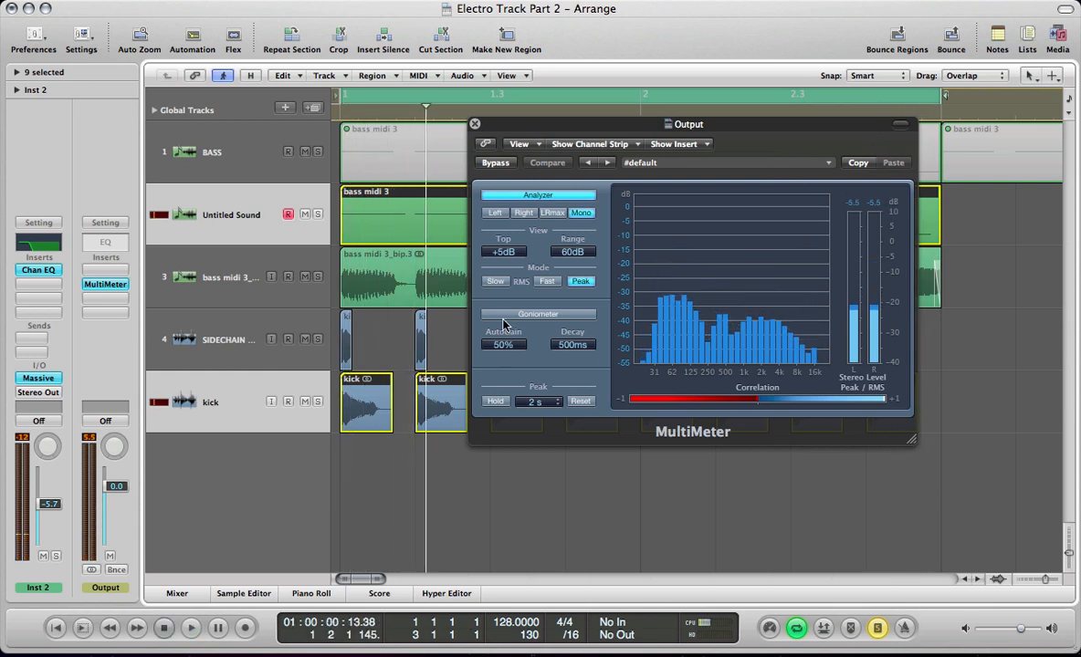
{"action": "left_click", "coordinate": [222, 410]}
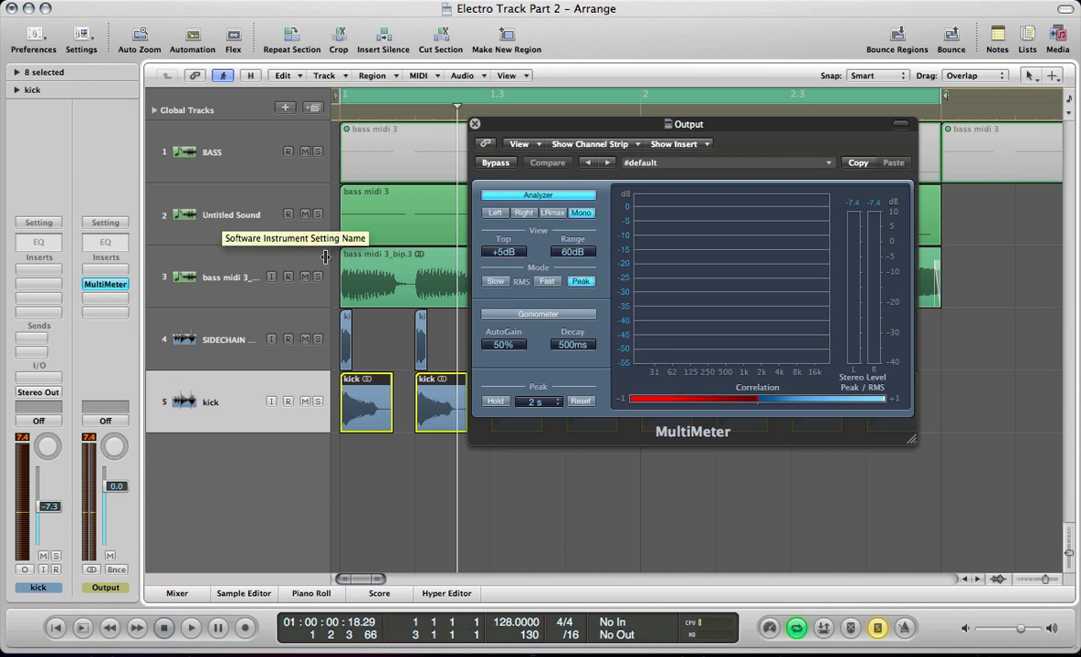
Solo the sub bass and sidechain trigger tracks and insert a Compressor on the sub bass, keyed from Audio 3 - SIDECHAIN TRIGGER.
{"action": "left_click", "coordinate": [238, 344]}
{"action": "left_click", "coordinate": [234, 220], "text": "shift"}
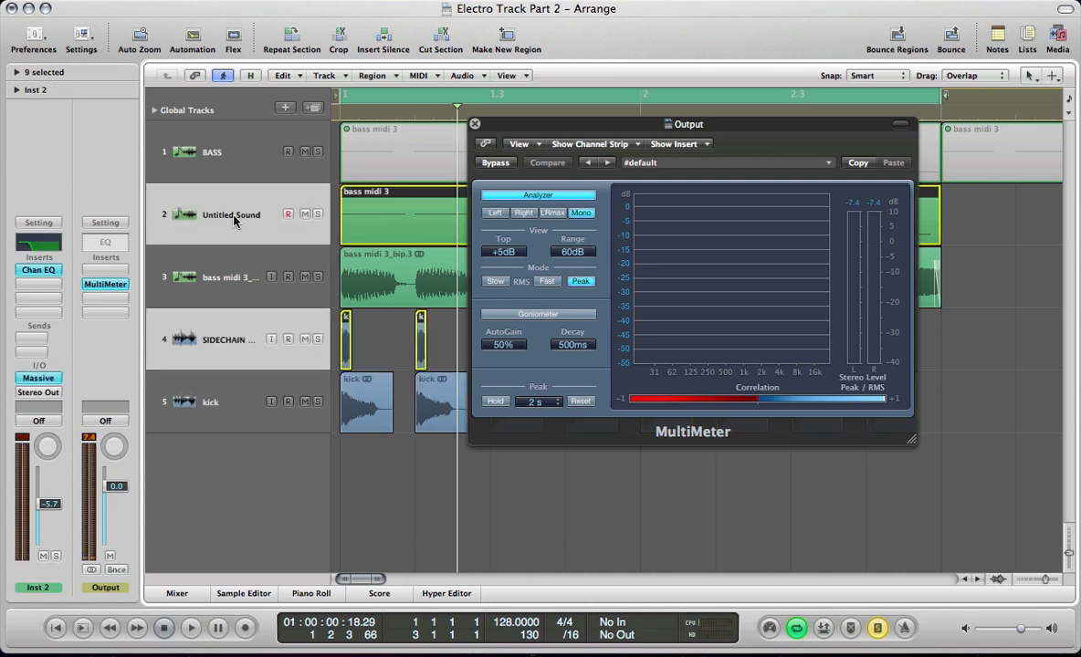
{"action": "left_click", "coordinate": [38, 300]}
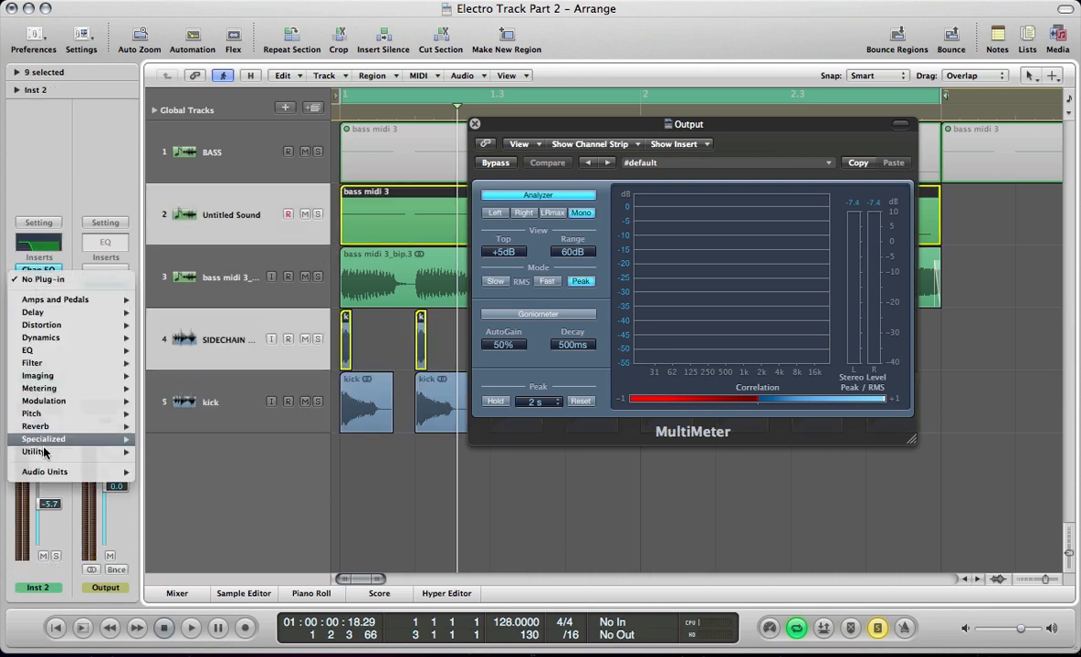
{"action": "mouse_move", "coordinate": [51, 337]}
{"action": "mouse_move", "coordinate": [208, 356]}
{"action": "left_click", "coordinate": [279, 351]}
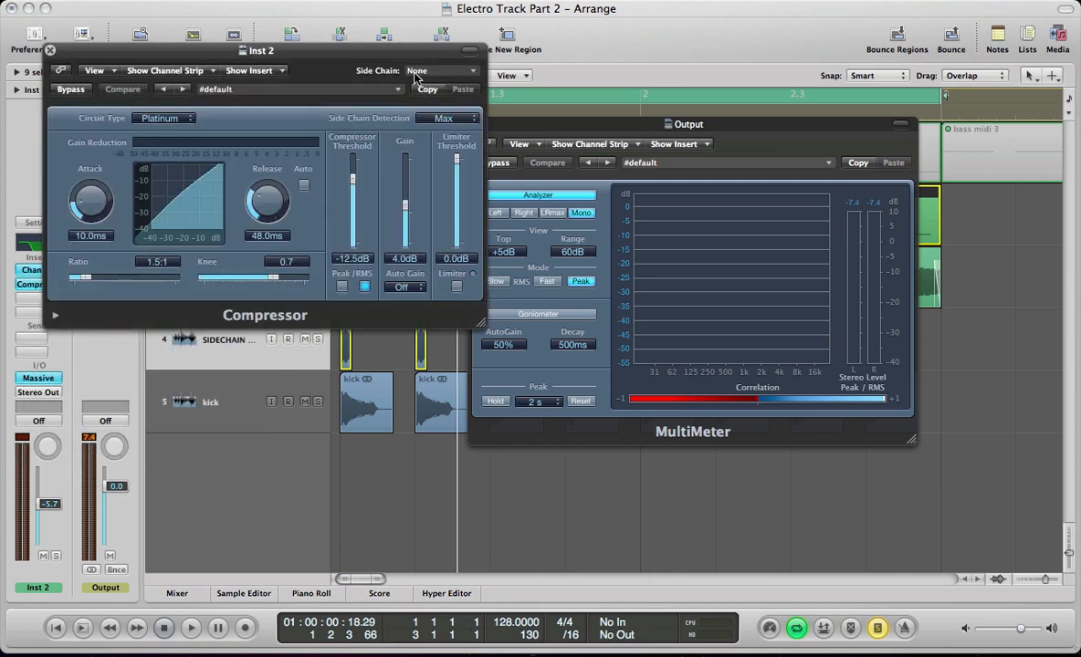
{"action": "left_click", "coordinate": [422, 71]}
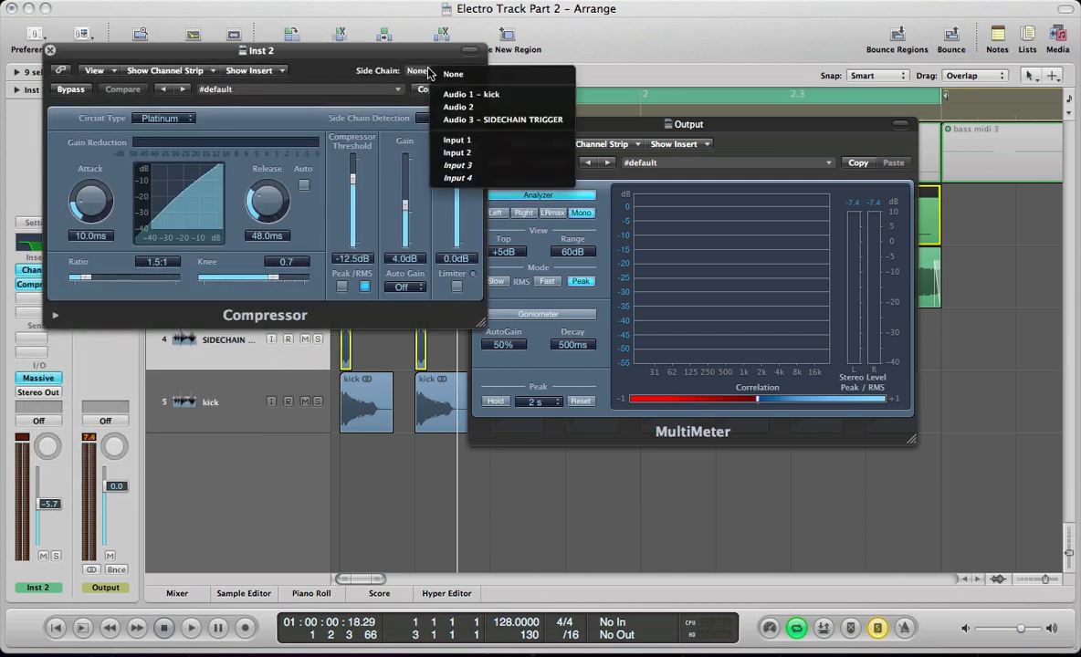
{"action": "left_click", "coordinate": [488, 120]}
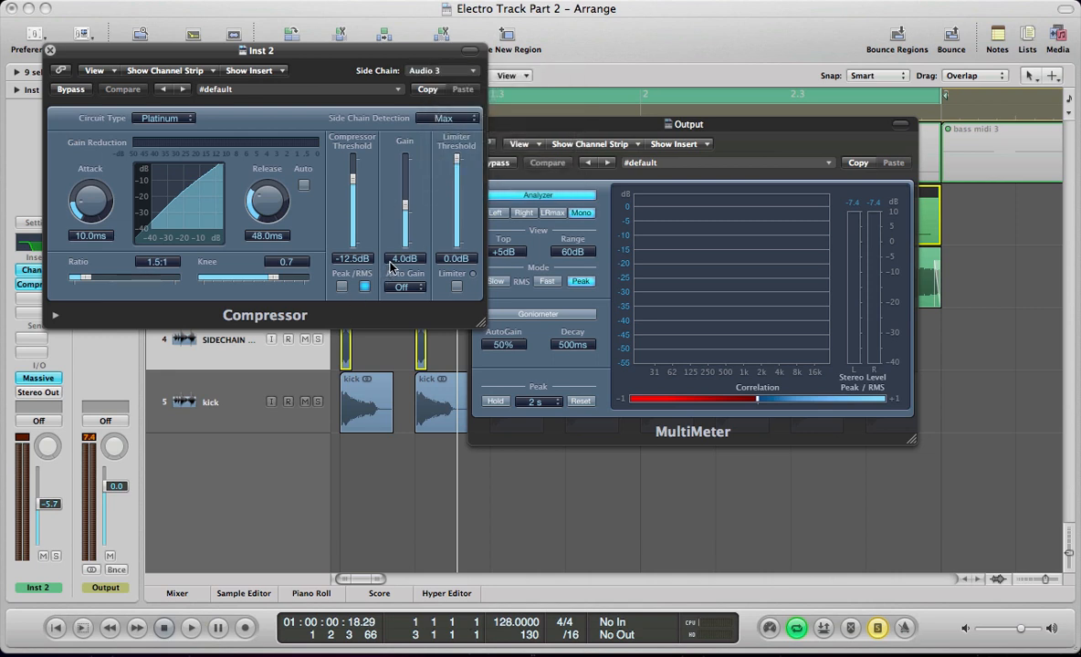
Set the compressor to 0.0 dB gain, Peak detection, 1.5 ms attack, 6.0 ms release and a 4.1:1 ratio.
{"action": "scroll", "coordinate": [396, 265], "scroll_direction": "down", "scroll_amount": 2}
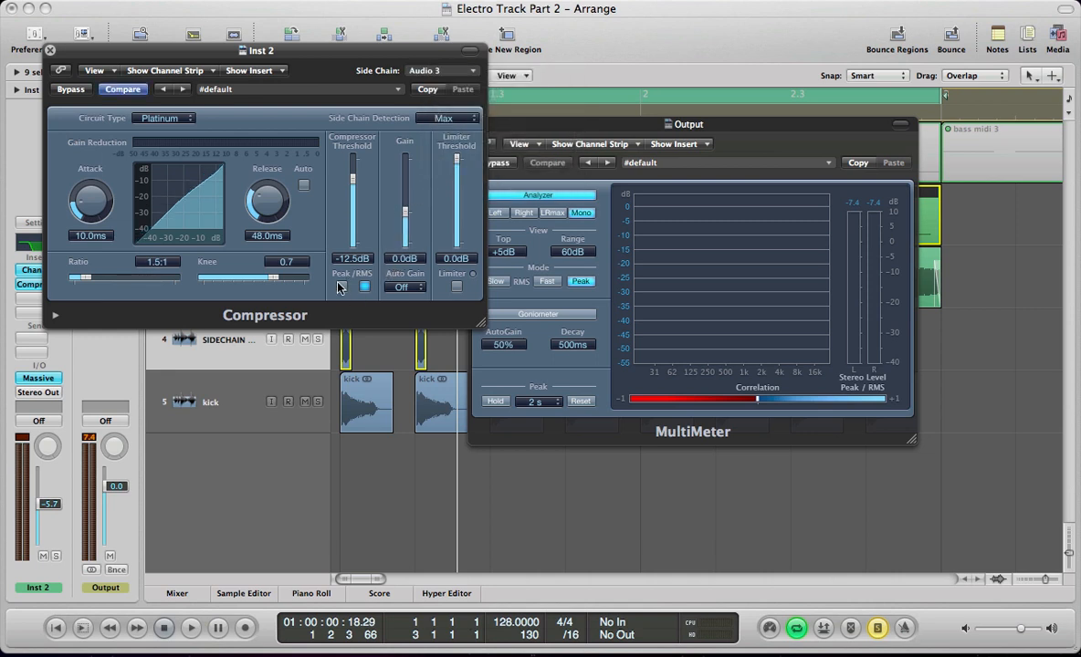
{"action": "key", "text": "space"}
{"action": "left_click_drag", "start_coordinate": [91, 203], "coordinate": [92, 225]}
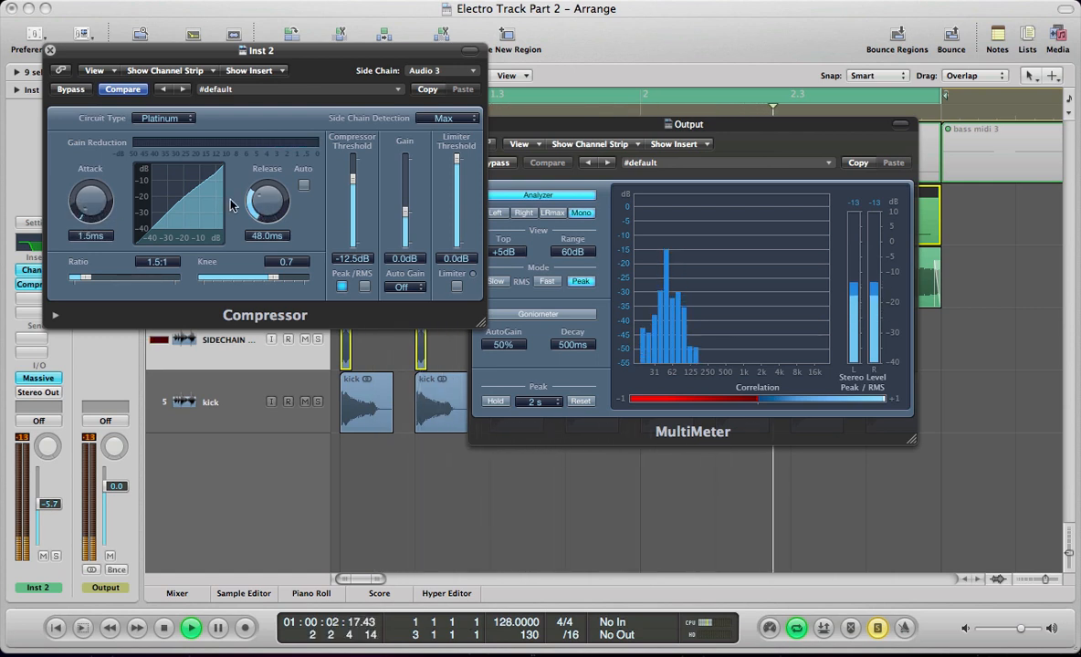
{"action": "left_click_drag", "start_coordinate": [257, 205], "coordinate": [257, 242]}
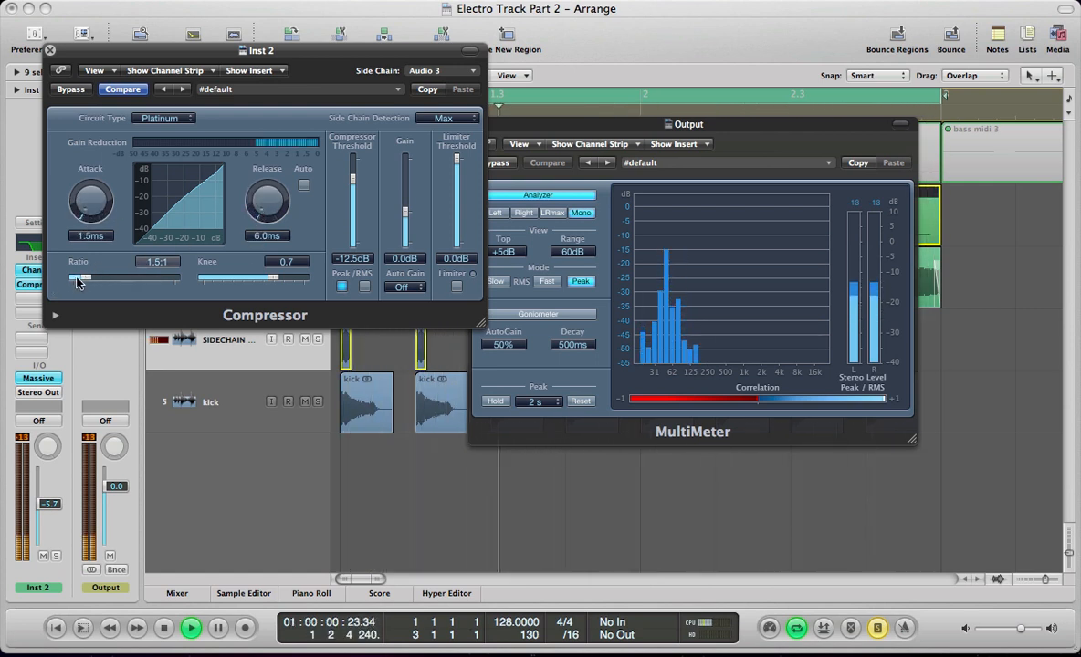
{"action": "left_click_drag", "start_coordinate": [84, 276], "coordinate": [115, 280]}
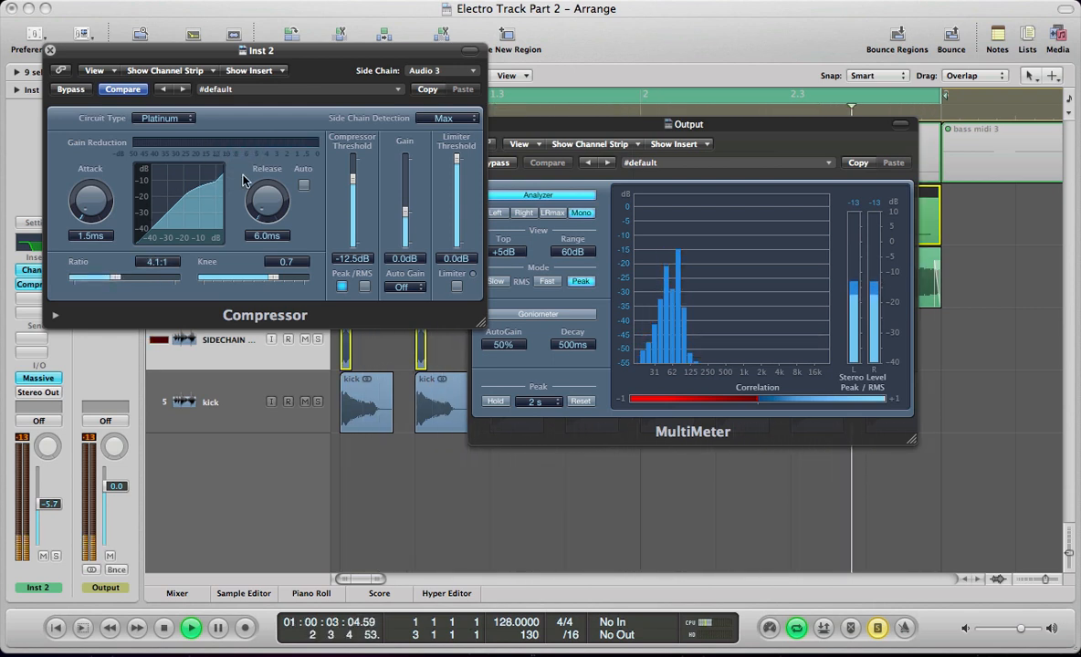
Play the sidechained sub bass with the kick, then the kick alone, comparing their output peak levels.
{"action": "key", "text": "v"}
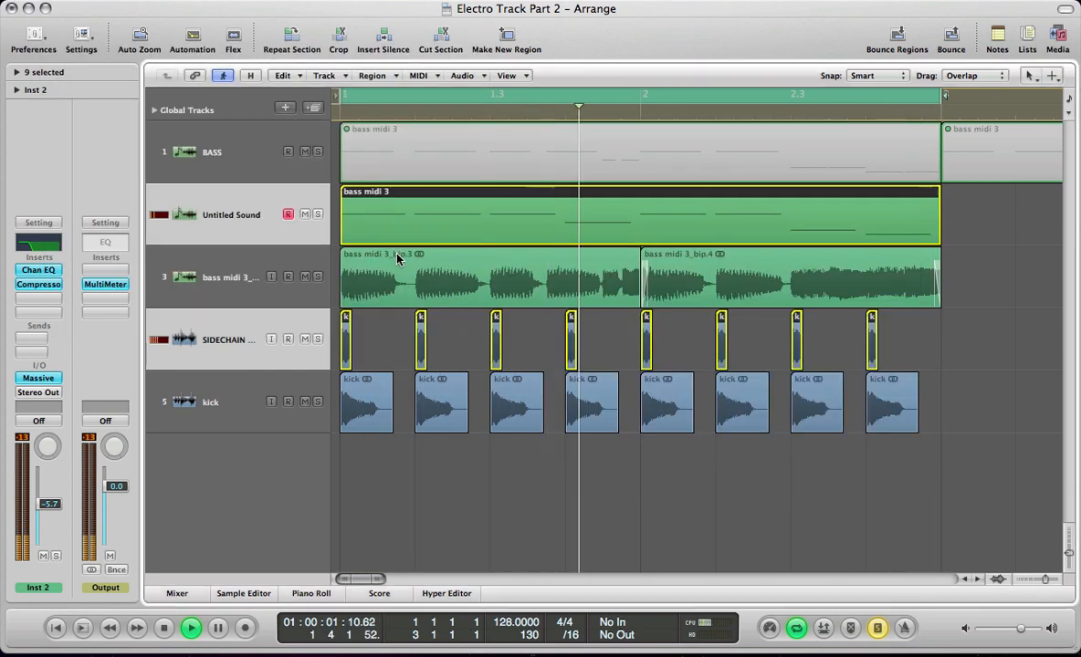
{"action": "left_click", "coordinate": [241, 399], "text": "shift"}
{"action": "key", "text": "v"}
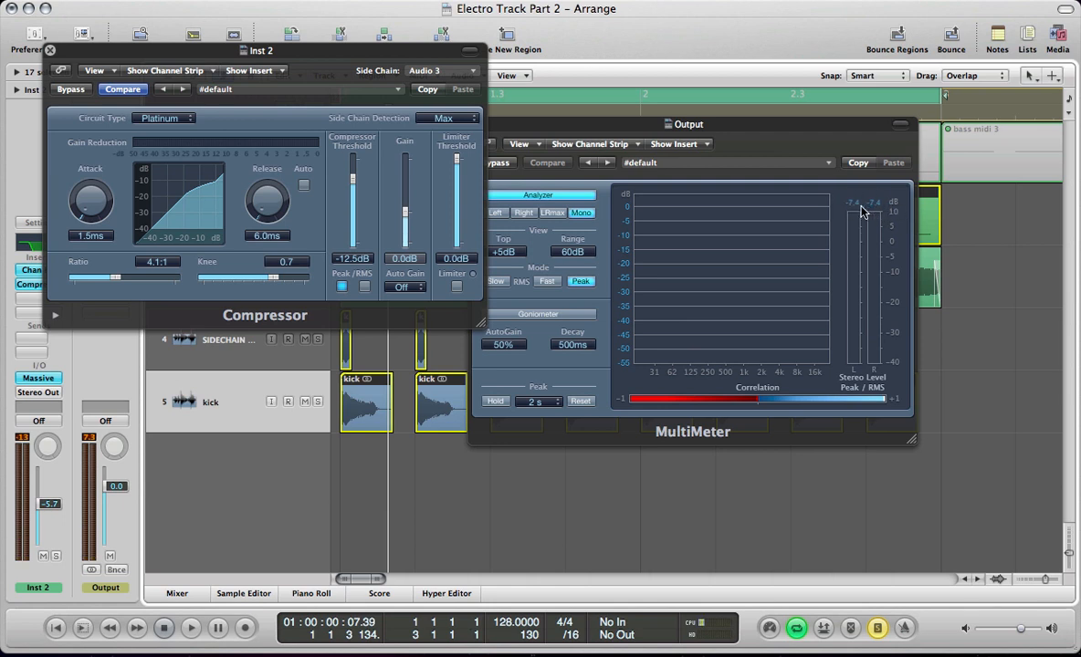
{"action": "left_click", "coordinate": [221, 390]}
{"action": "key", "text": "space"}
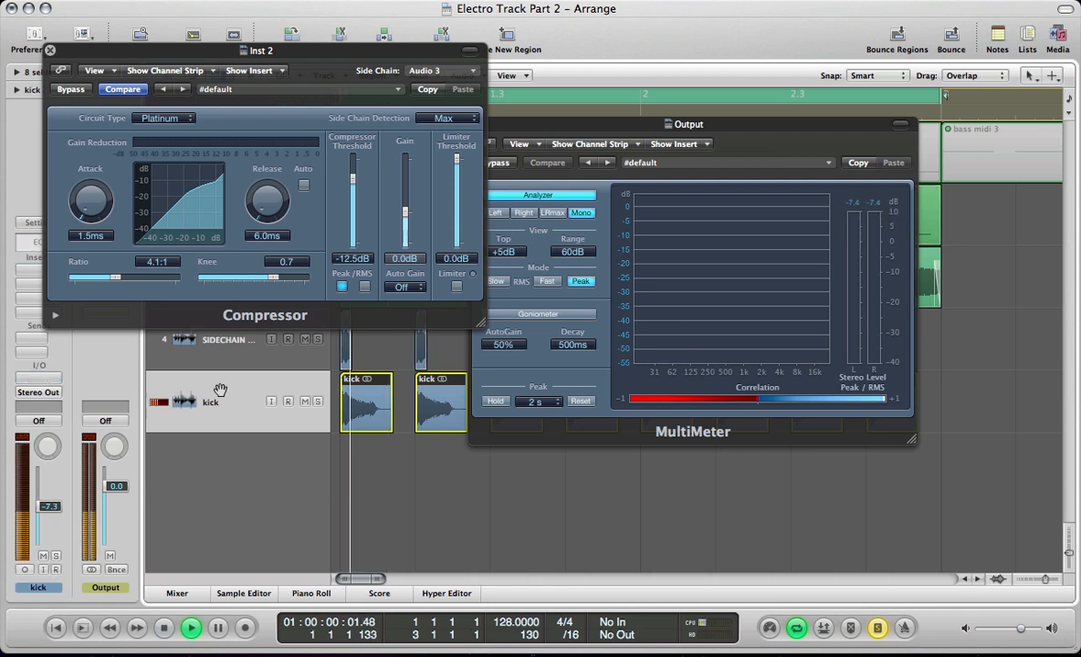
{"action": "key", "text": "space"}
{"action": "key", "text": "v"}
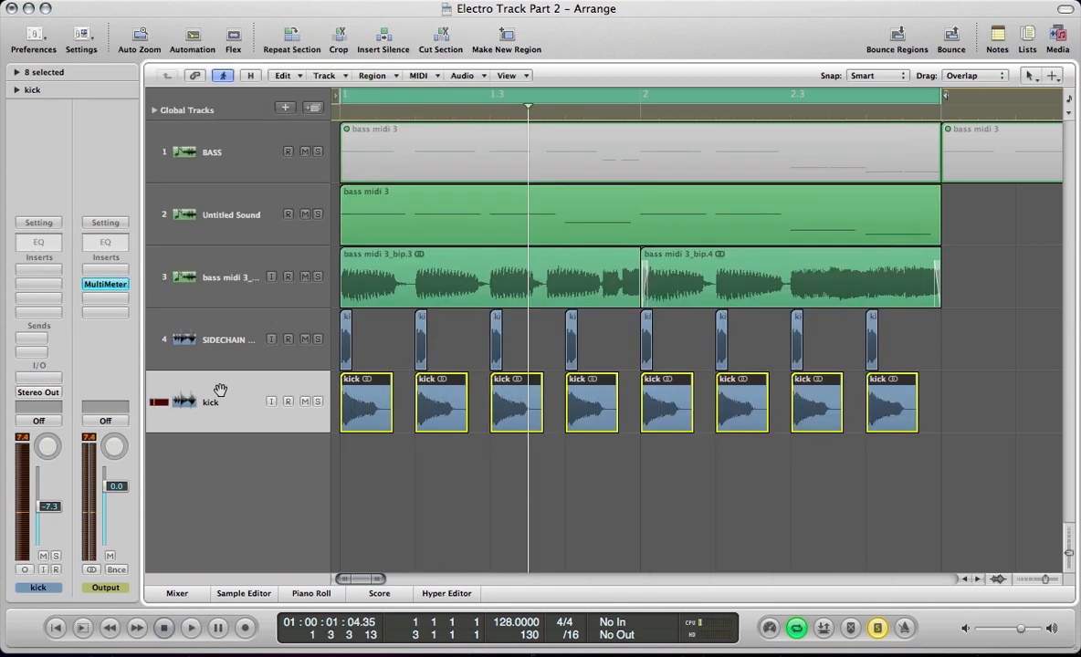
Play the sub bass and kick without the sidechain trigger track and check the output peak level.
{"action": "left_click", "coordinate": [214, 219]}
{"action": "key", "text": "v"}
{"action": "key", "text": "space"}
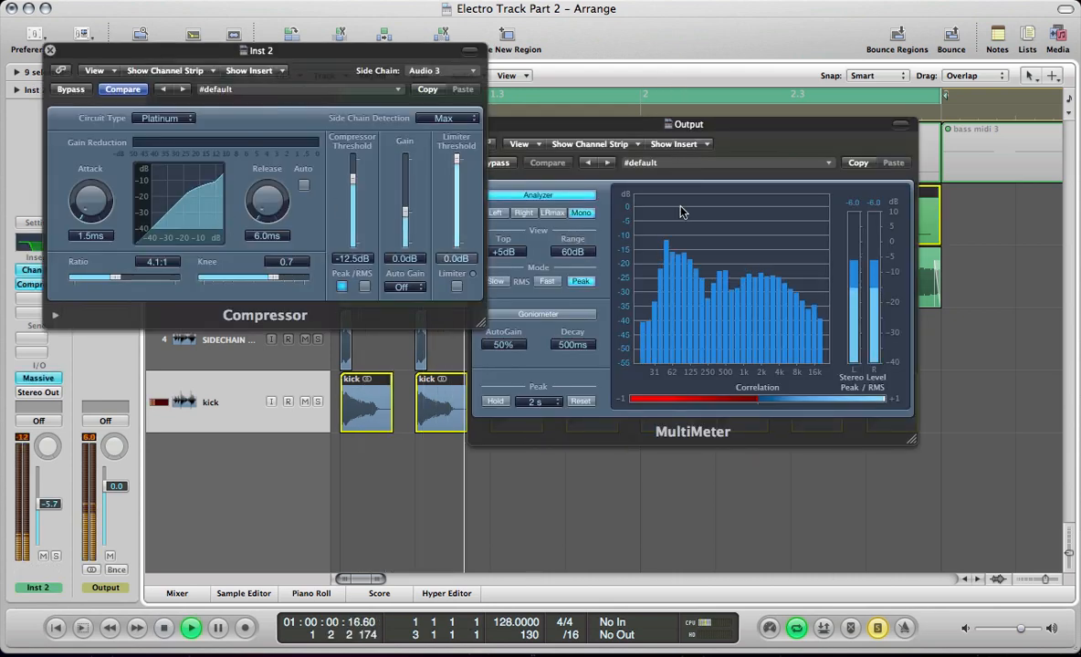
{"action": "key", "text": "space"}
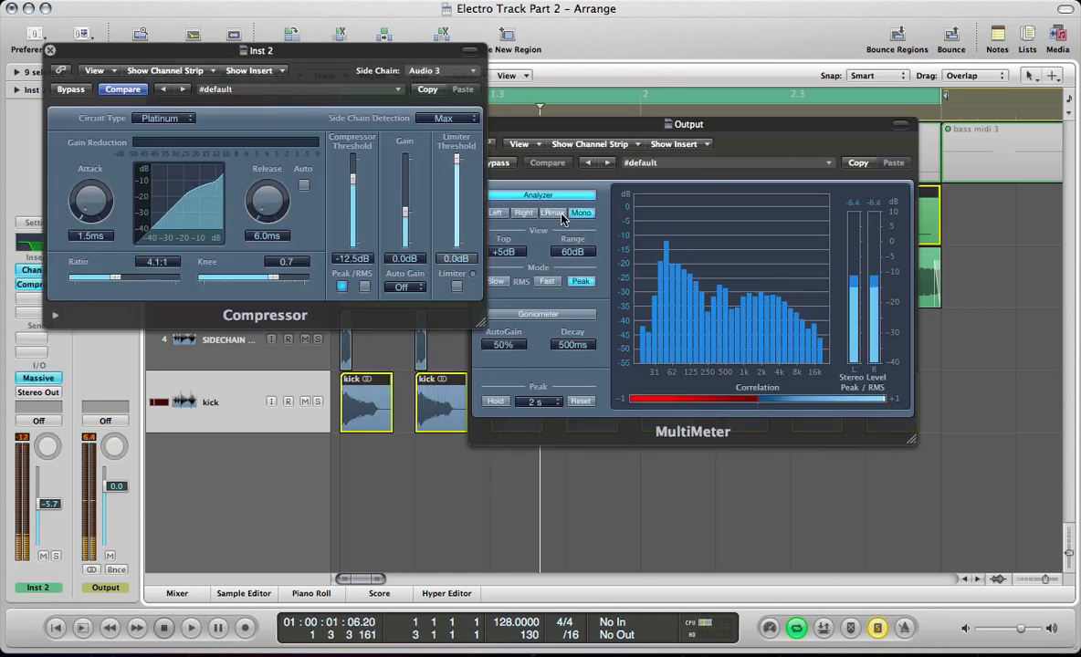
{"action": "key", "text": "v"}
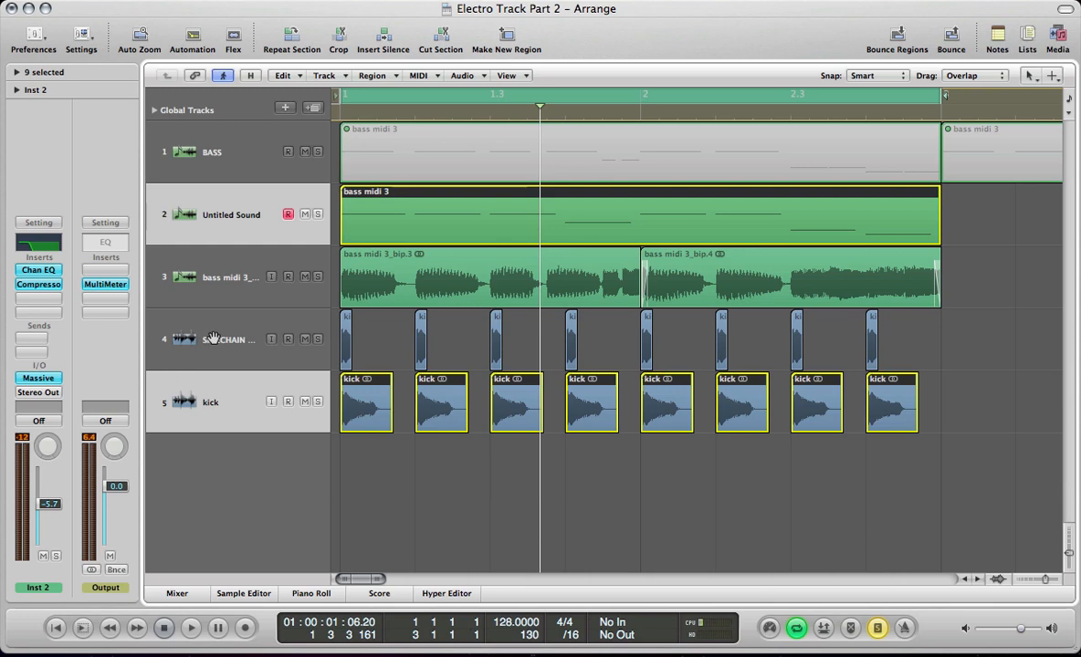
Include the sidechain trigger track in the soloed selection and recheck the output peak level during playback.
{"action": "left_click", "coordinate": [199, 333], "text": "shift"}
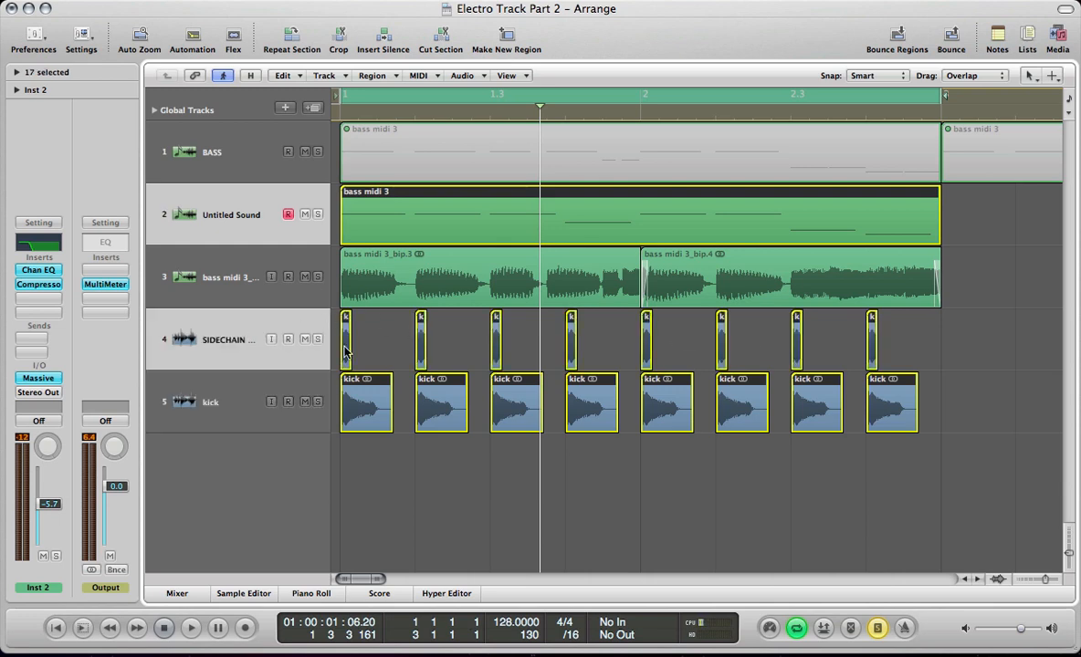
{"action": "key", "text": "v"}
{"action": "key", "text": "space"}
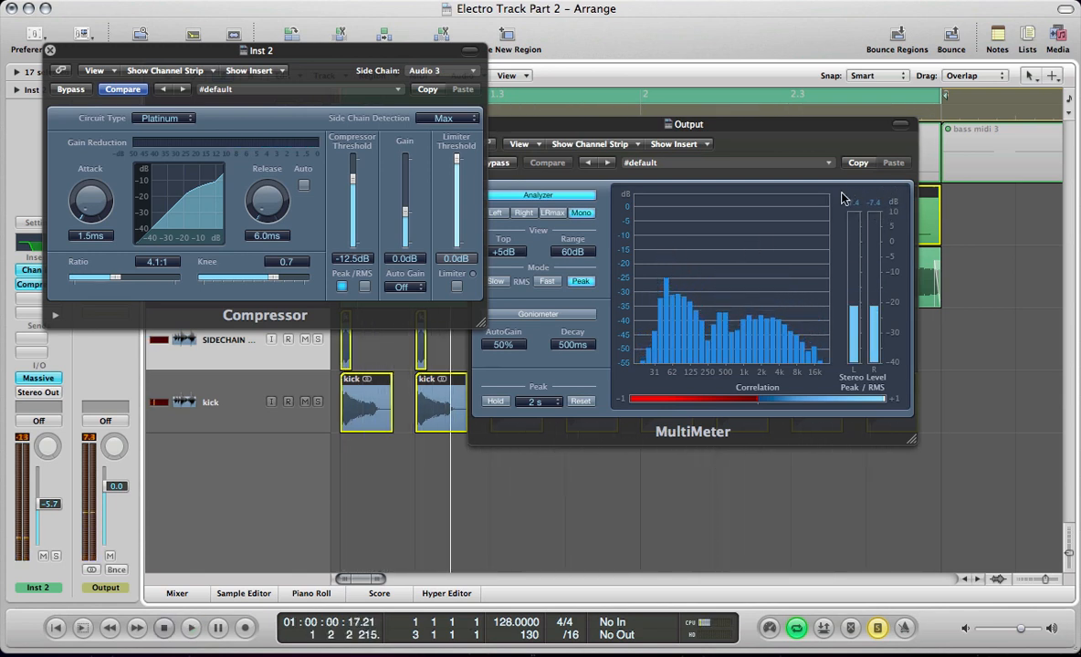
{"action": "key", "text": "v"}
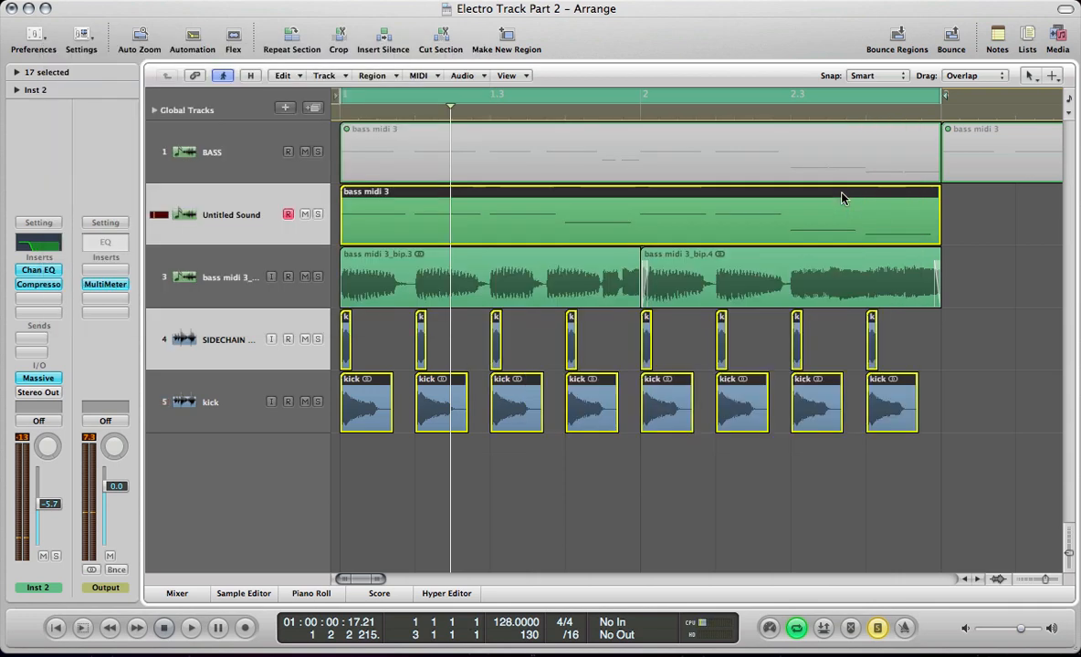
Add the bounced bass track to the soloed selection and examine the full low-end spectrum during playback.
{"action": "left_click", "coordinate": [219, 281]}
{"action": "key", "text": "space"}
{"action": "key", "text": "v"}
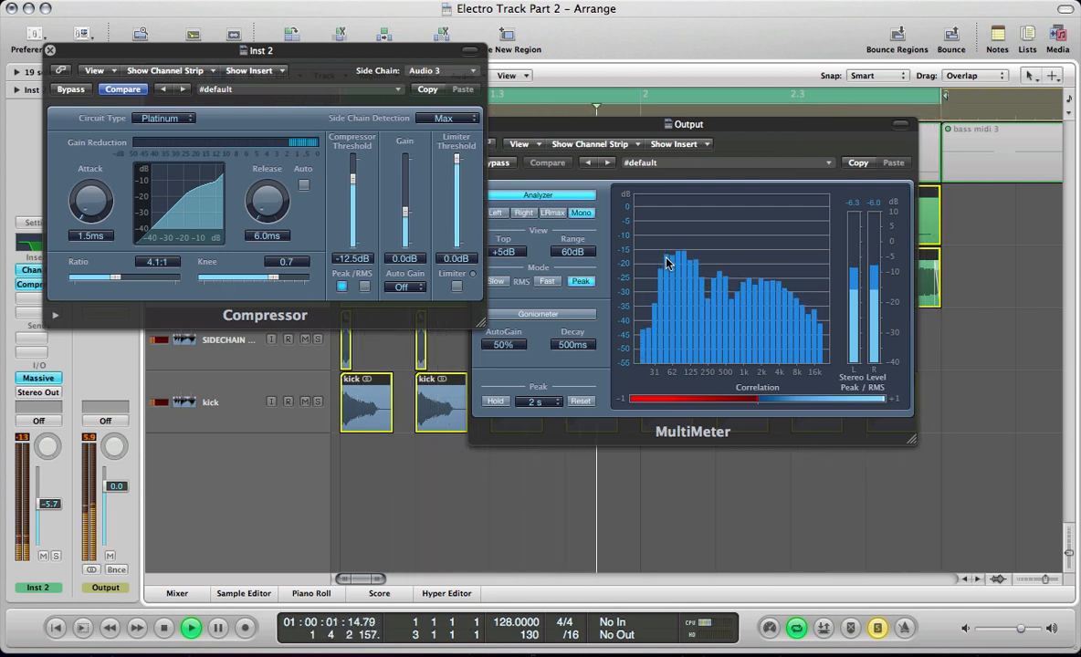
{"action": "key", "text": "space"}
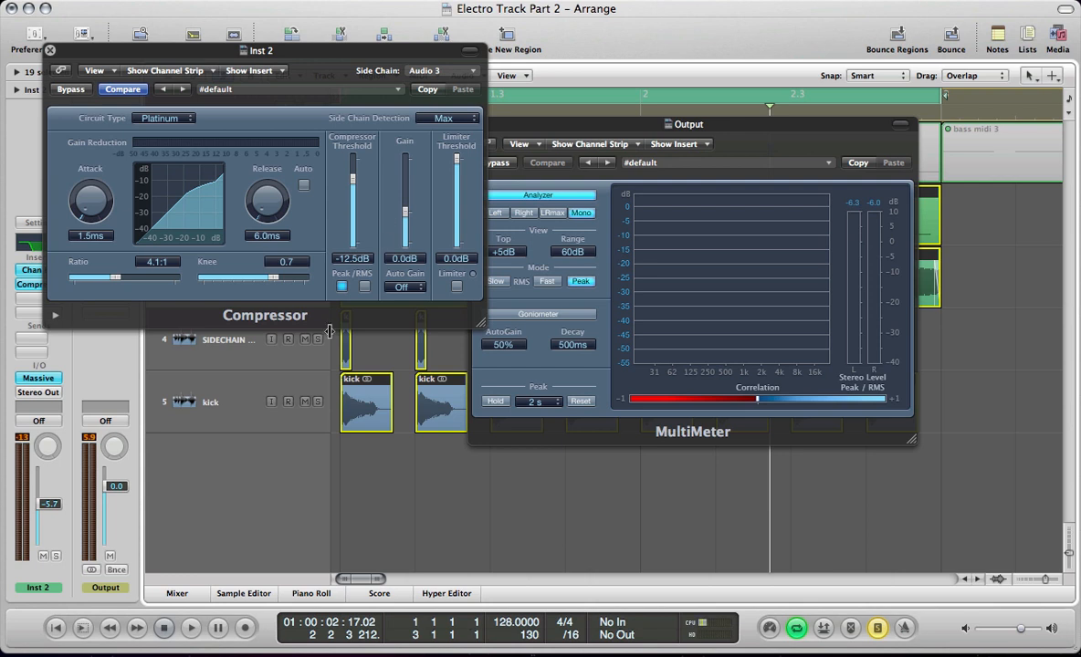
Open the Mixer during playback and lower the sub bass channel's volume to -10.2 dB.
{"action": "key", "text": "space"}
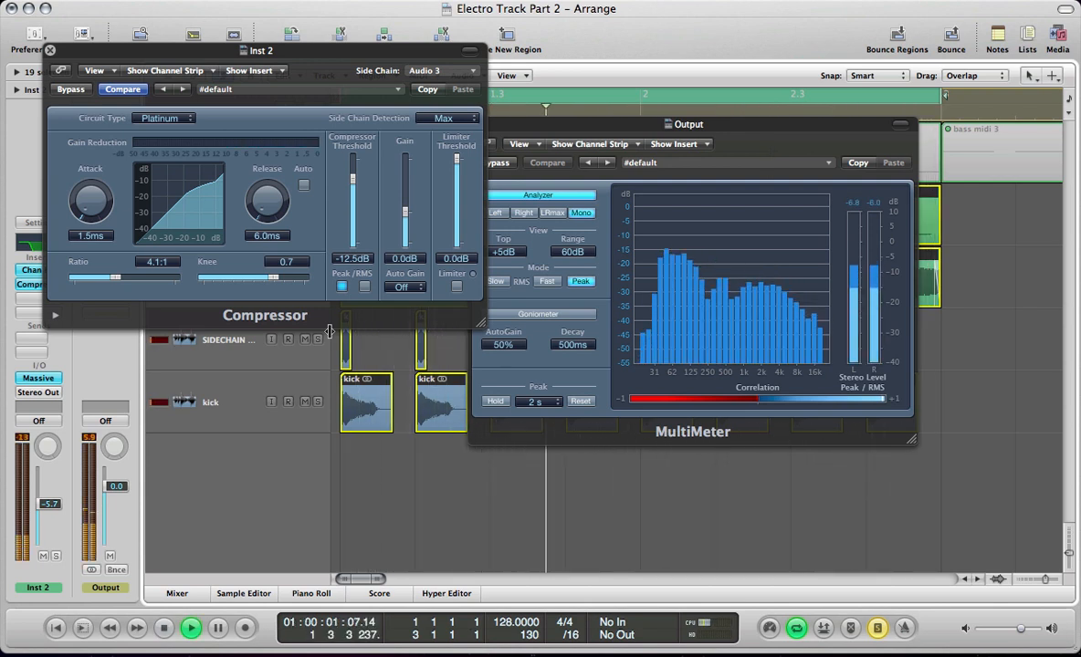
{"action": "key", "text": "x"}
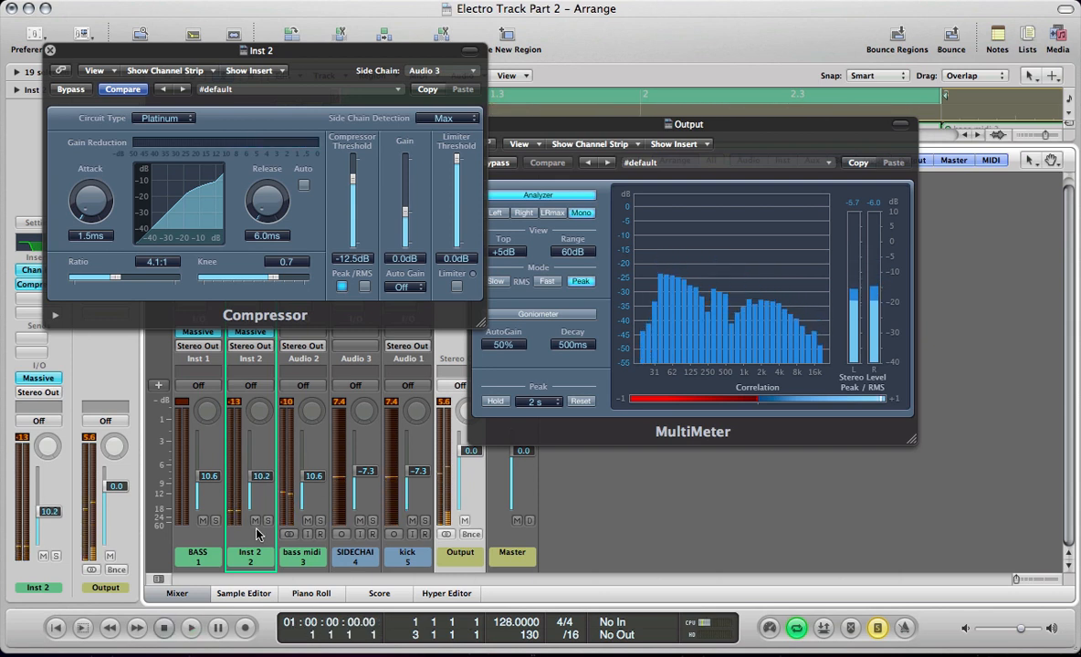
{"action": "key", "text": "space"}
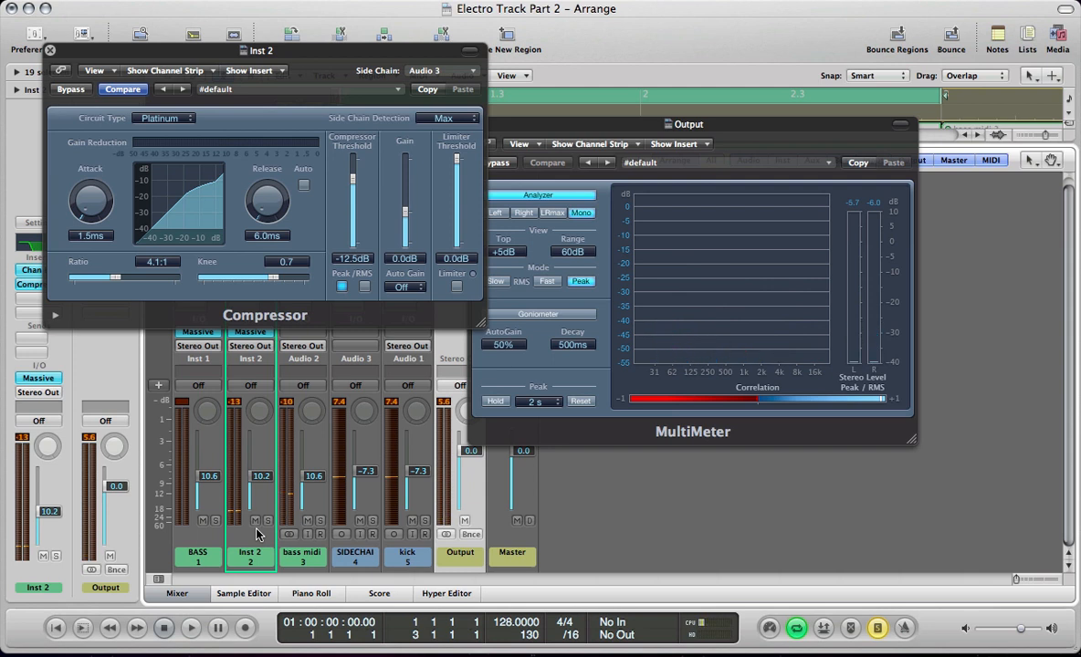